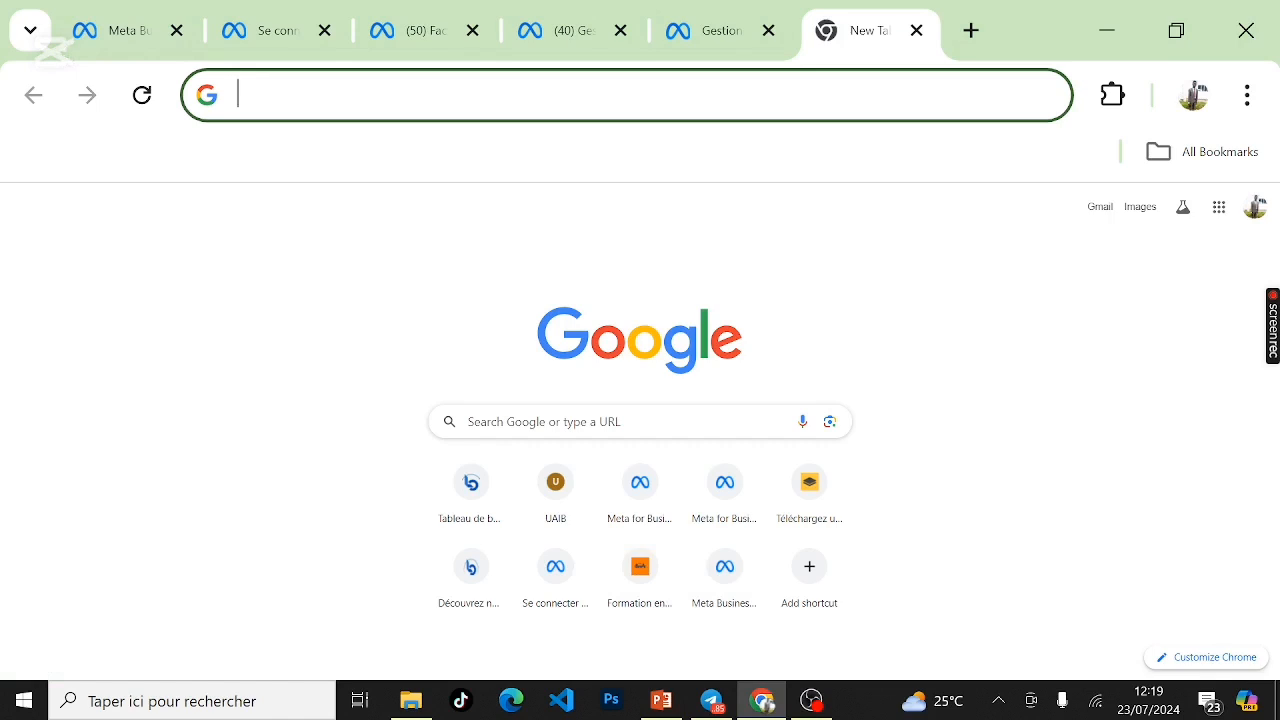
pyautogui.write('G')
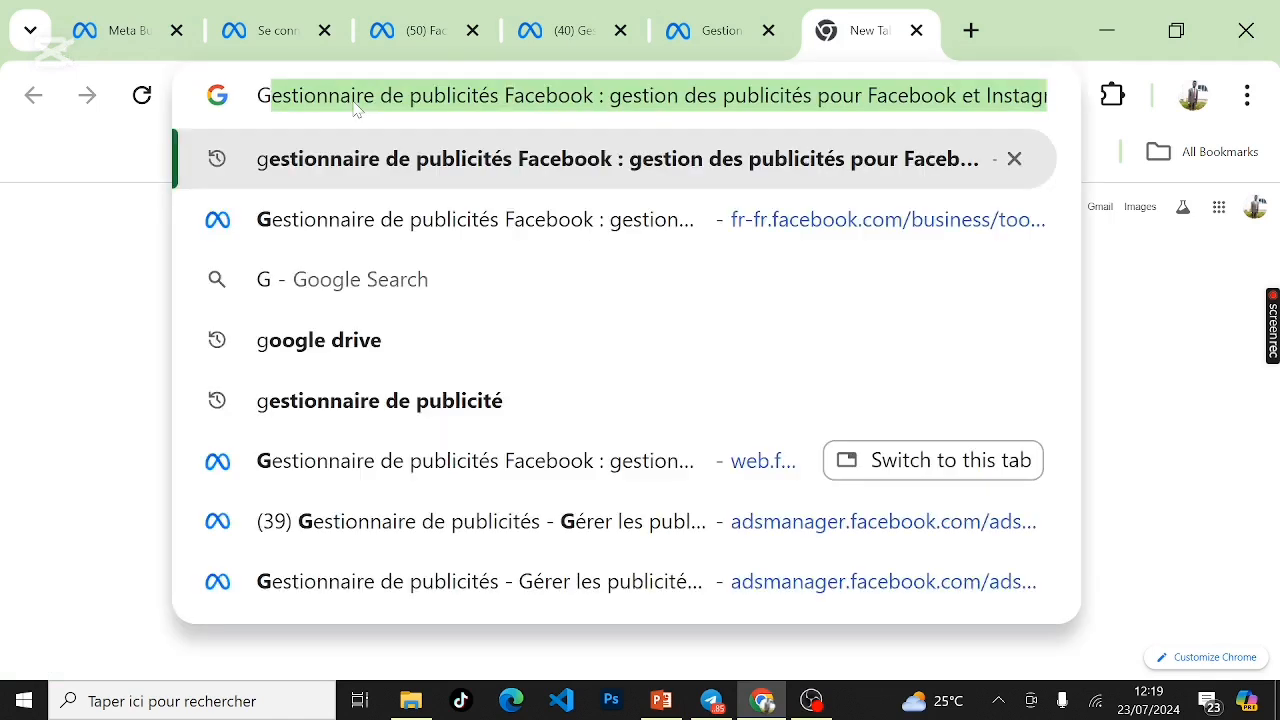
pyautogui.write('Con')
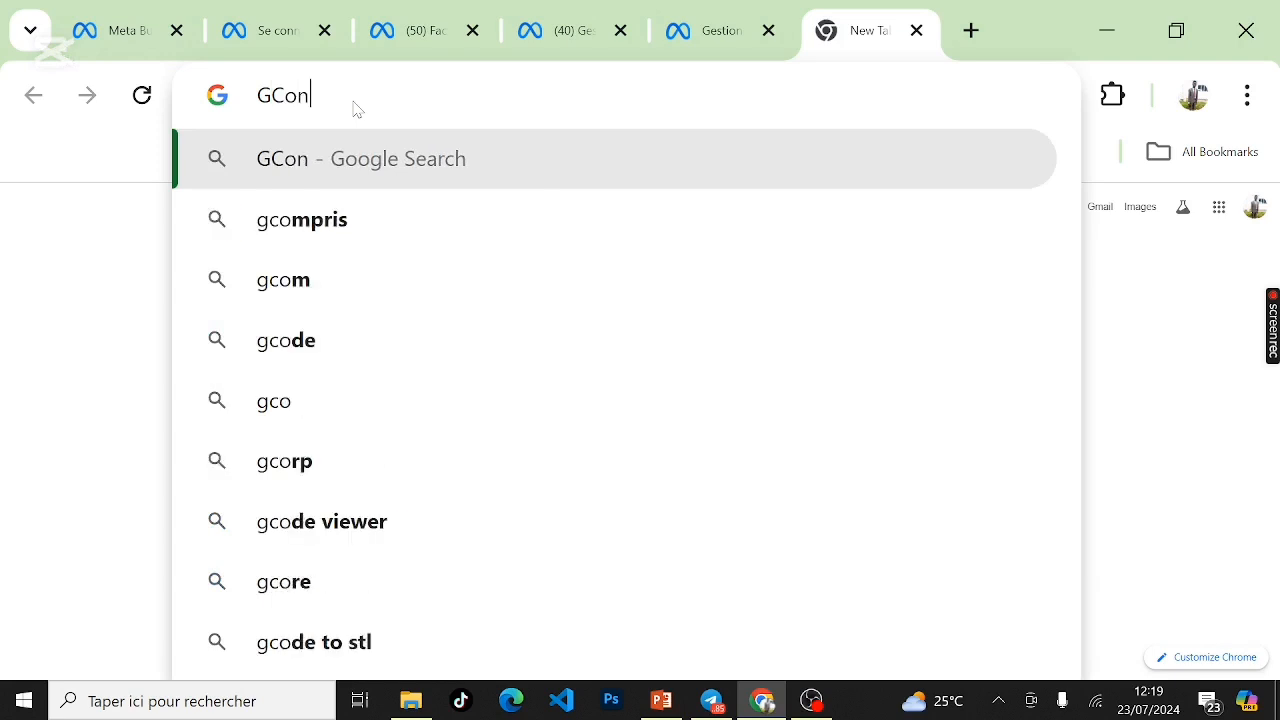
pyautogui.write('nect')
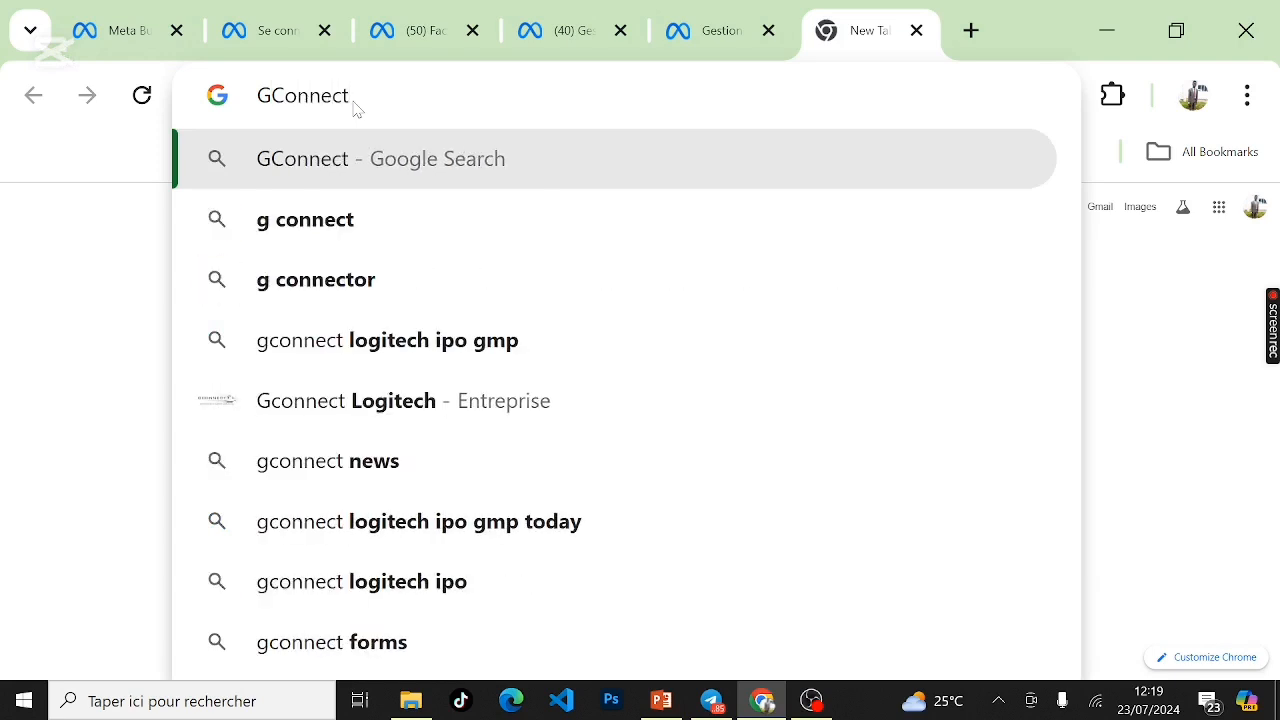
pyautogui.press('BackSpace')
pyautogui.press('BackSpace')
pyautogui.press('BackSpace')
pyautogui.press('BackSpace')
pyautogui.press('BackSpace')
pyautogui.press('BackSpace')
pyautogui.press('BackSpace')
pyautogui.press('BackSpace')
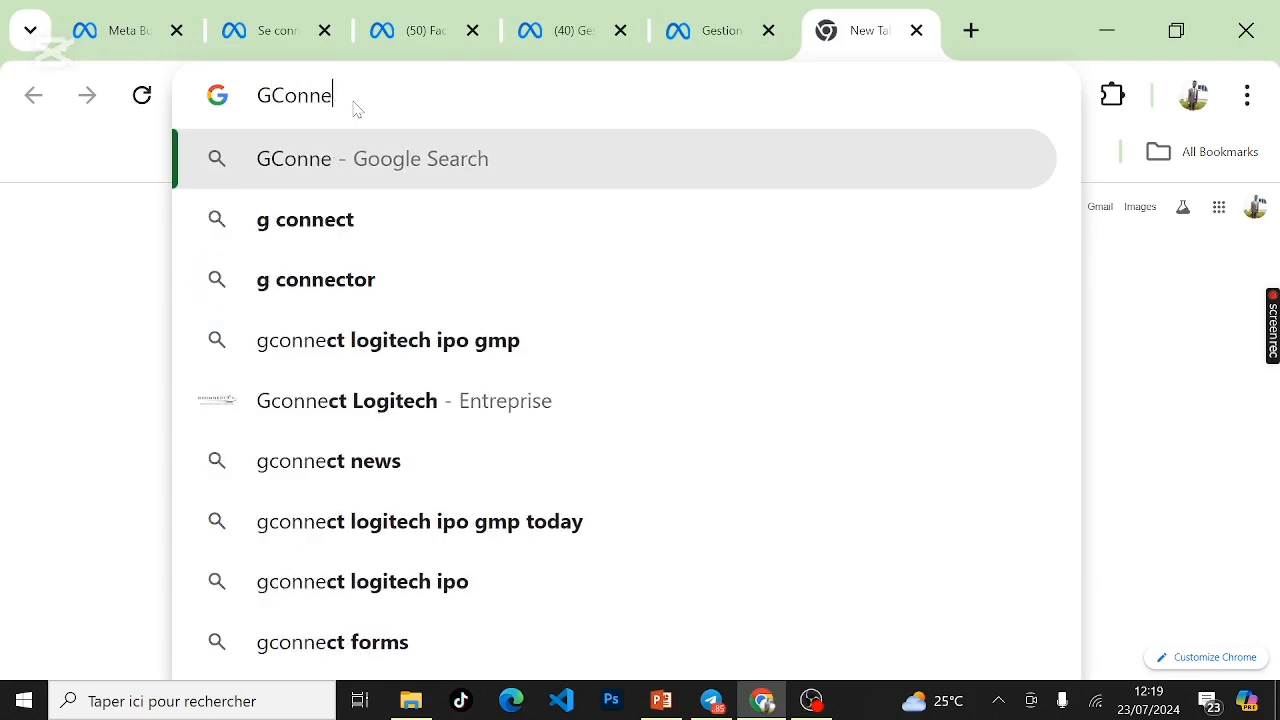
# Step: Search Google for "connexion facebook"
pyautogui.write('c')
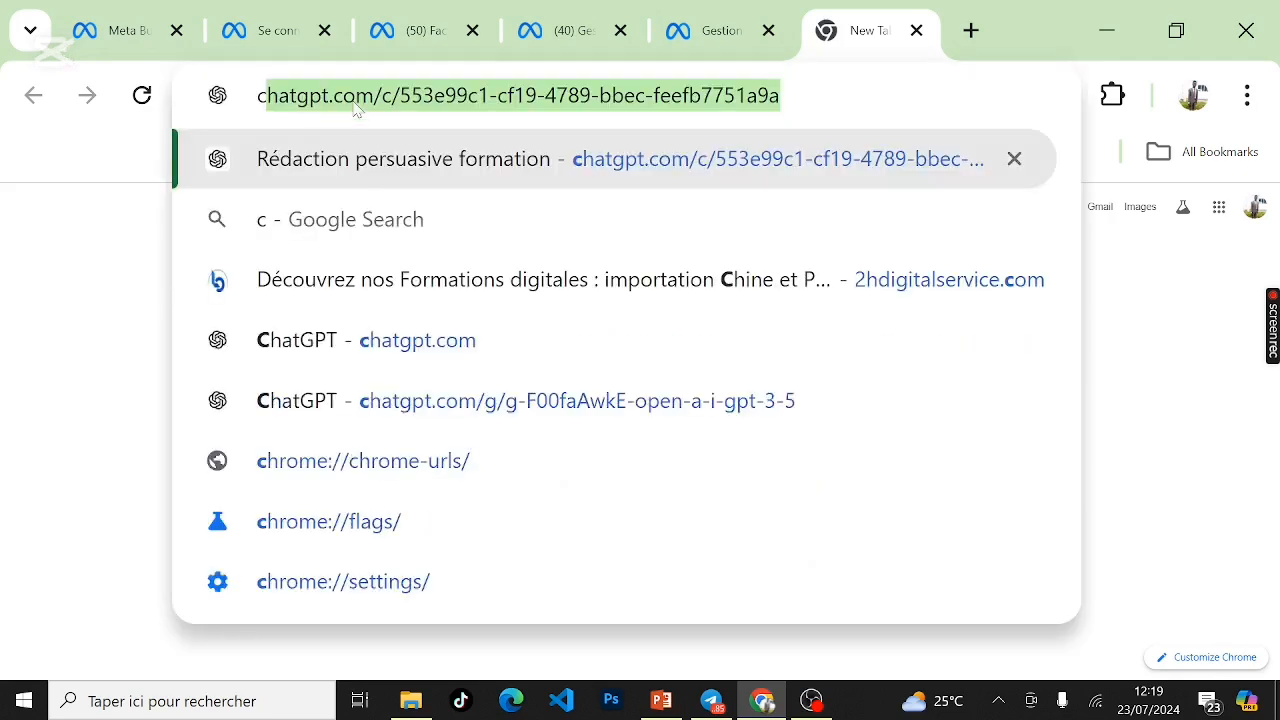
pyautogui.write('onnexi')
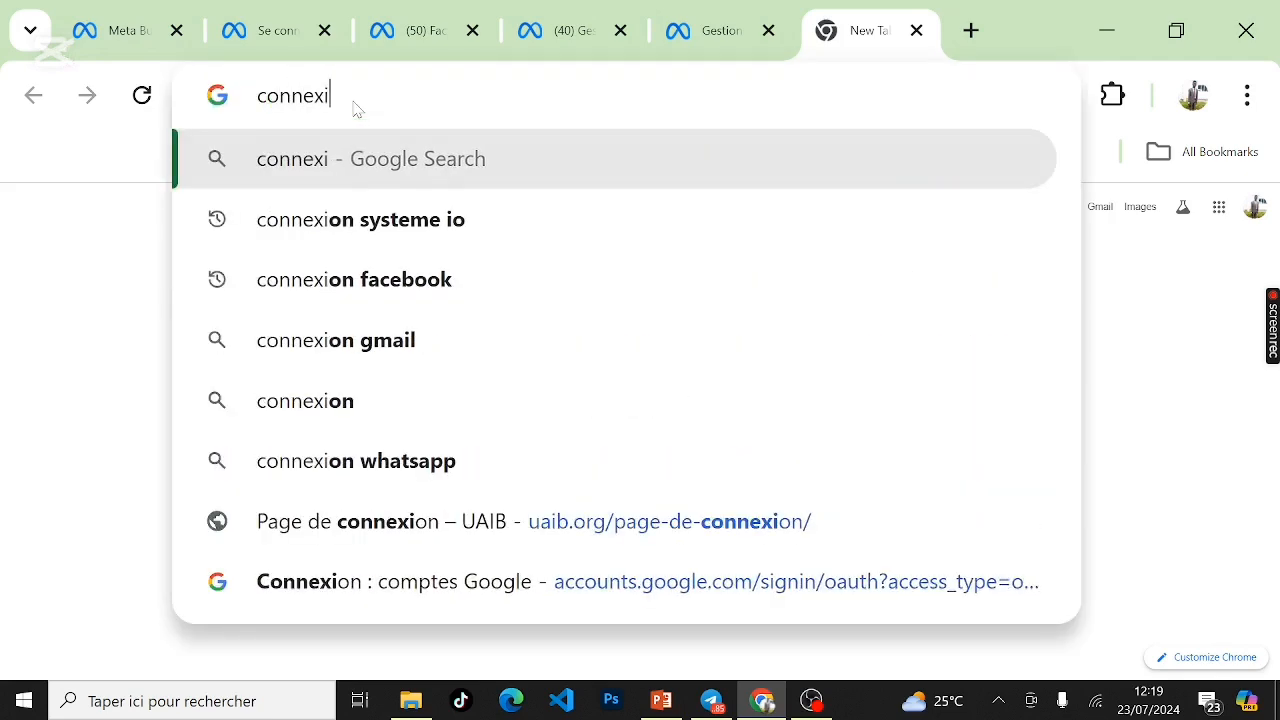
pyautogui.write('on face')
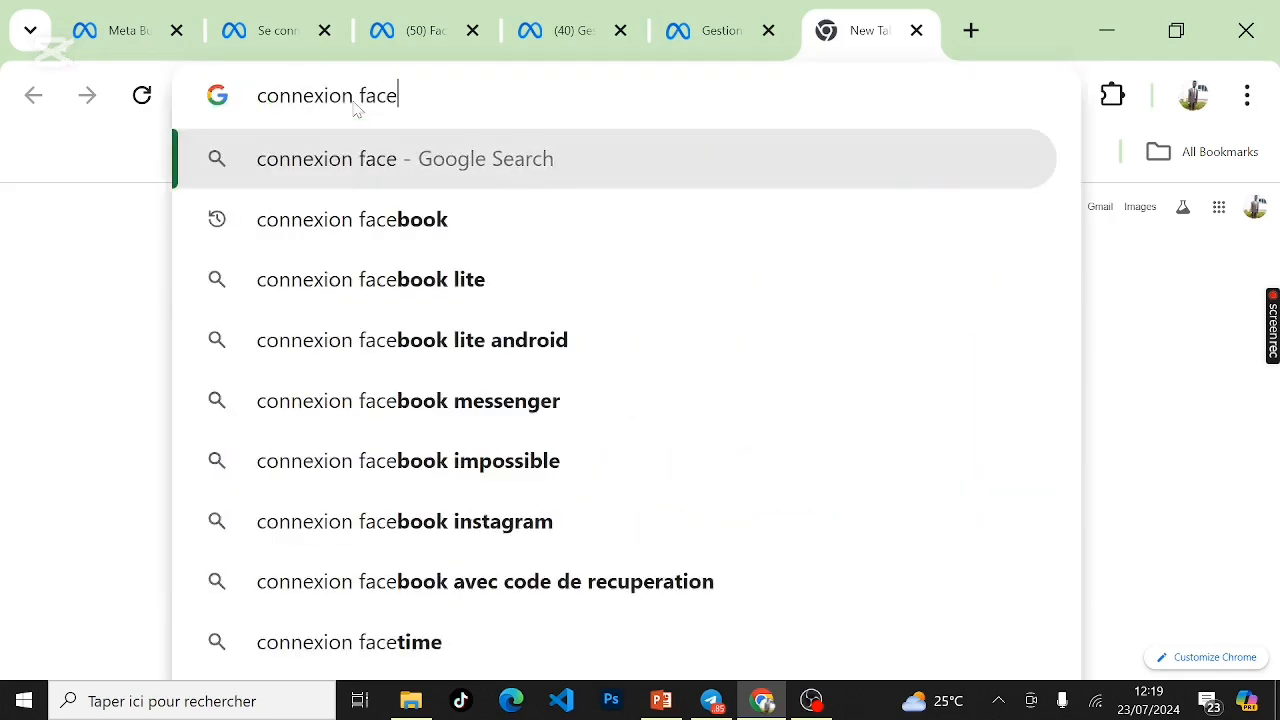
pyautogui.click(363, 225)
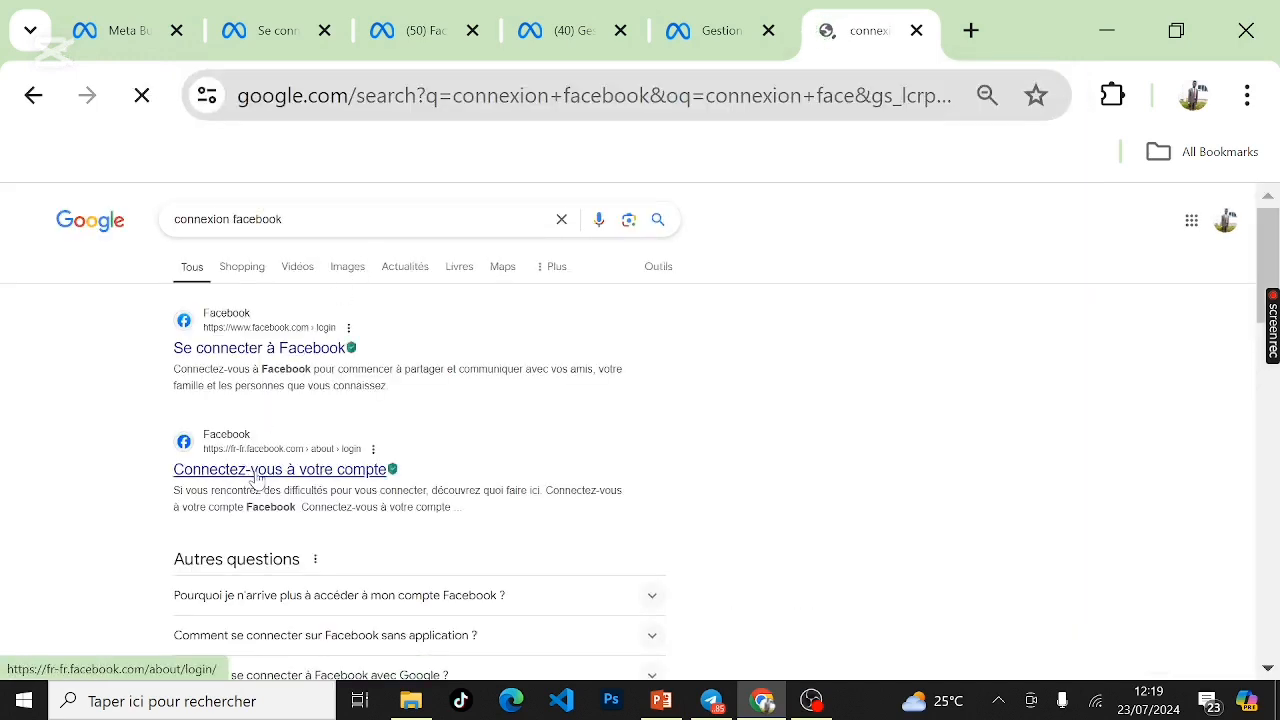
# Step: Check the "Connectez-vous à votre compte" help article, return to the results and open "Se connecter à Facebook"
pyautogui.click(300, 474)
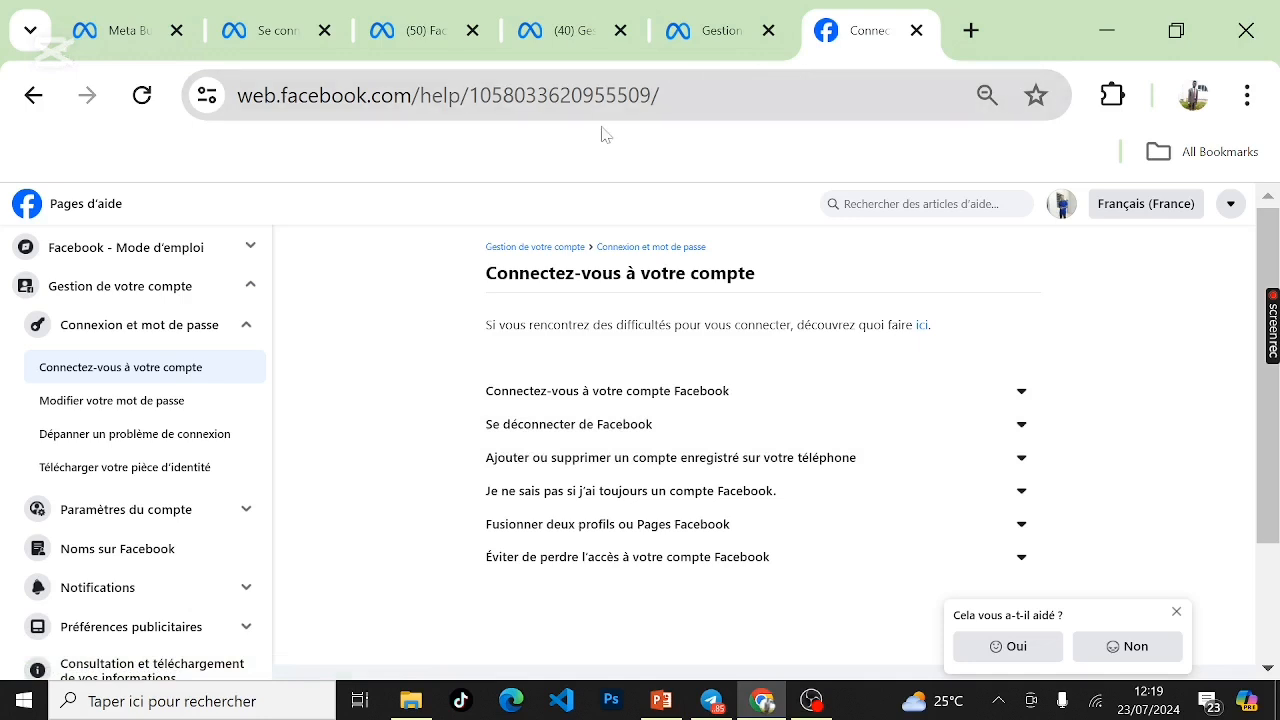
pyautogui.click(33, 95)
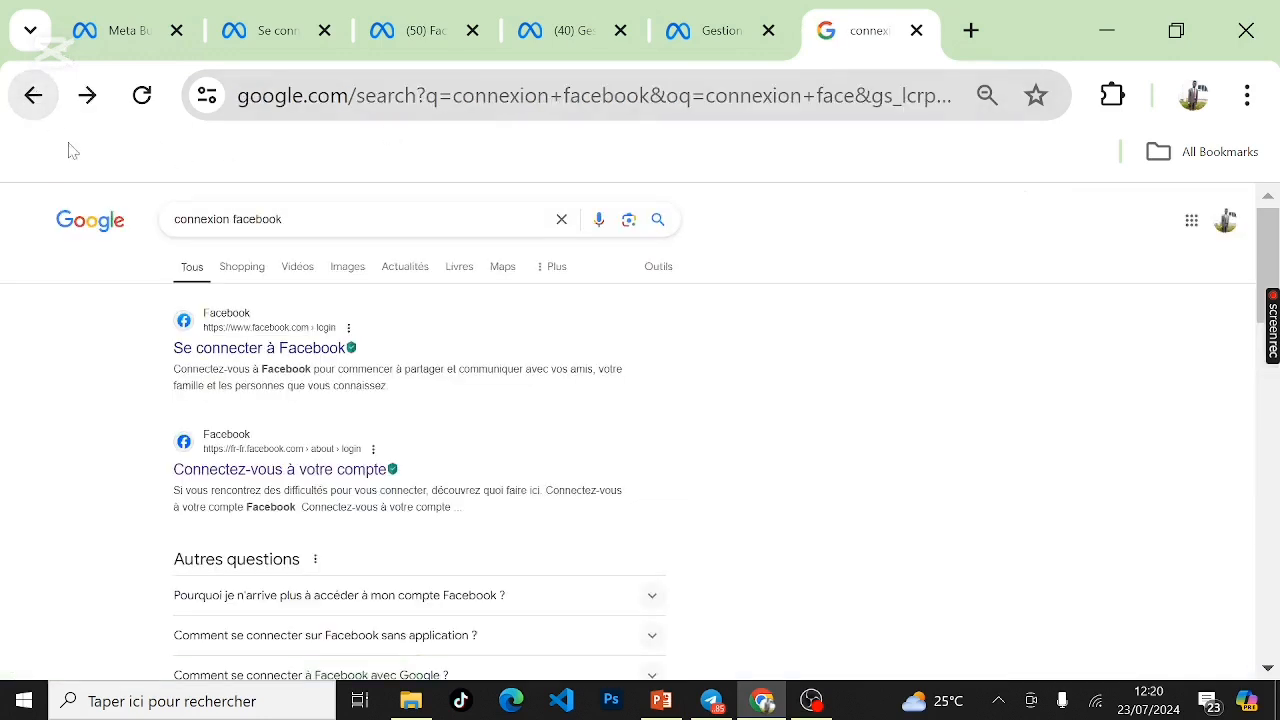
pyautogui.click(238, 356)
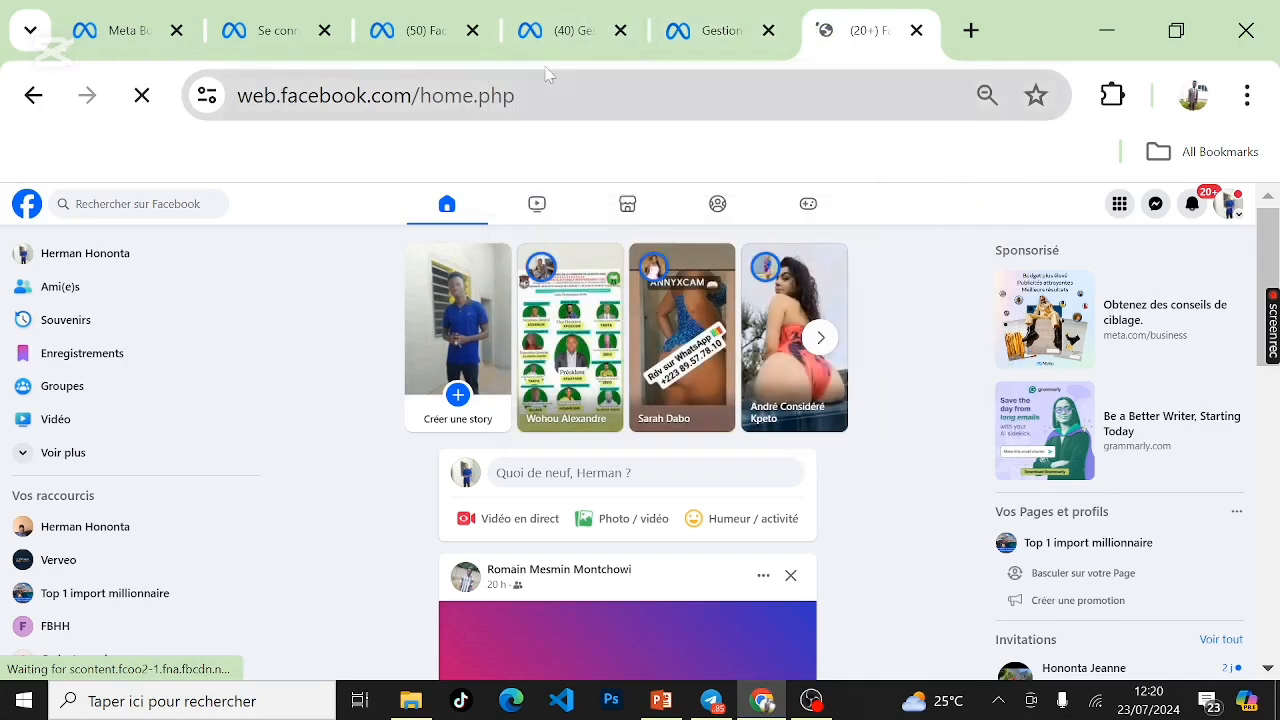
# Step: Examine the business portfolio creation form on the Meta business overview page and close it without submitting
pyautogui.click(255, 25)
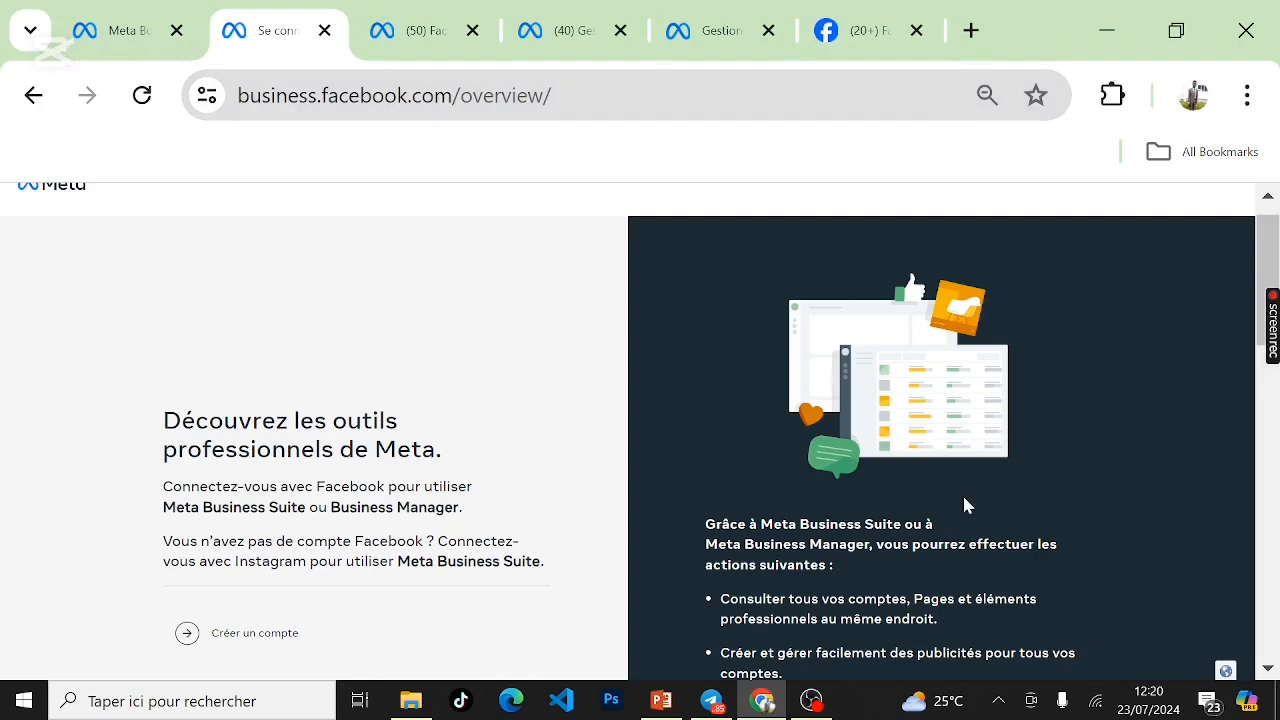
pyautogui.moveTo(1273, 255); pyautogui.dragTo(1266, 313)
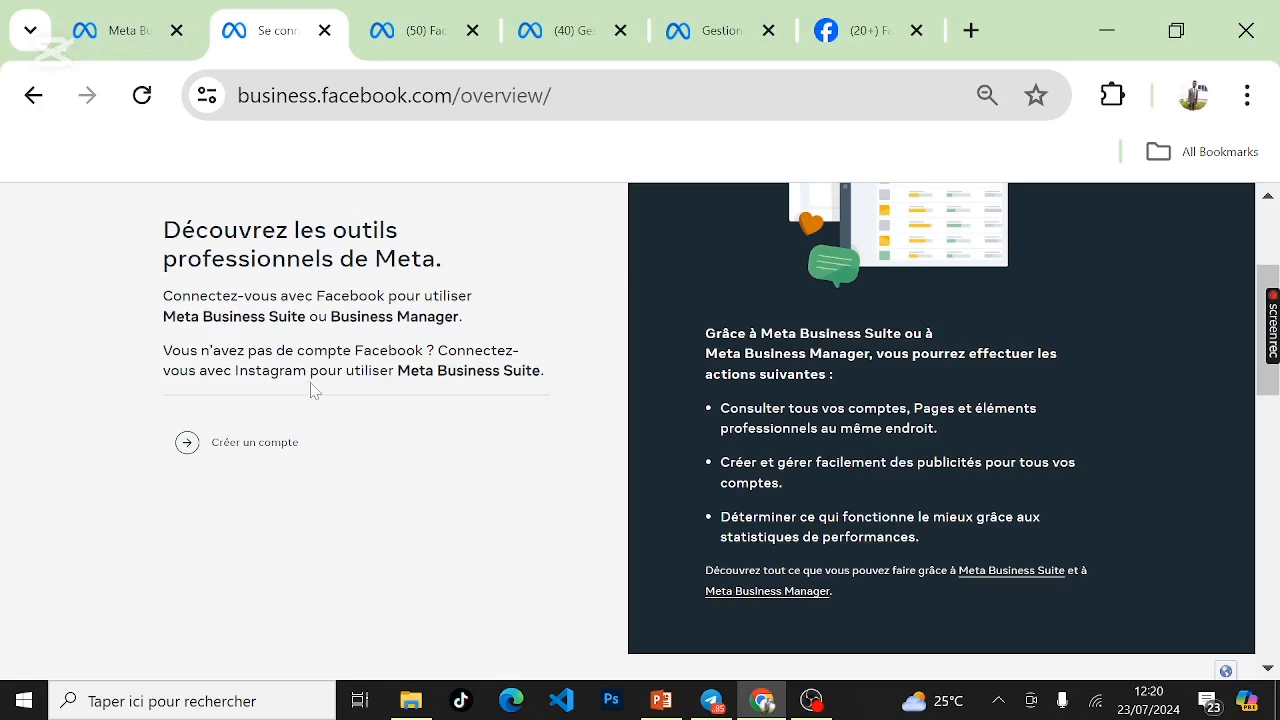
pyautogui.click(250, 450)
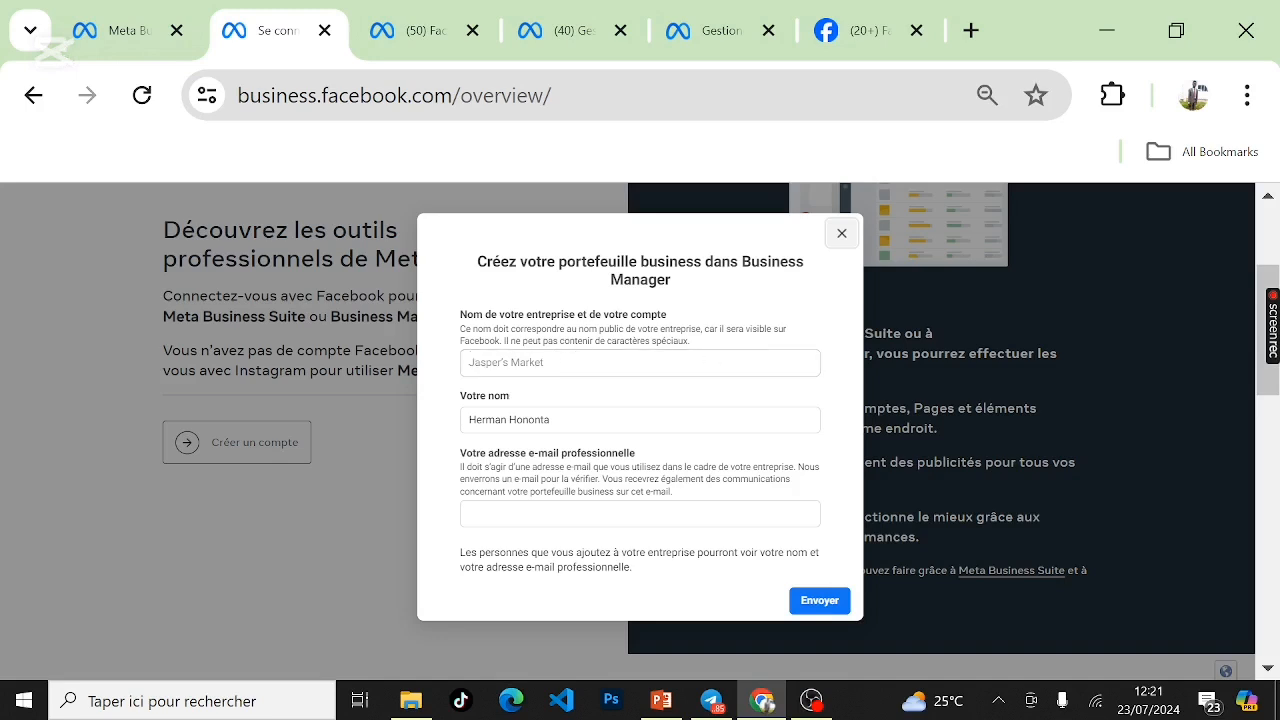
pyautogui.click(505, 362)
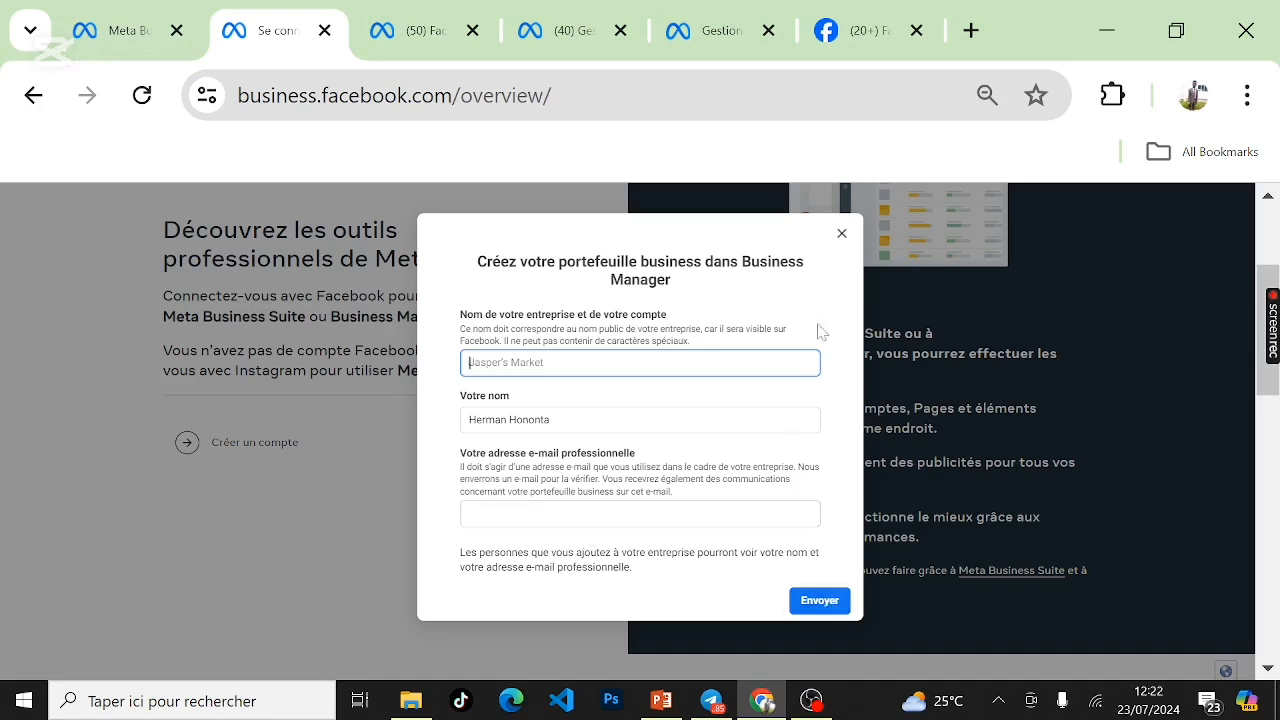
pyautogui.click(843, 235)
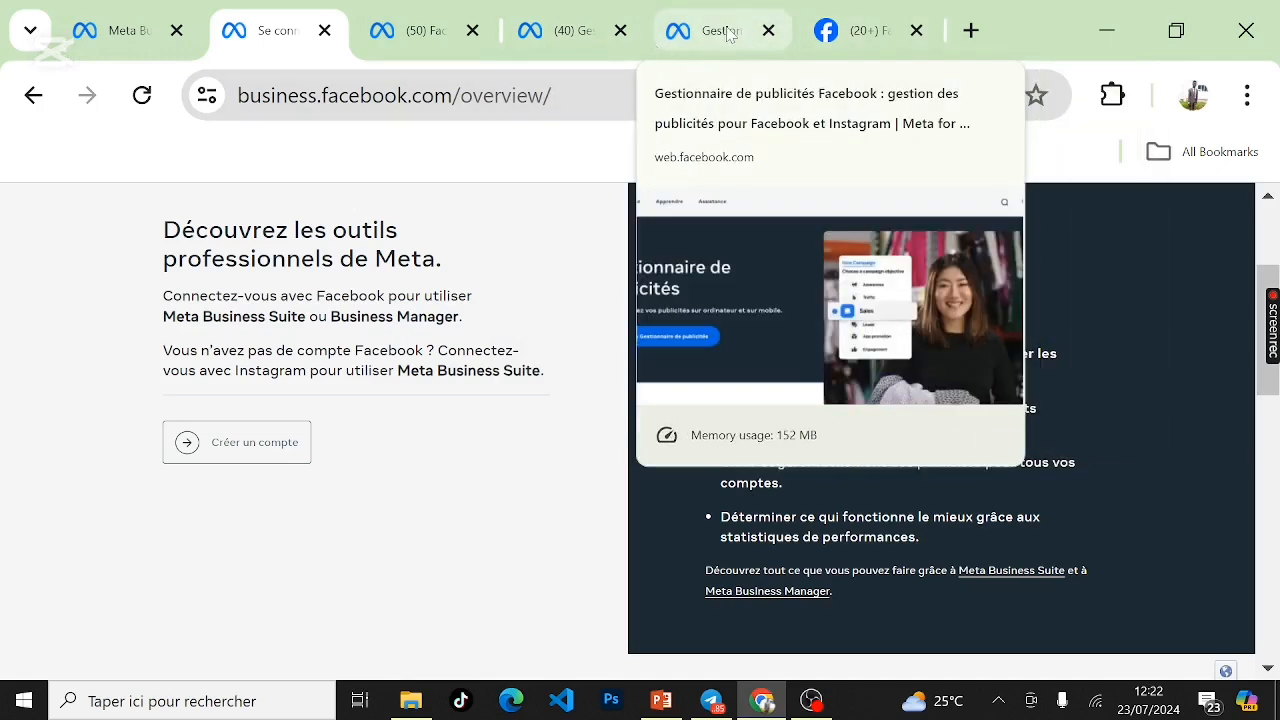
# Step: Open the ad account settings from the list of ad accounts and check the account's billing and payments page
pyautogui.click(729, 35)
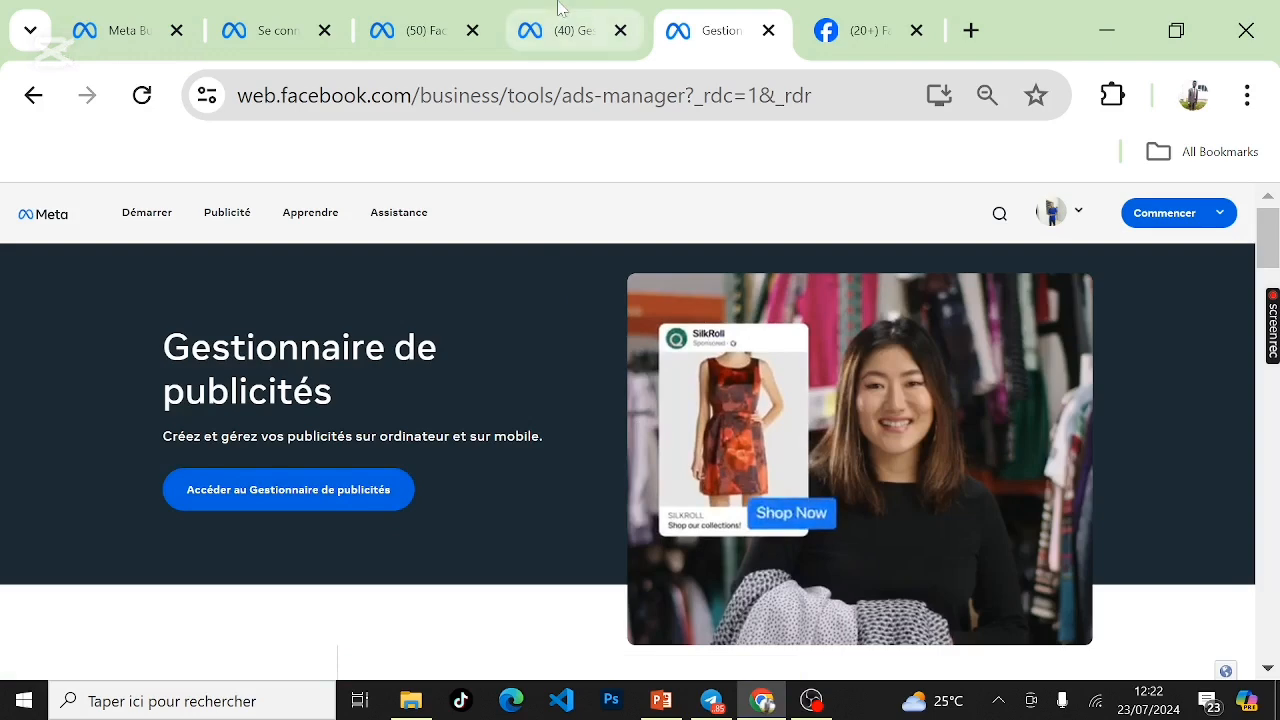
pyautogui.click(576, 36)
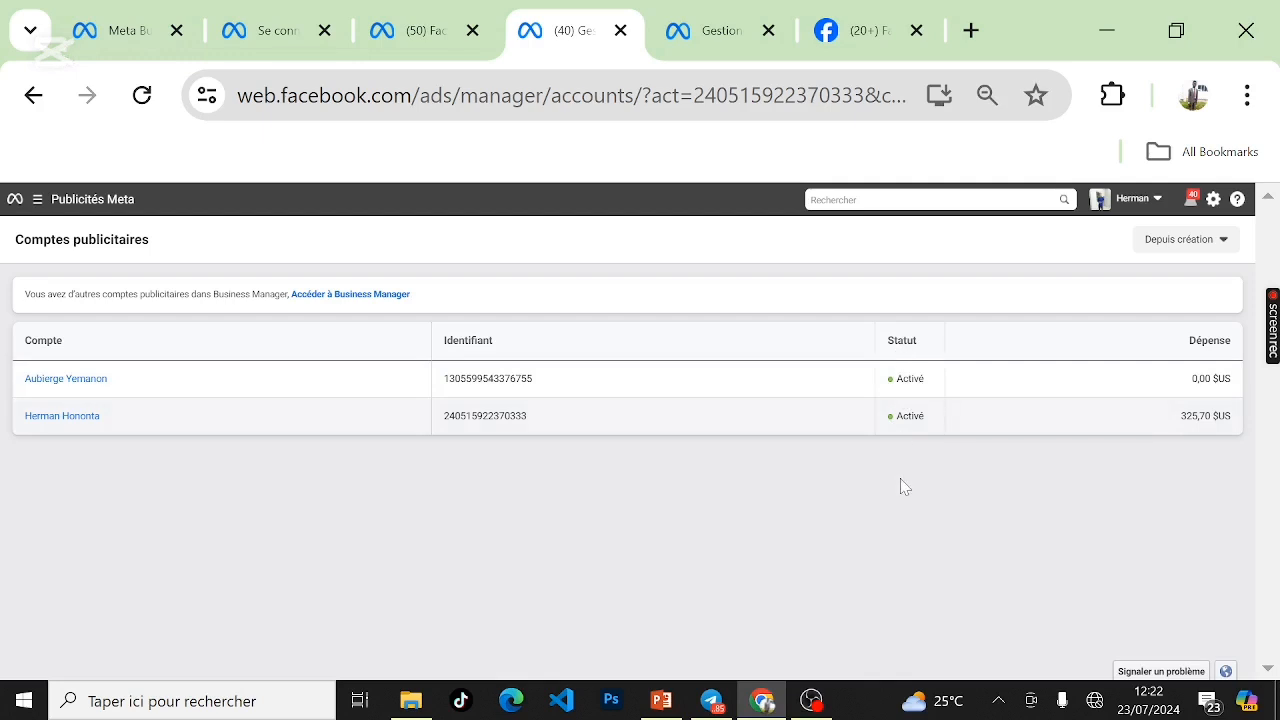
pyautogui.click(1212, 201)
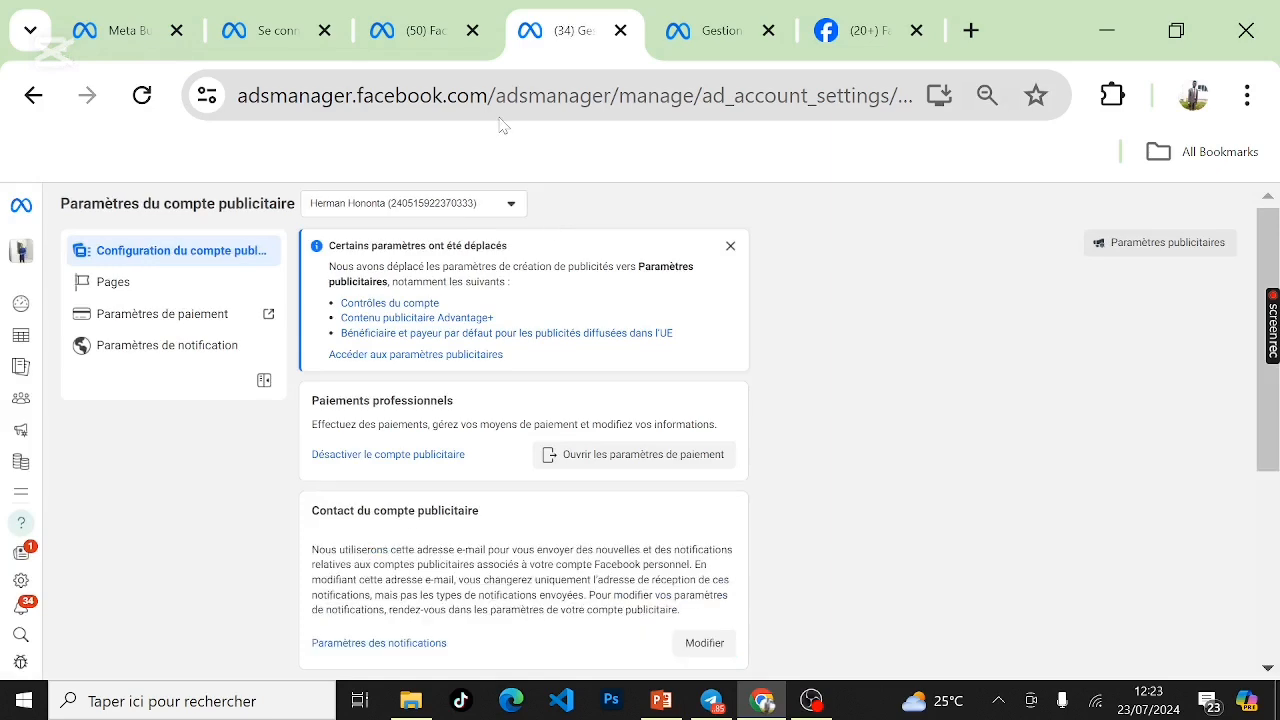
pyautogui.click(440, 29)
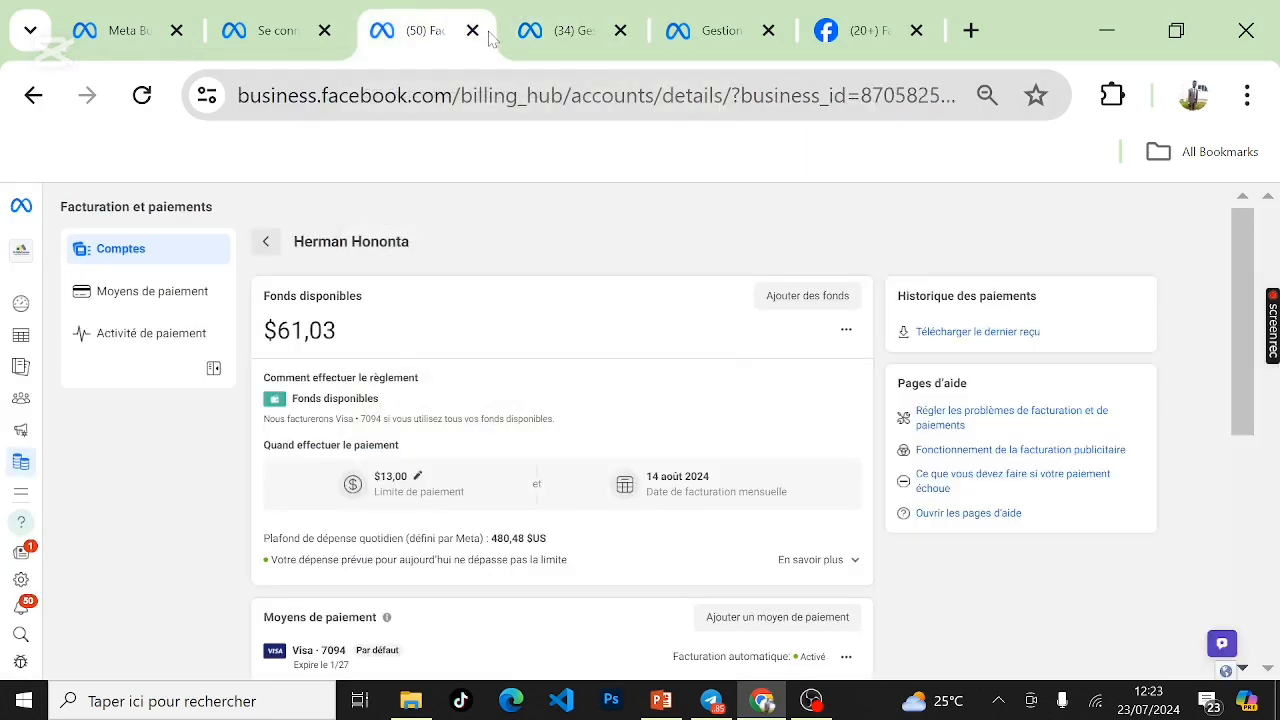
pyautogui.click(545, 35)
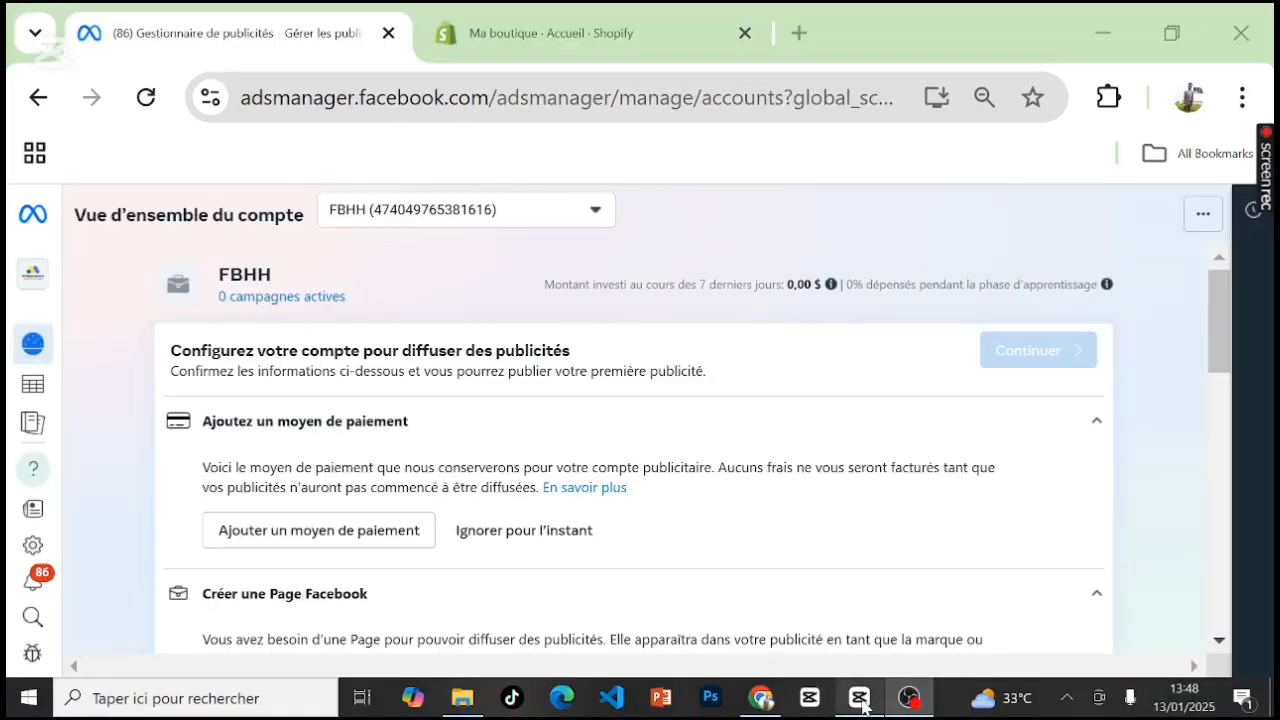
# Step: Open the "Paramètres d'entreprise" settings of the 2H Digital services portfolio from the full list of Ads Manager tools
pyautogui.click(760, 702)
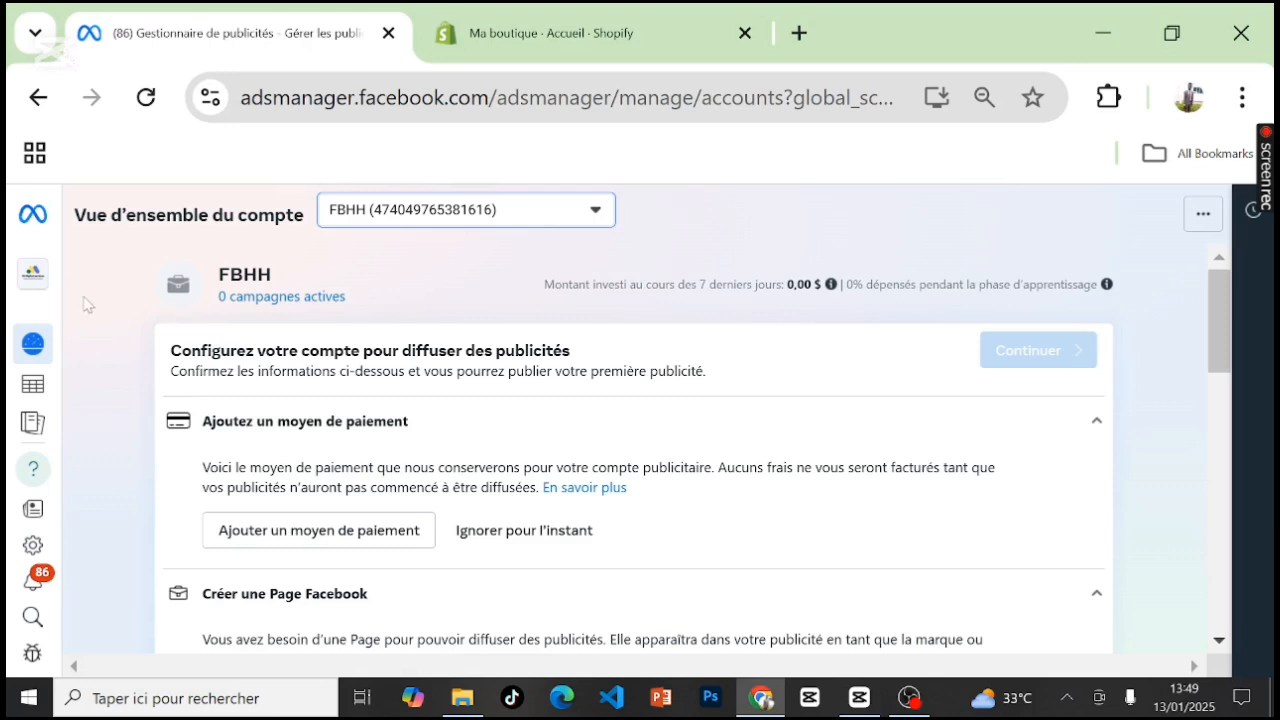
pyautogui.moveTo(37, 352)
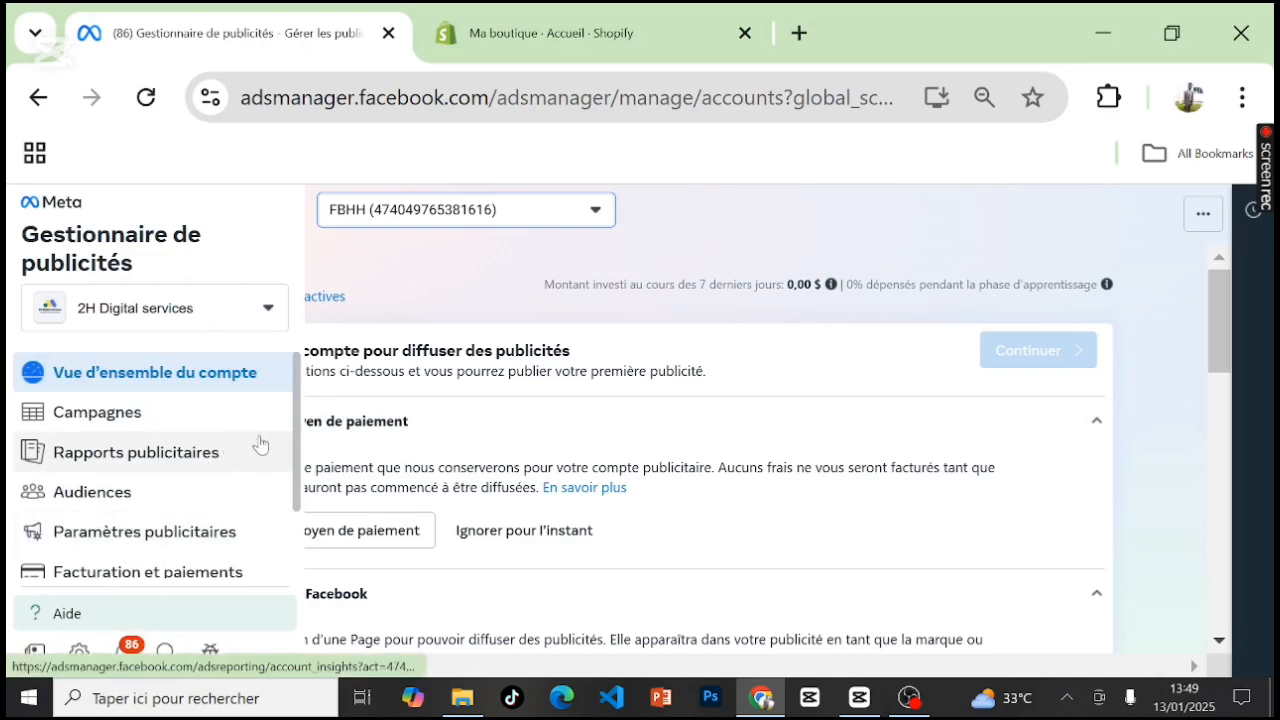
pyautogui.scroll(-2, 292, 451)
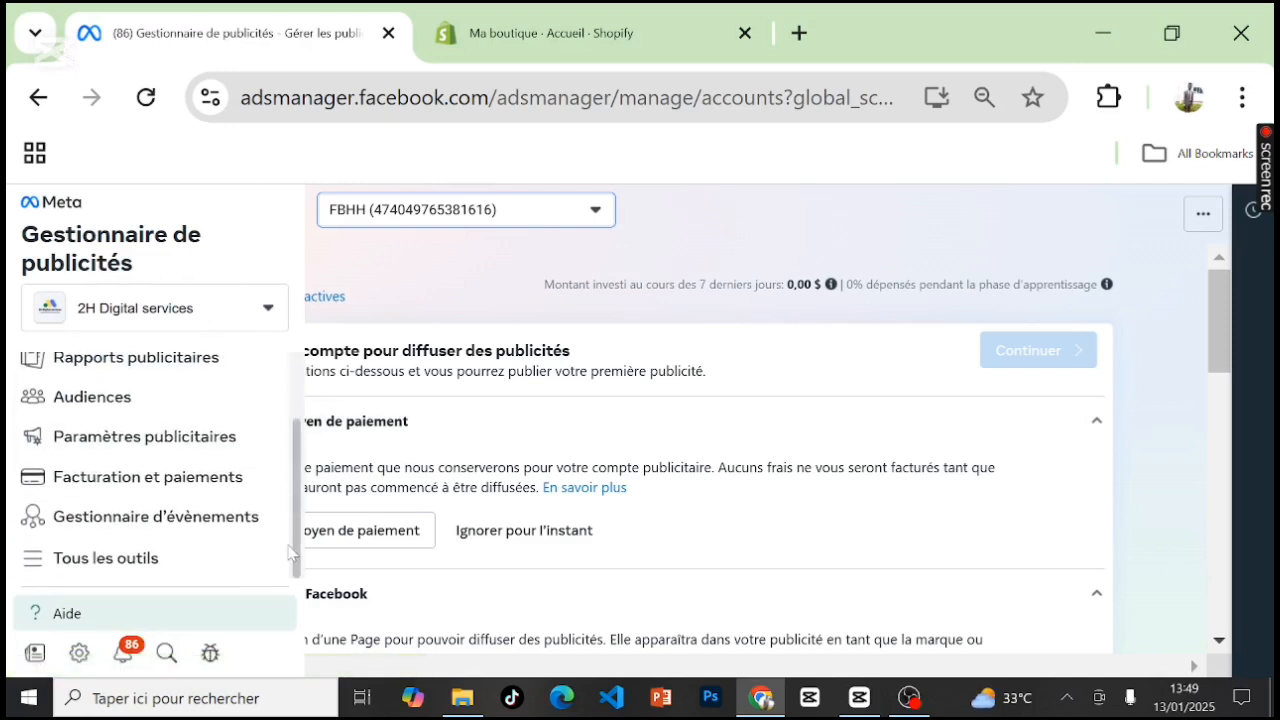
pyautogui.click(99, 574)
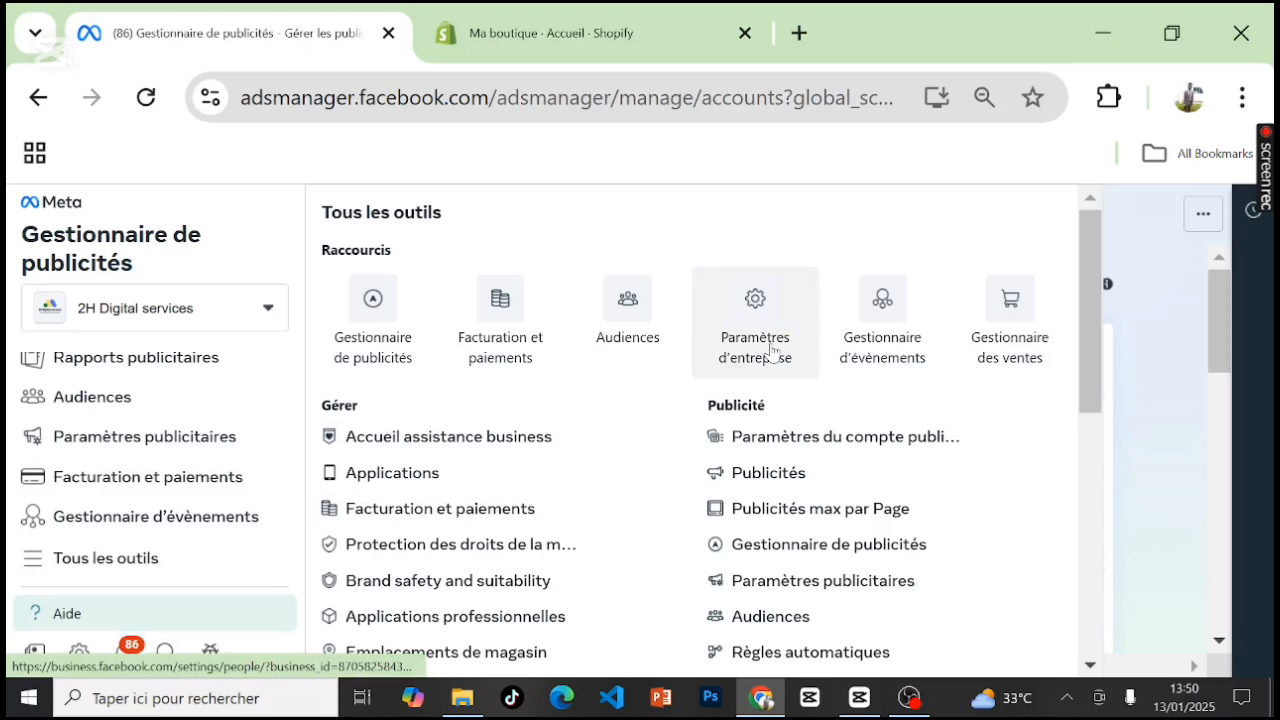
pyautogui.click(770, 350)
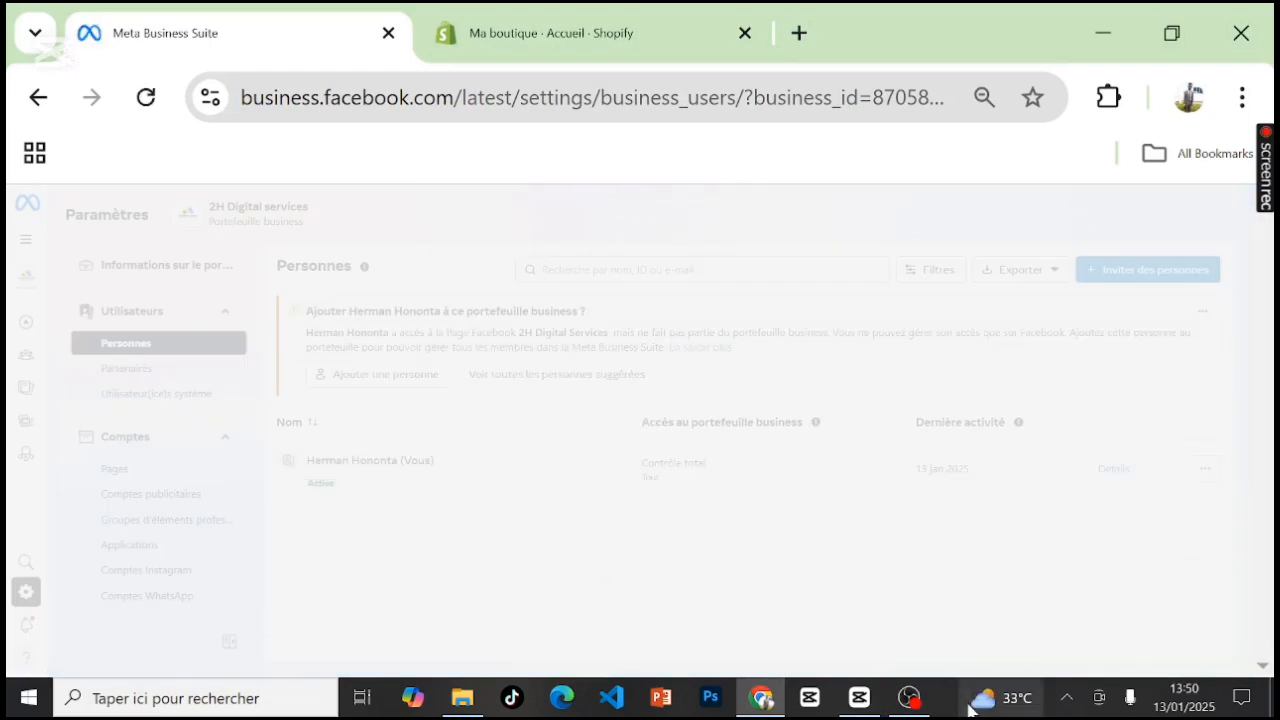
pyautogui.moveTo(908, 697)
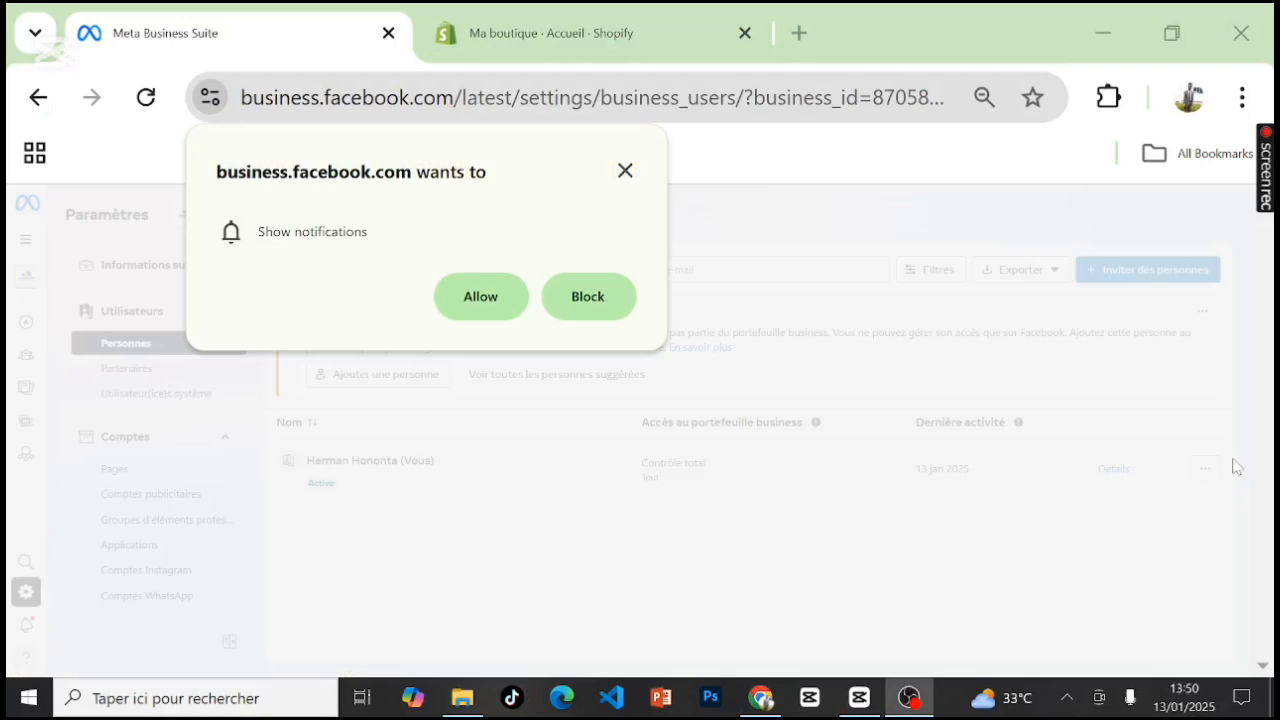
pyautogui.click(1262, 462)
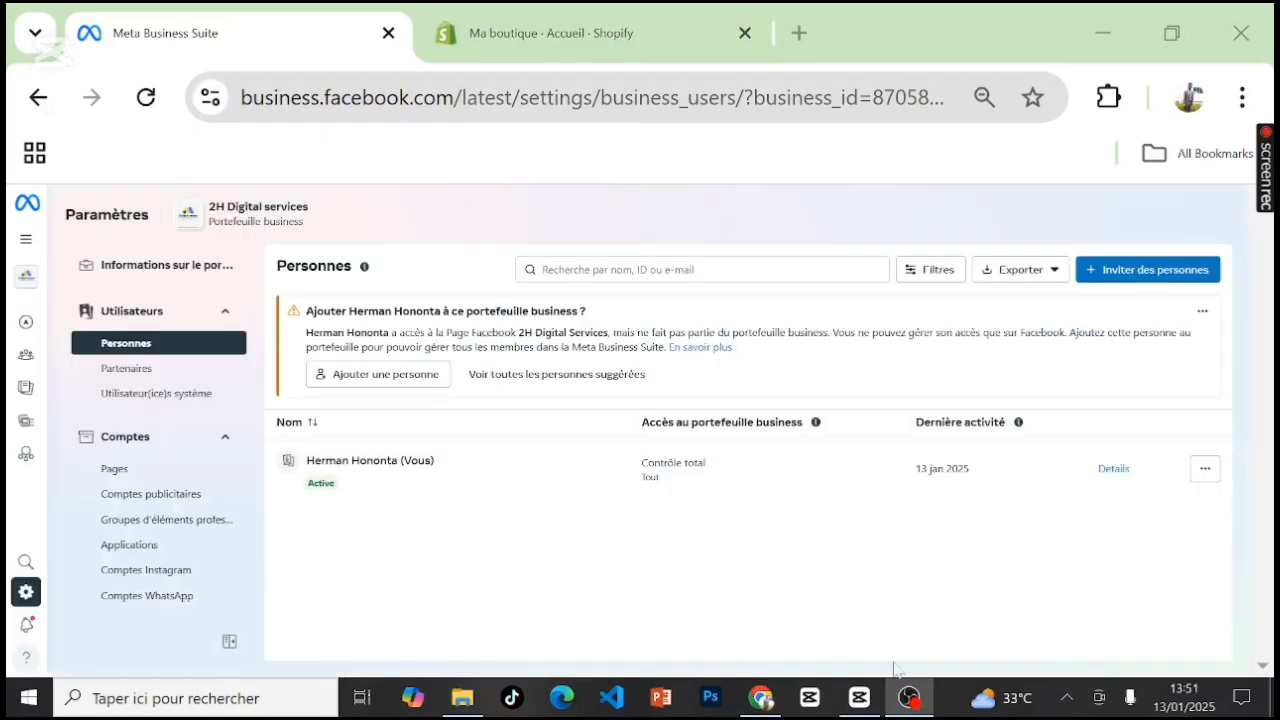
pyautogui.moveTo(764, 700)
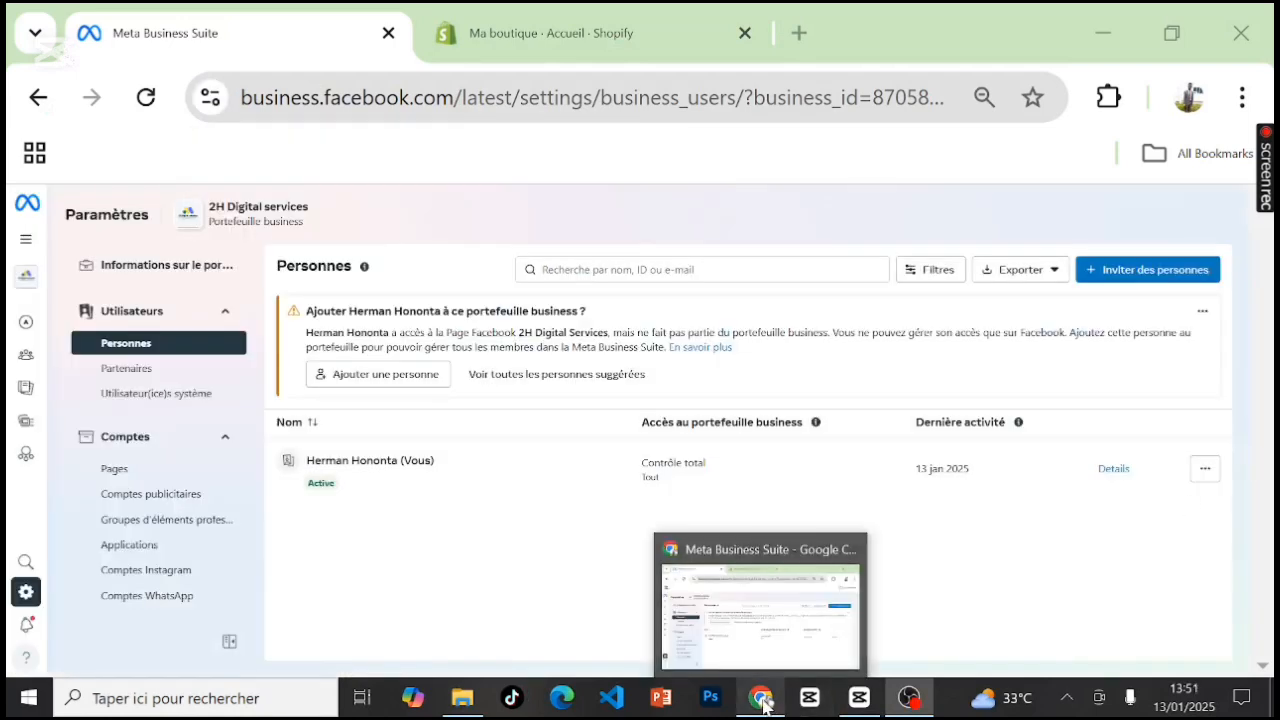
pyautogui.click(757, 643)
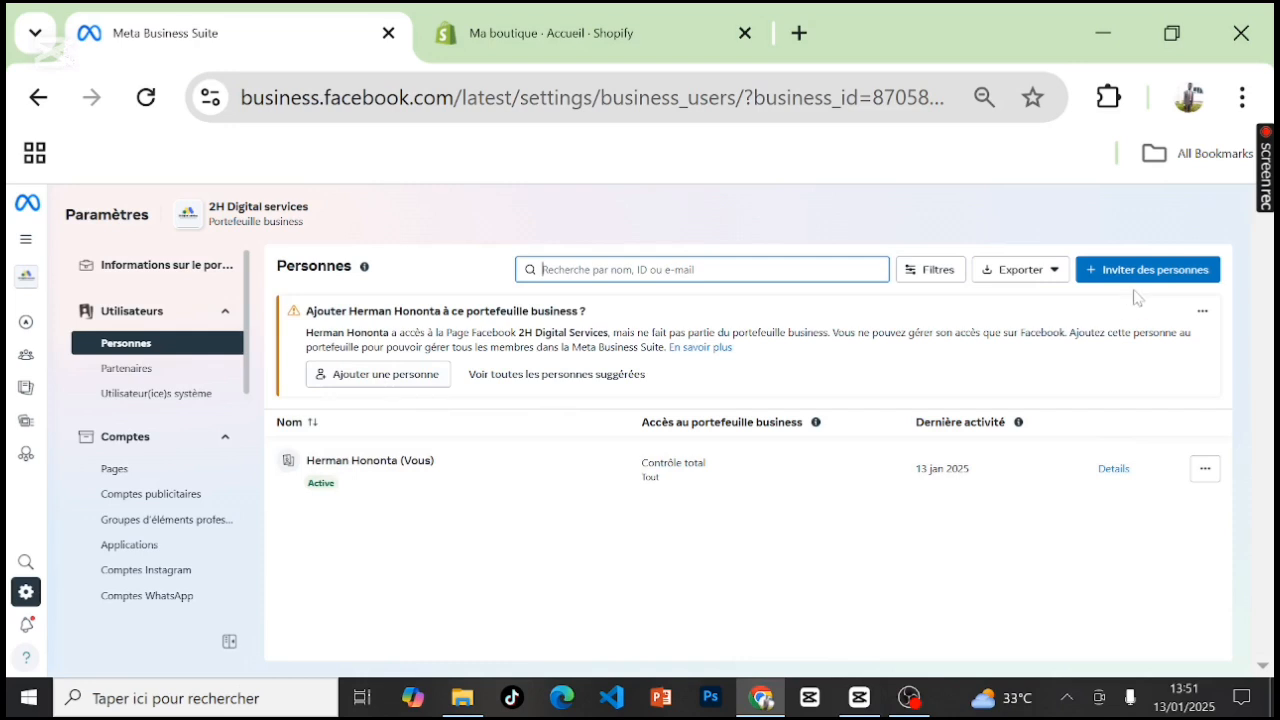
# Step: Start creating a new ad account from the "Comptes publicitaires" section of the business settings
pyautogui.click(188, 505)
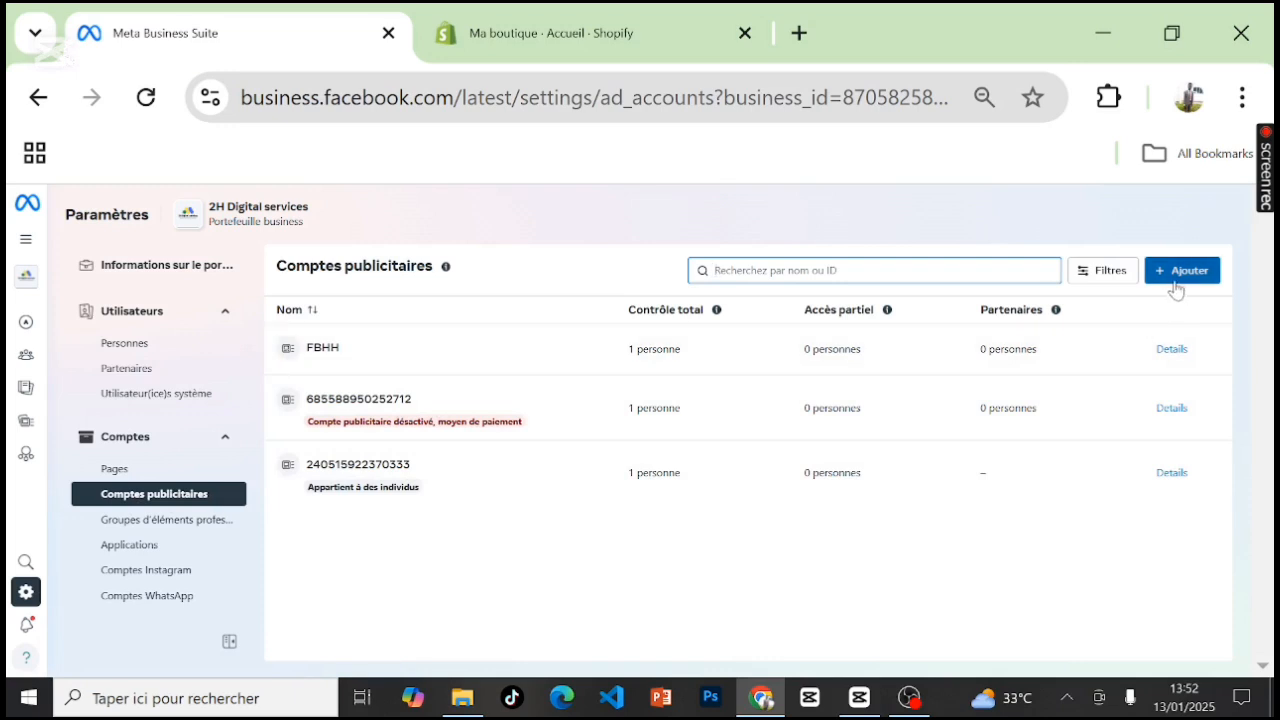
pyautogui.click(1175, 284)
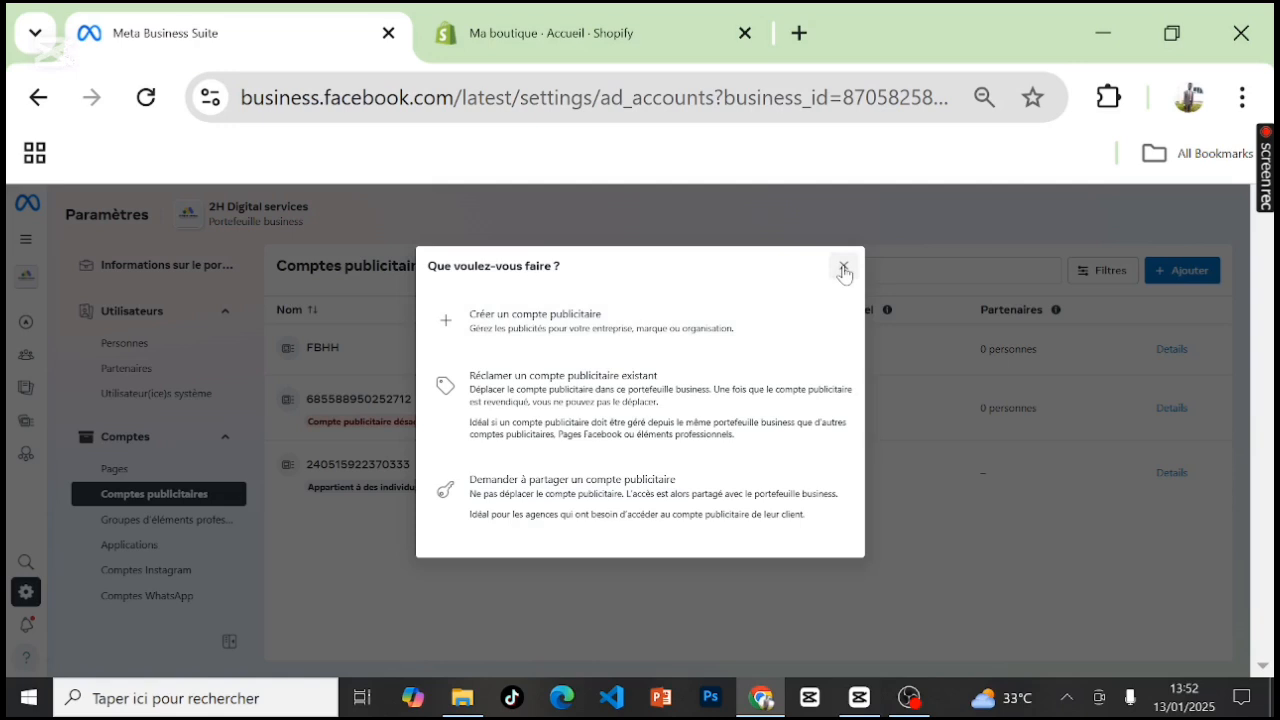
pyautogui.click(774, 326)
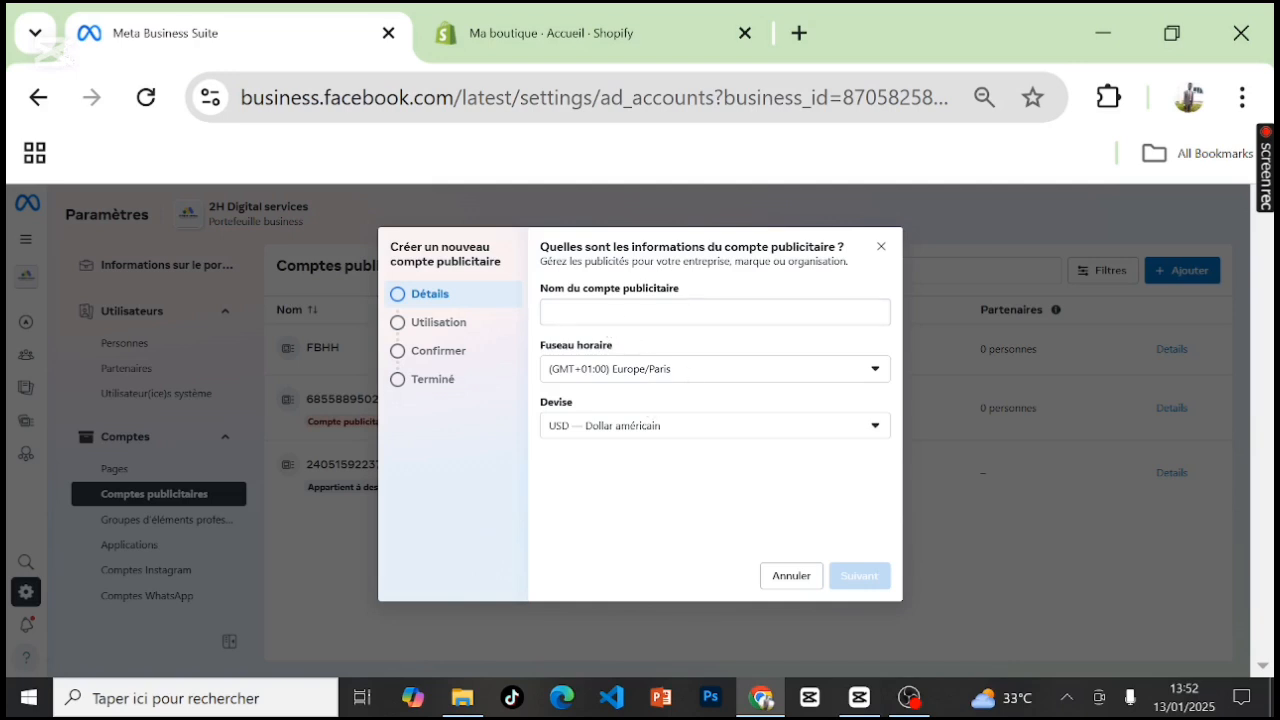
pyautogui.click(806, 383)
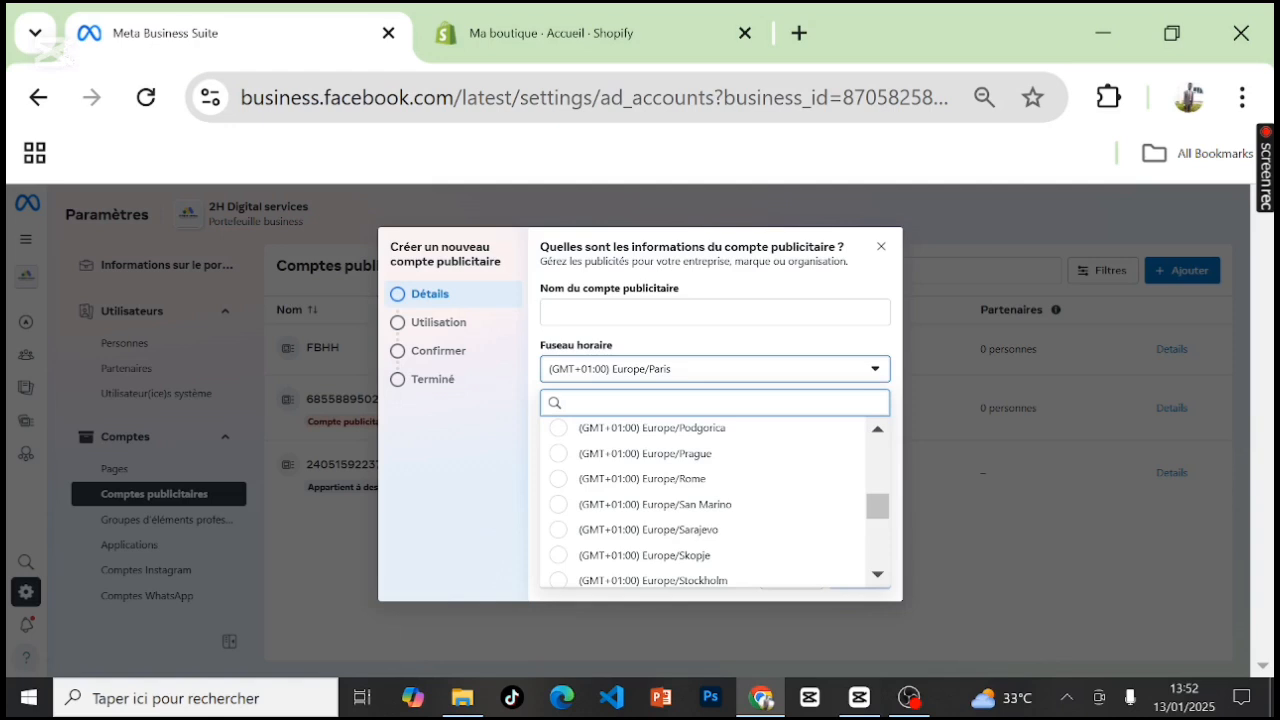
pyautogui.write('la')
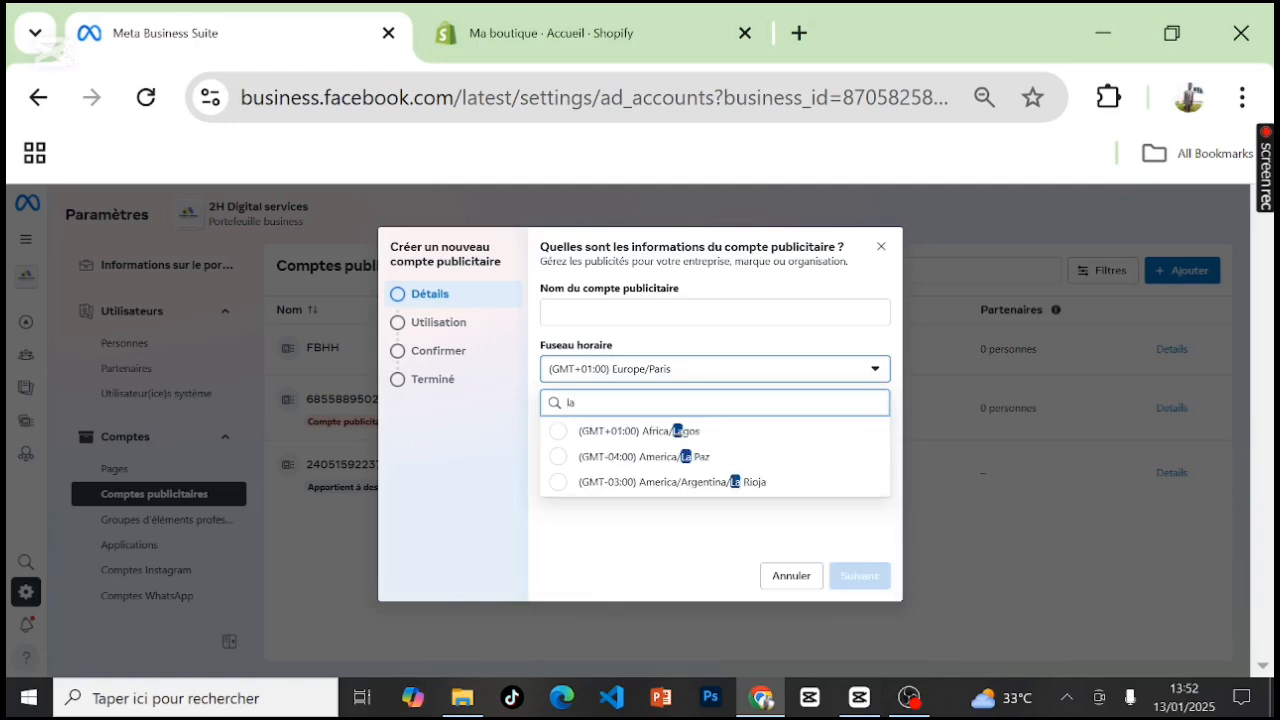
pyautogui.write('ga')
pyautogui.press('BackSpace')
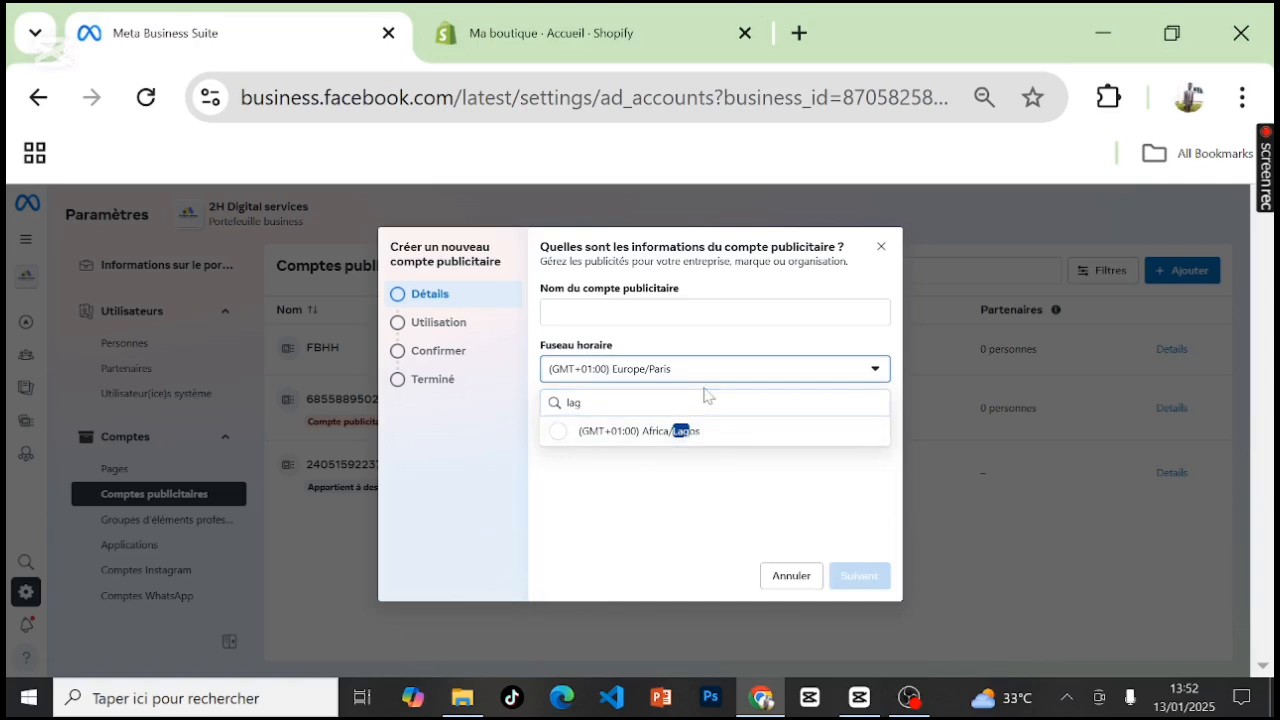
pyautogui.press('BackSpace')
pyautogui.press('BackSpace')
pyautogui.press('BackSpace')
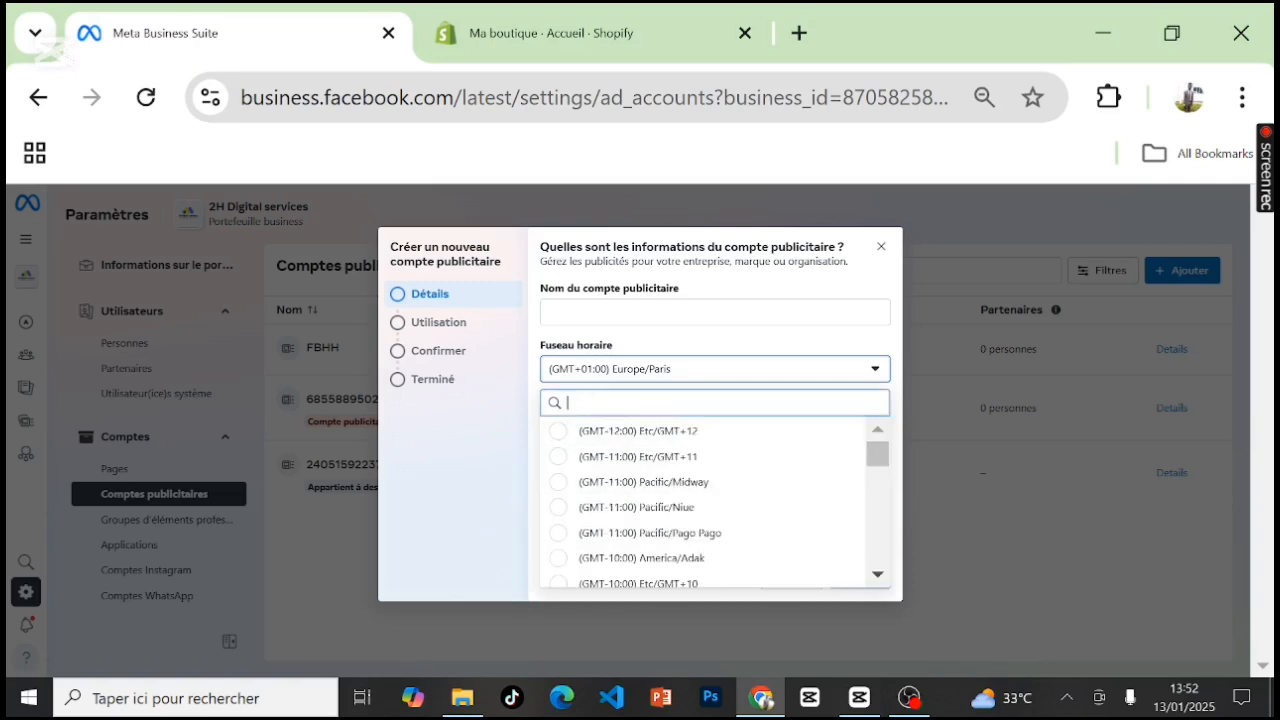
pyautogui.click(882, 368)
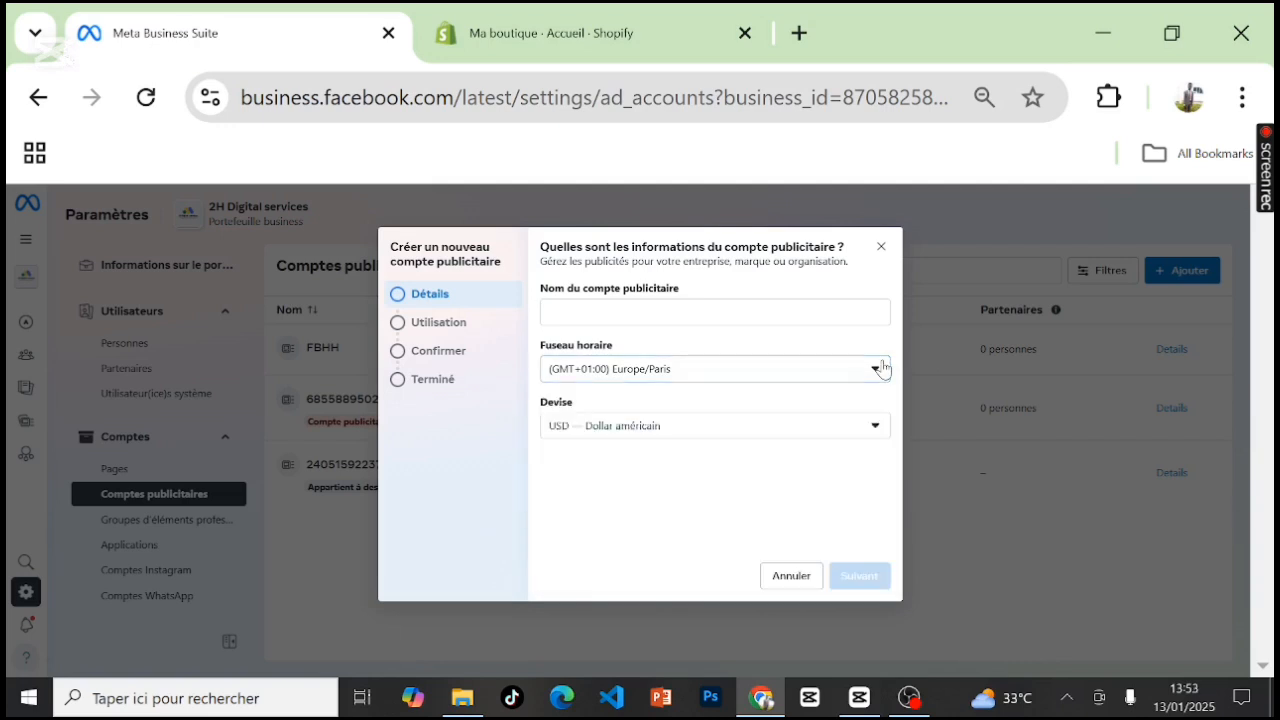
pyautogui.click(769, 369)
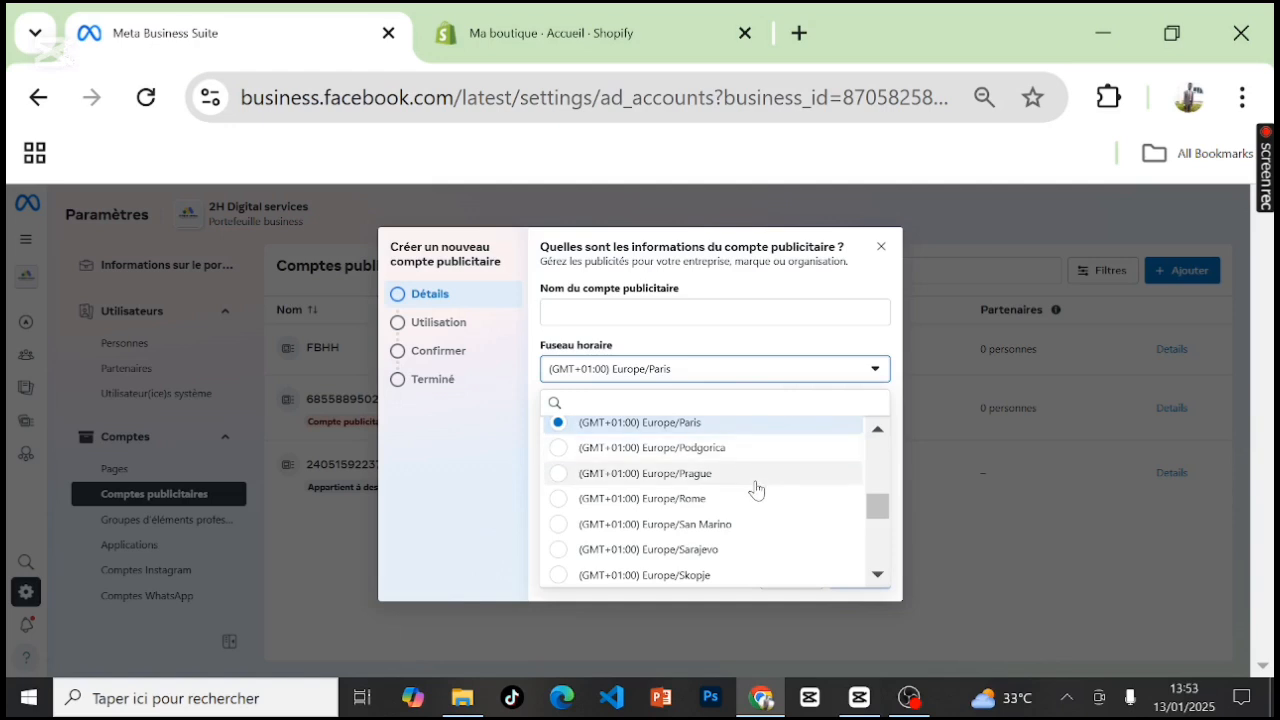
pyautogui.click(701, 384)
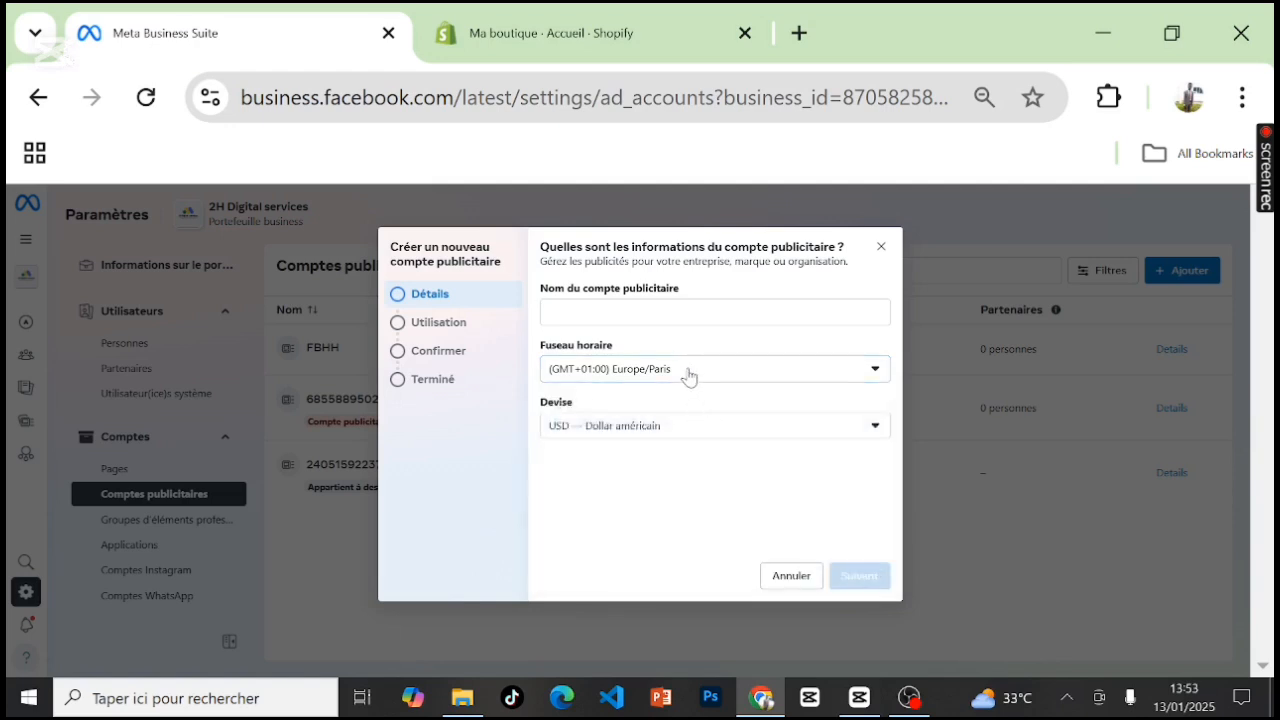
# Step: Set the new ad account's time zone to (GMT+01:00) Africa/Lagos
pyautogui.click(686, 370)
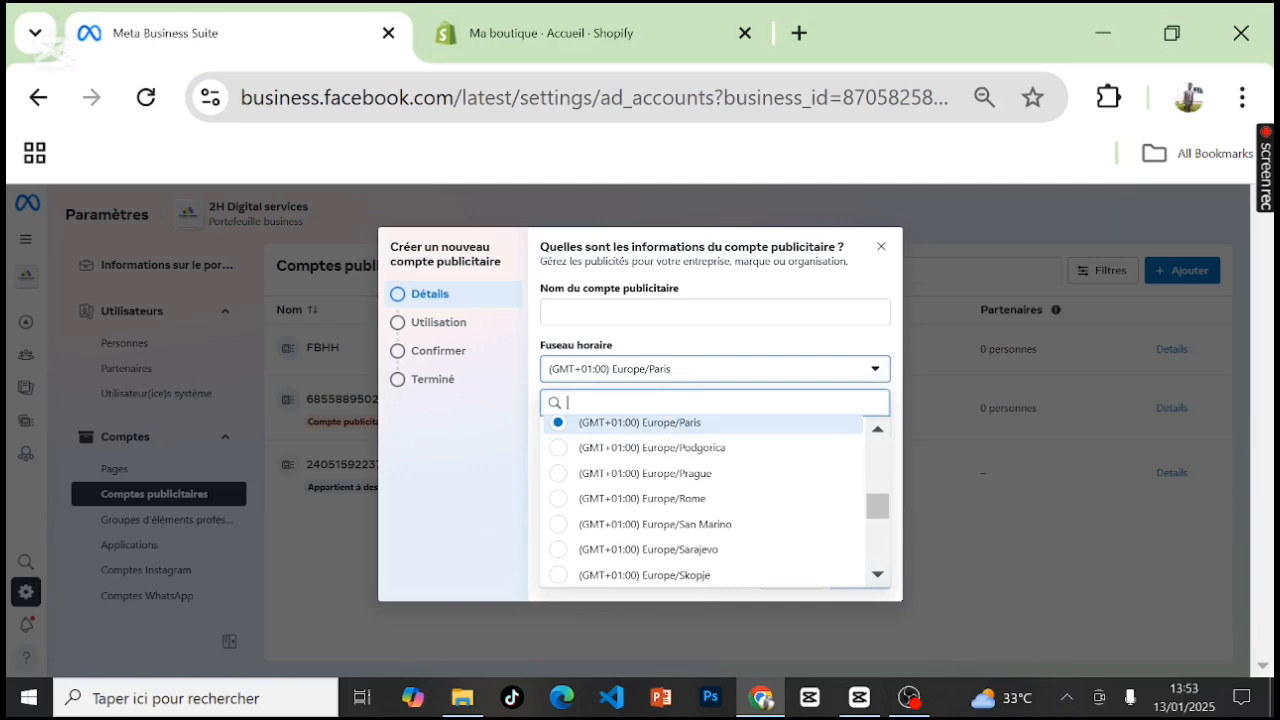
pyautogui.write('la')
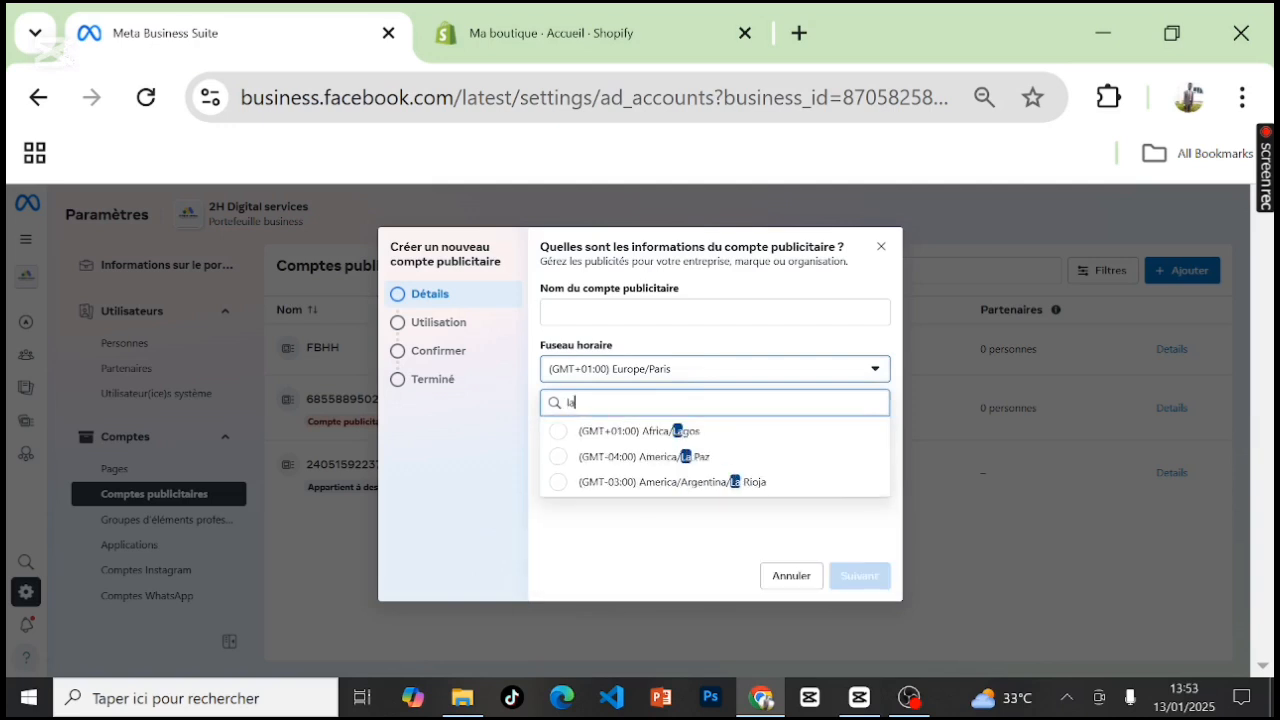
pyautogui.write('gos')
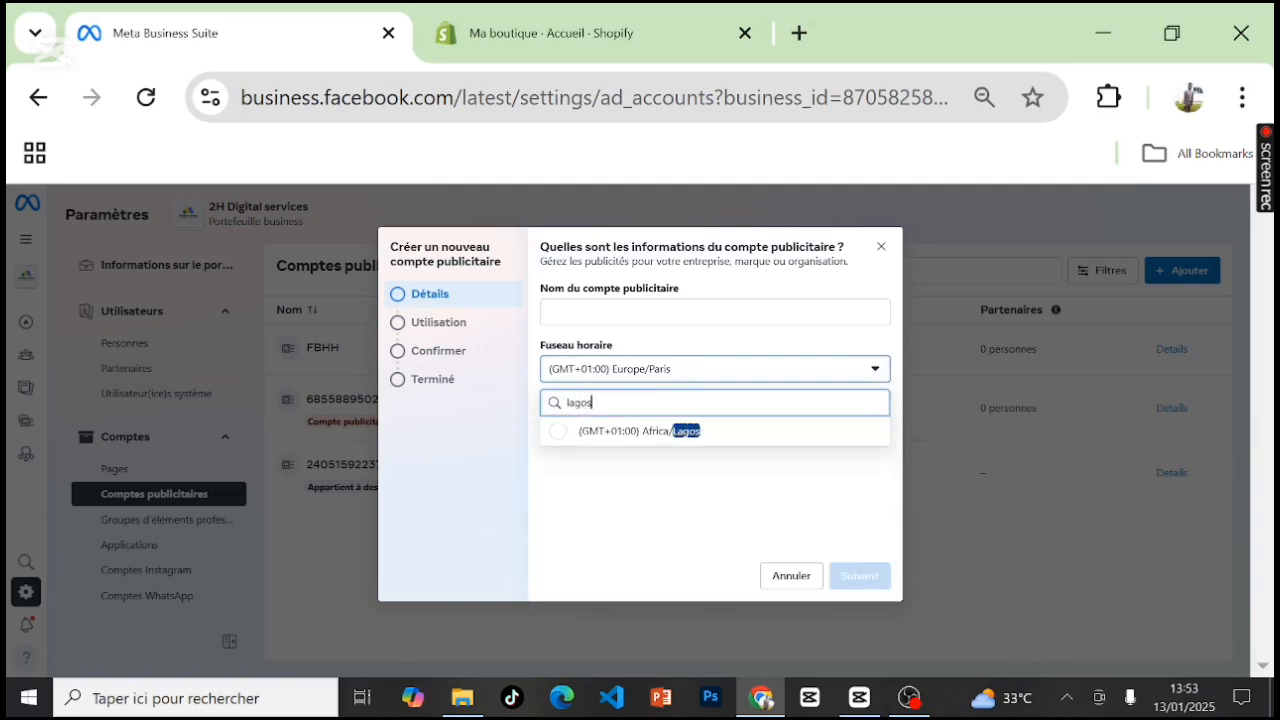
pyautogui.click(726, 431)
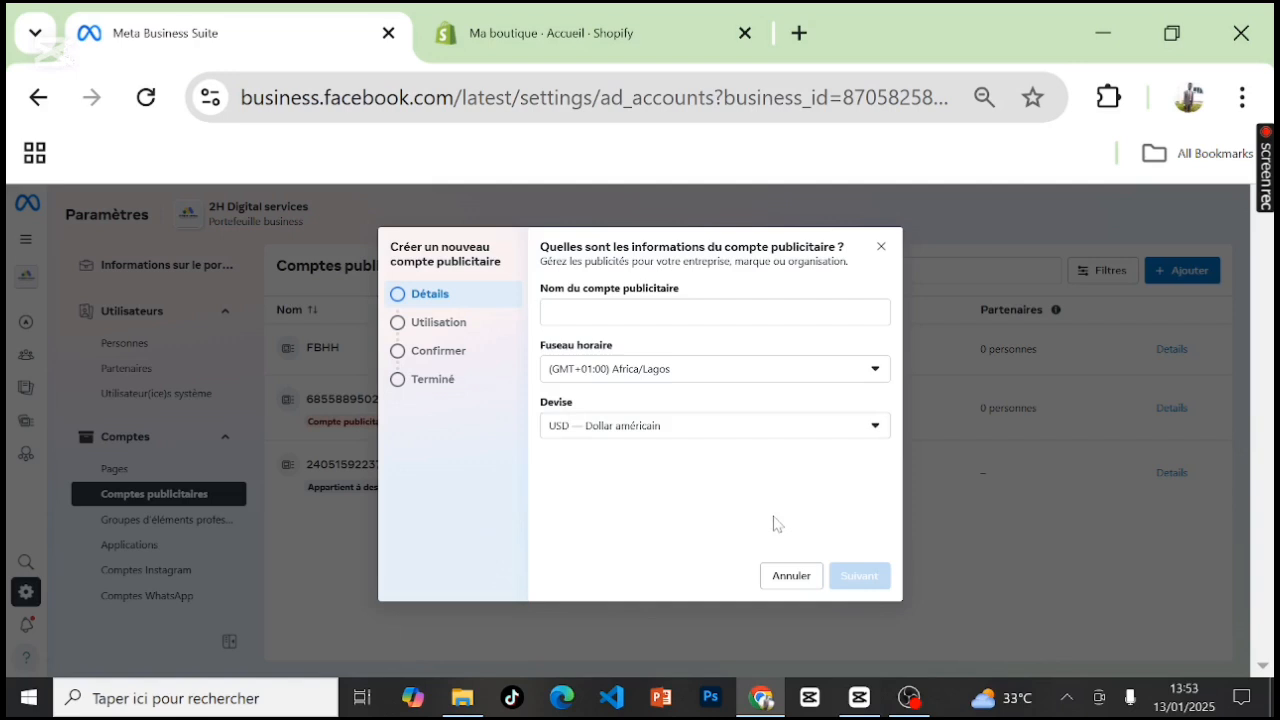
# Step: Check the currency choices and the account name field, and close the ad account form without creating the account
pyautogui.click(668, 432)
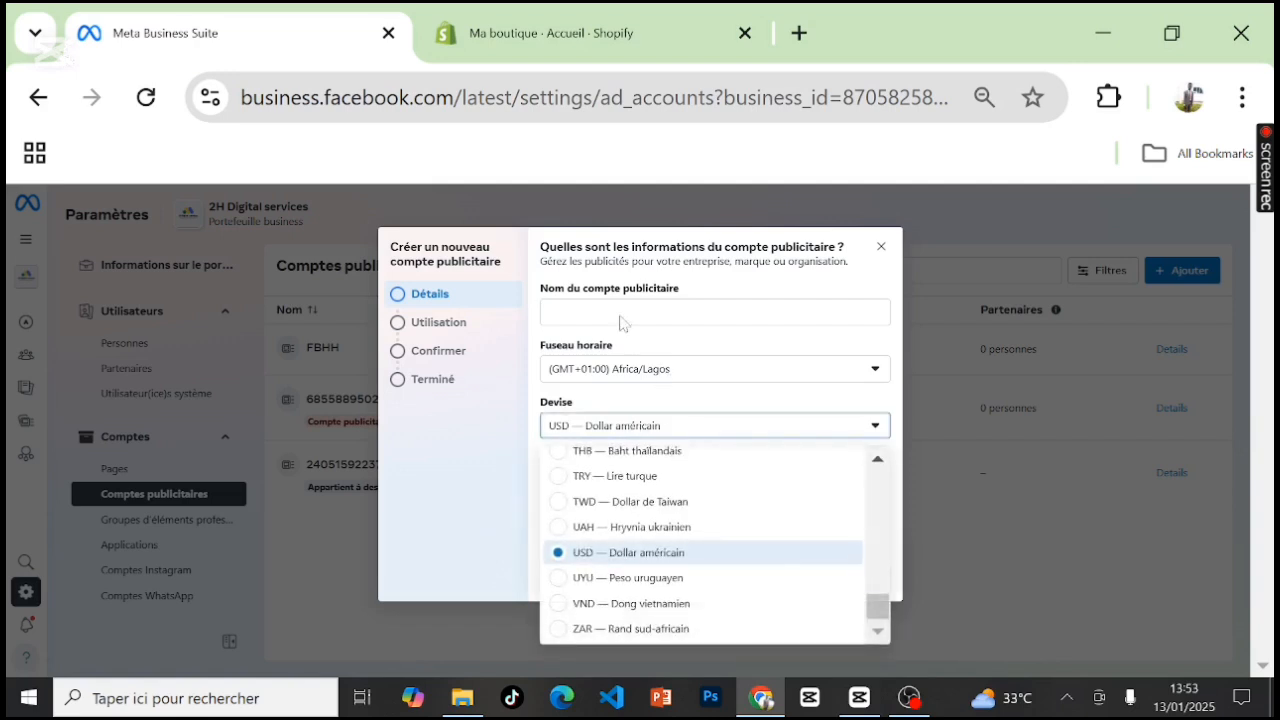
pyautogui.click(668, 312)
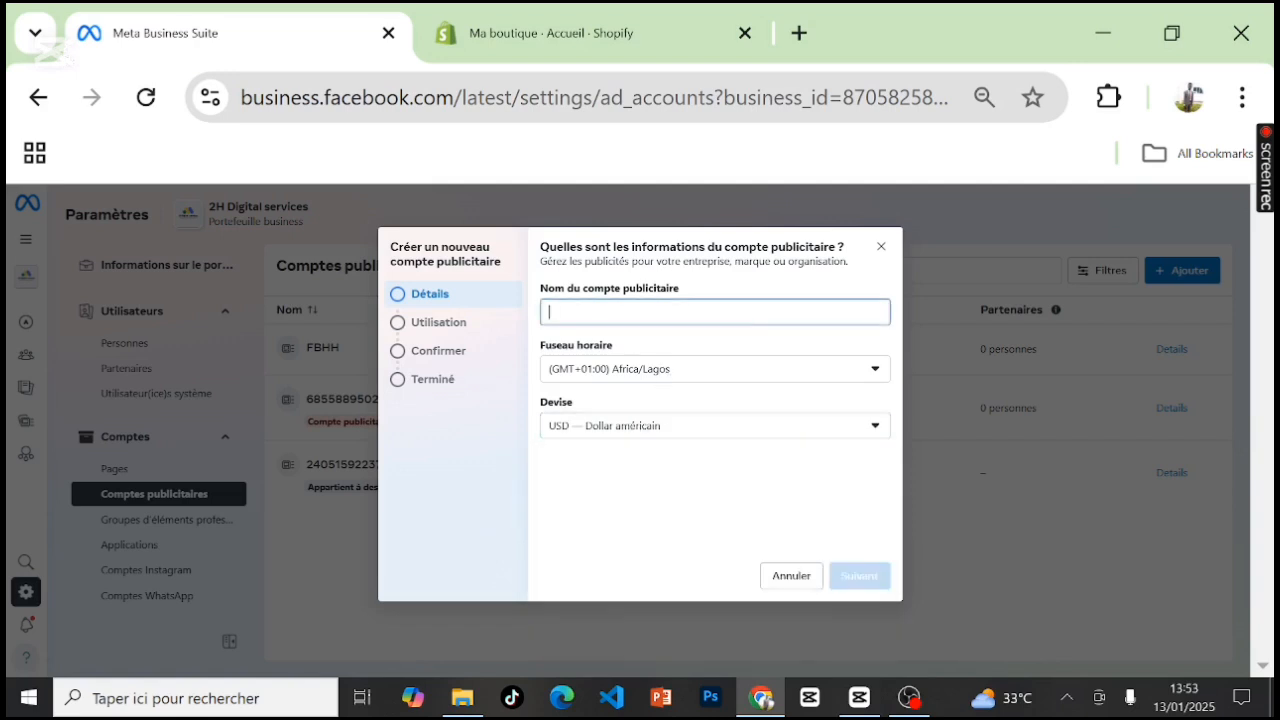
pyautogui.click(881, 247)
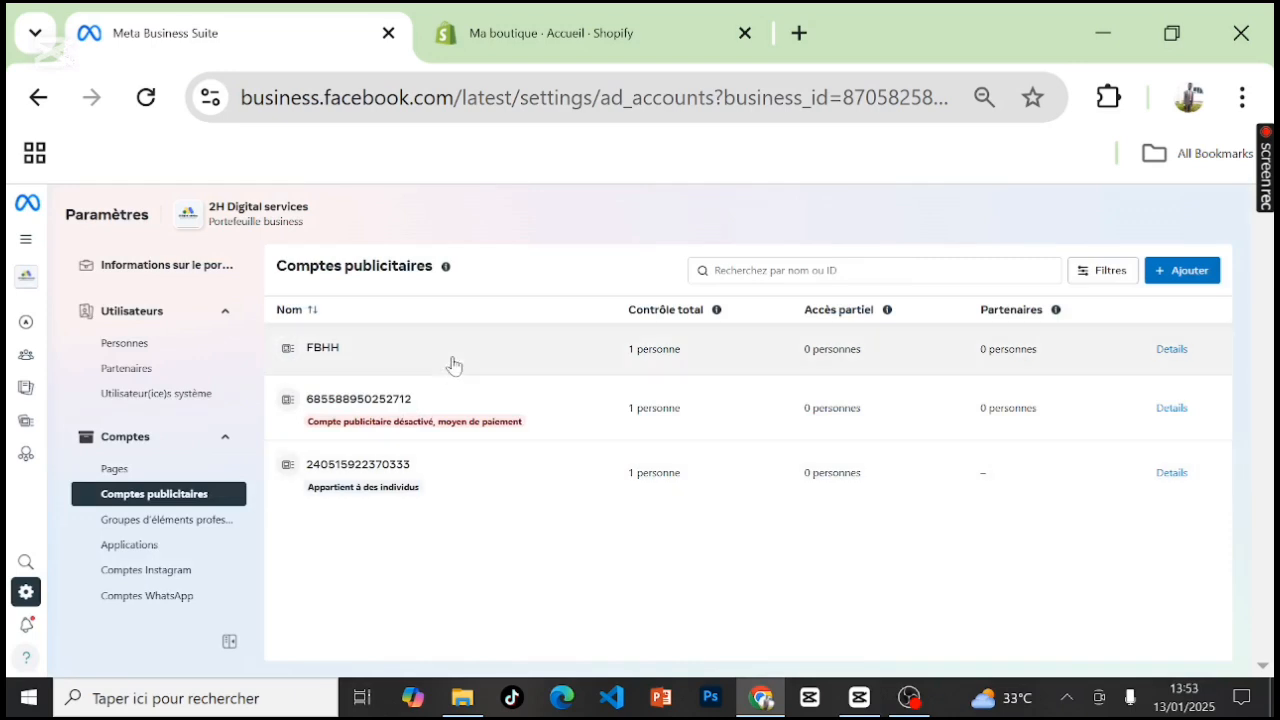
# Step: Open the details of the existing FBHH ad account
pyautogui.click(417, 362)
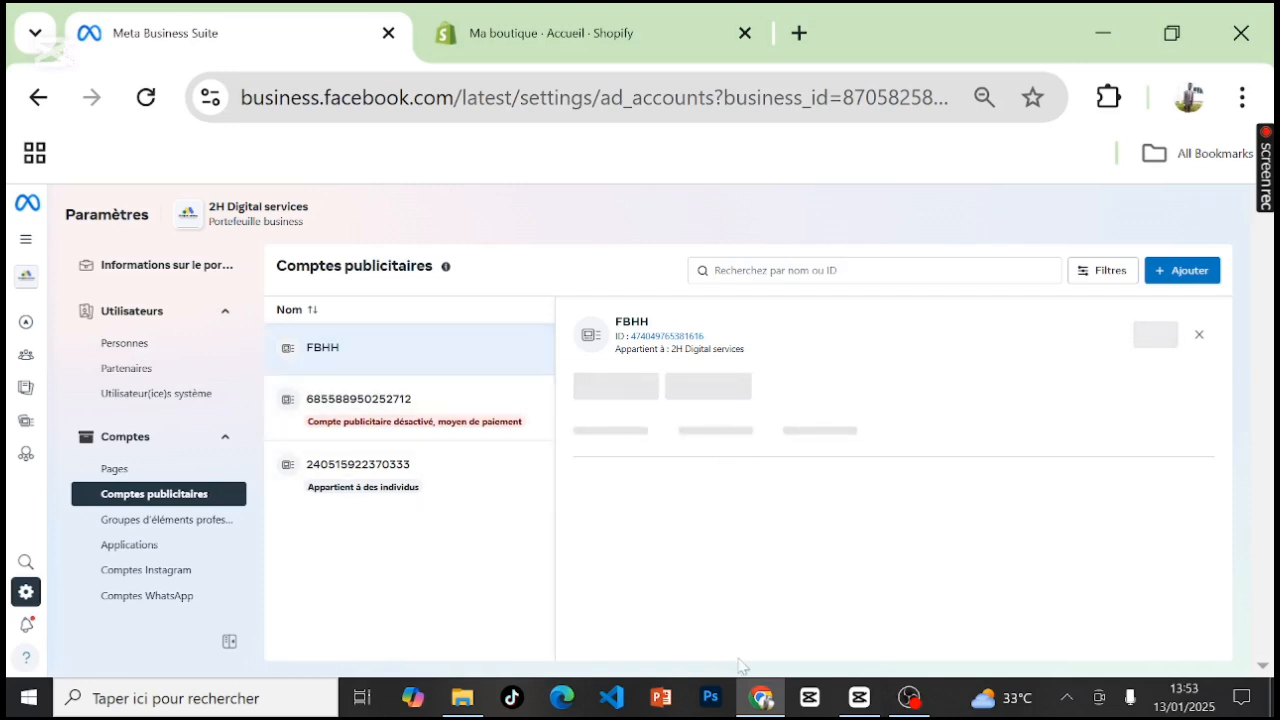
pyautogui.click(907, 700)
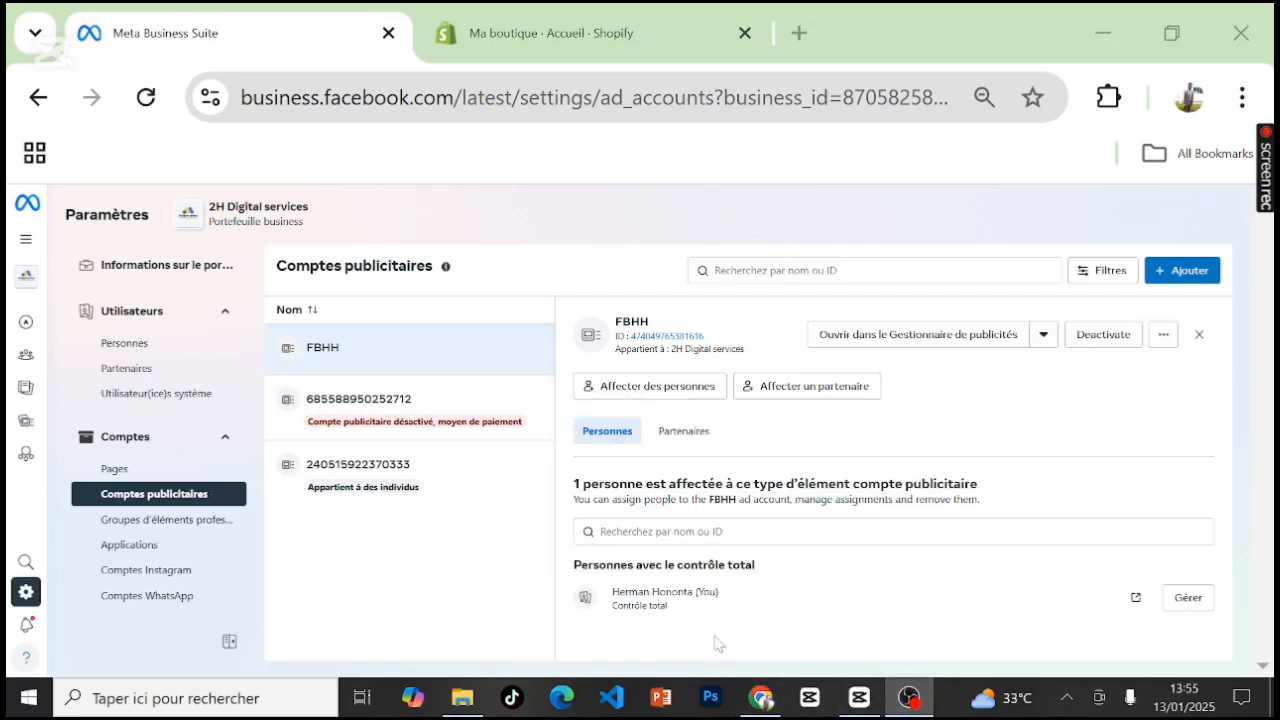
pyautogui.click(760, 700)
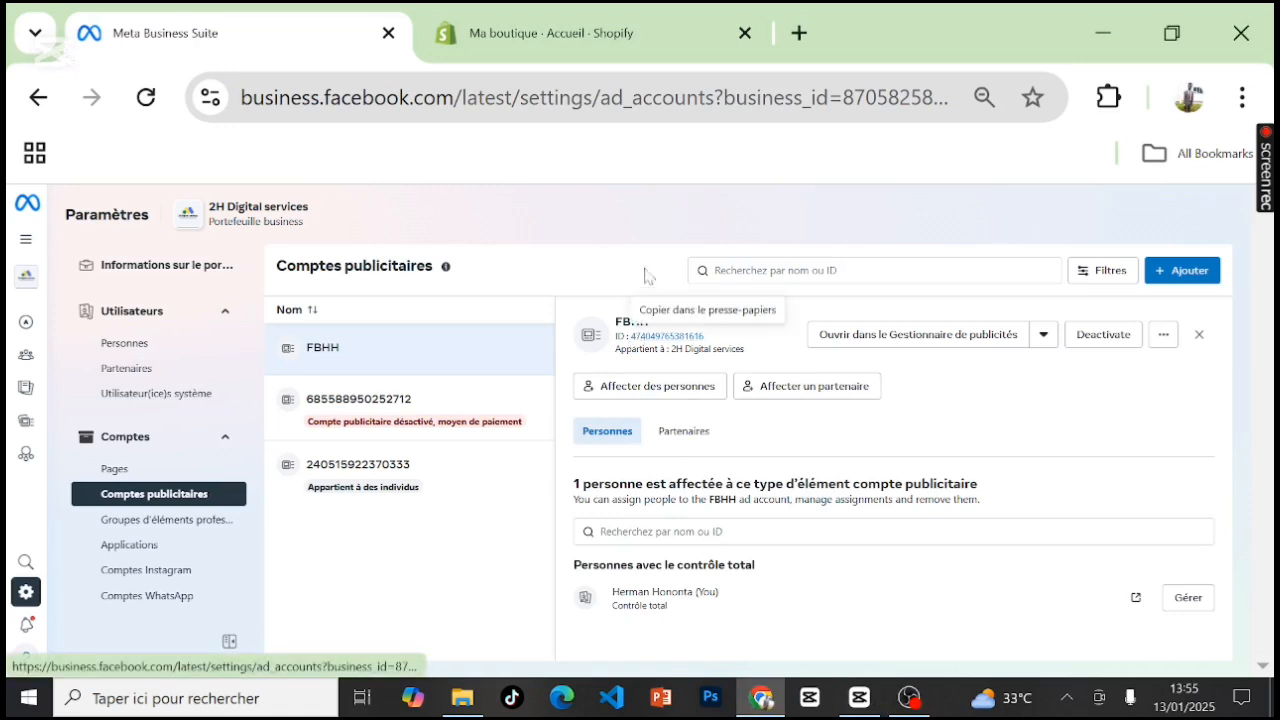
# Step: Assign all listed people to the FBHH ad account with full control through "Gérer les comptes publicitaires"
pyautogui.click(651, 388)
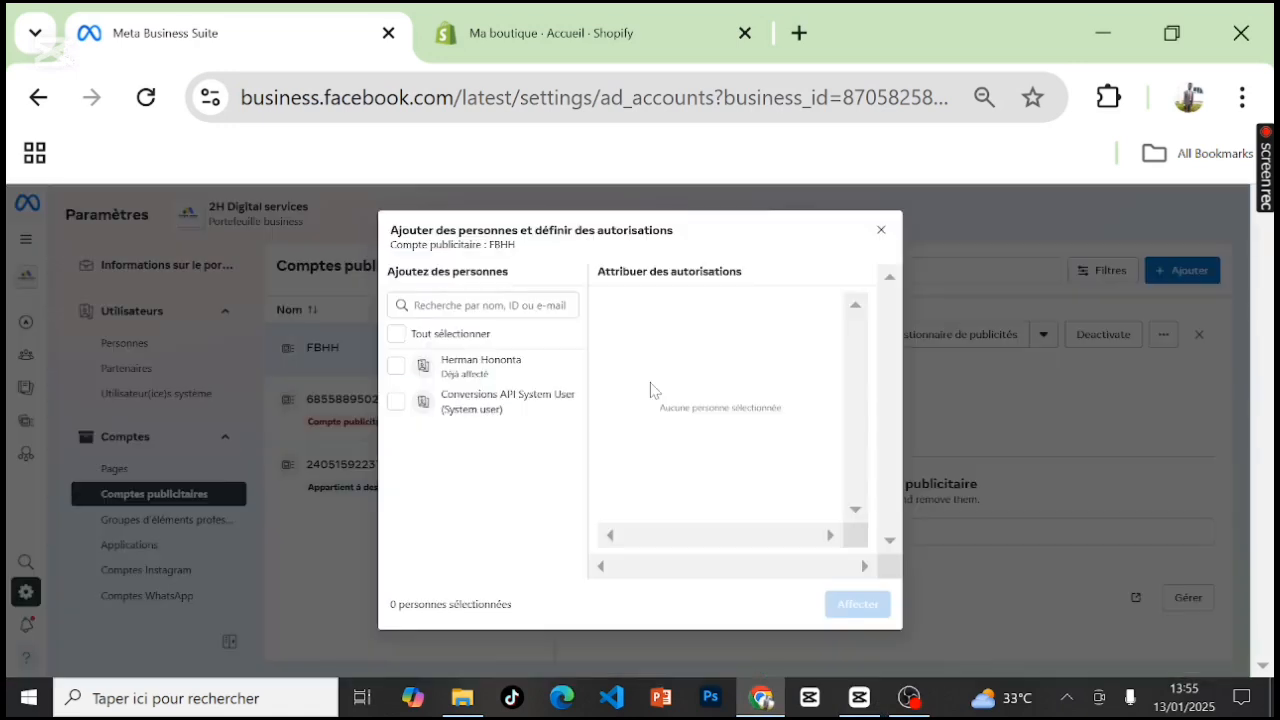
pyautogui.click(401, 338)
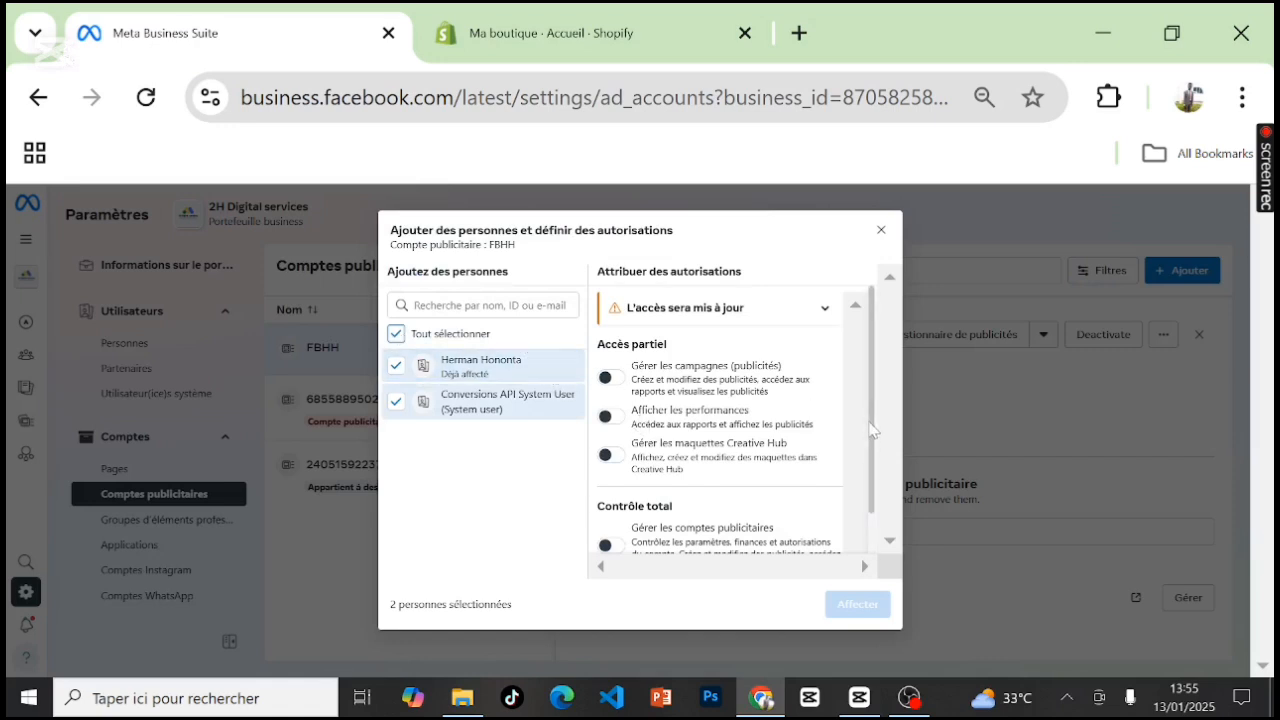
pyautogui.scroll(-1, 873, 434)
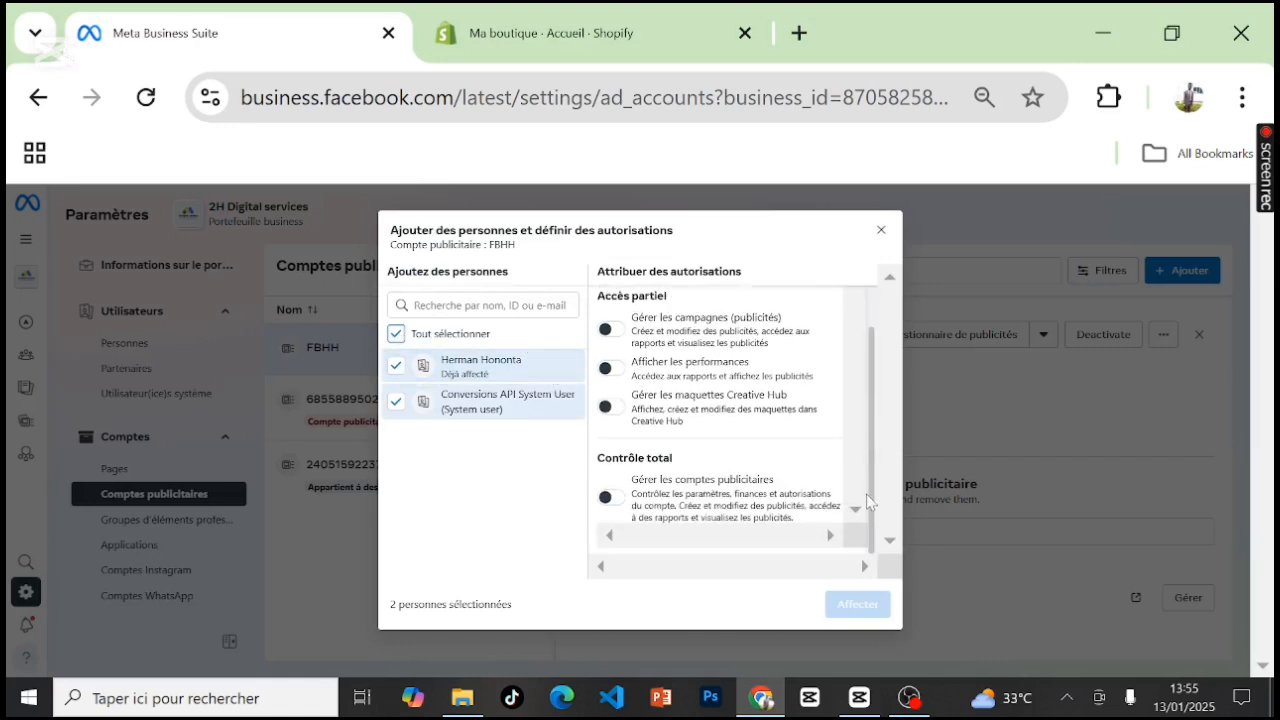
pyautogui.click(610, 498)
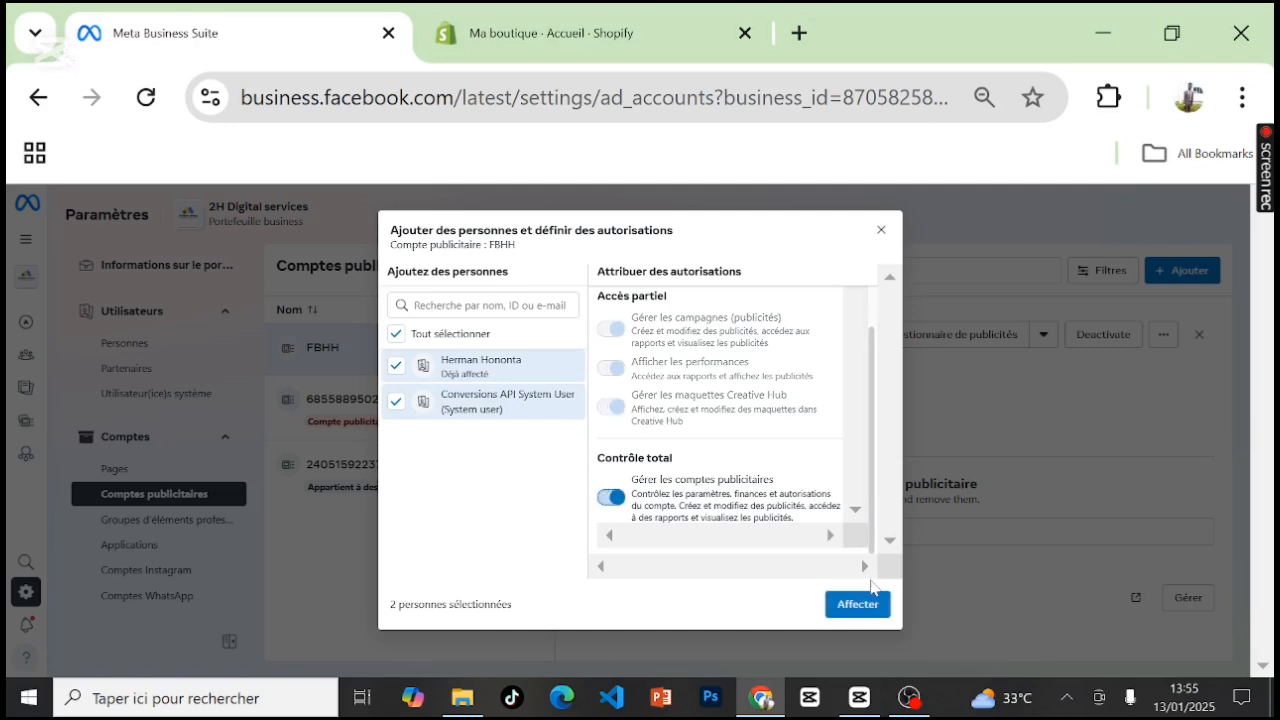
pyautogui.click(857, 603)
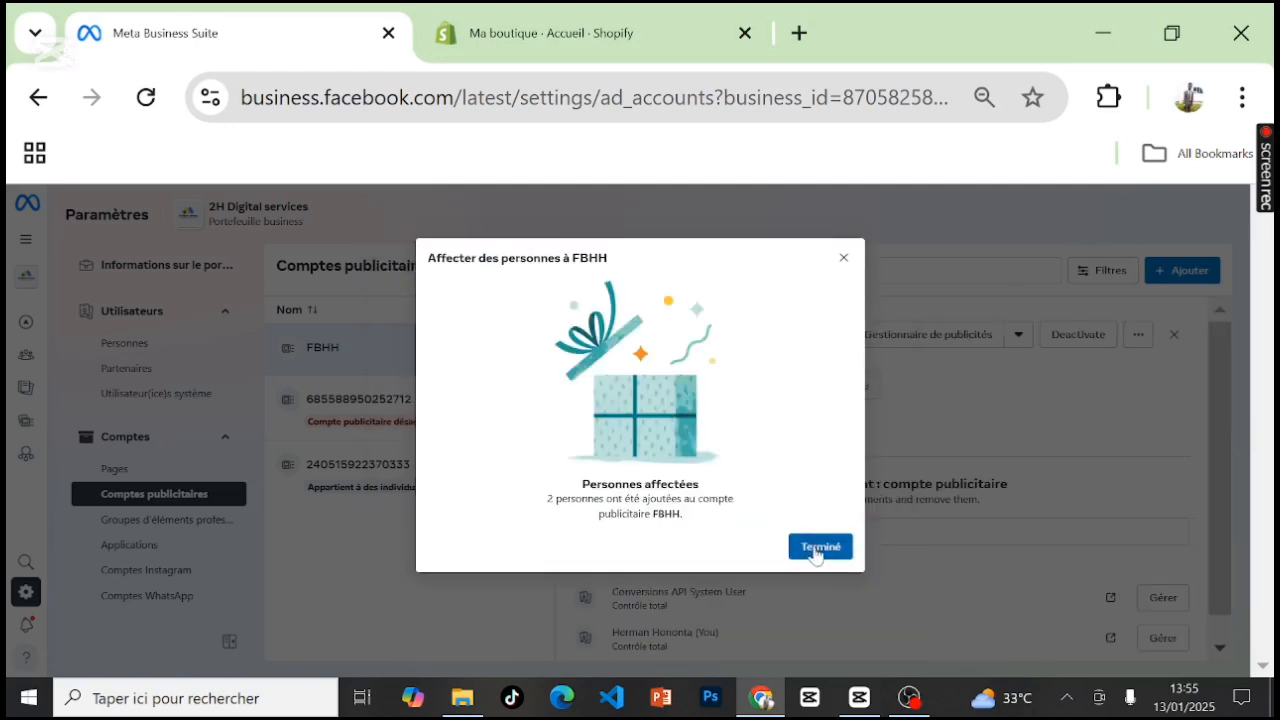
pyautogui.click(816, 550)
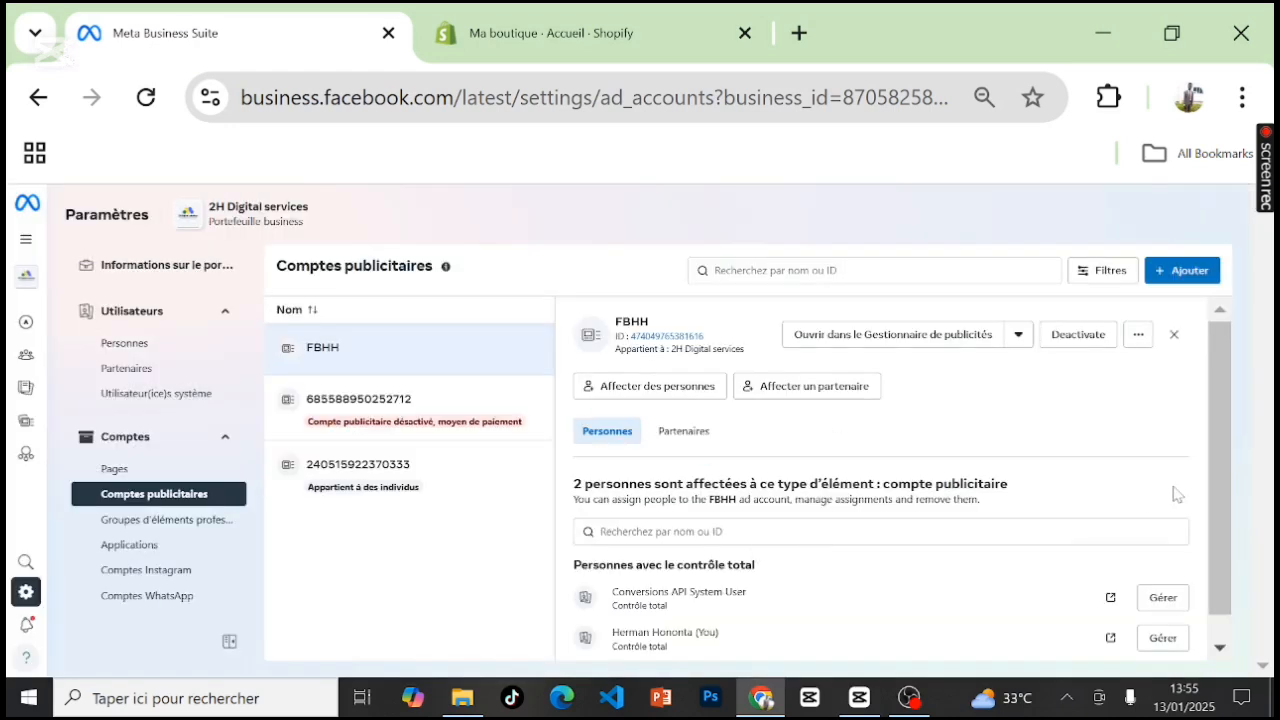
# Step: Examine the people and partners assigned to the FBHH ad account
pyautogui.scroll(-2, 1216, 485)
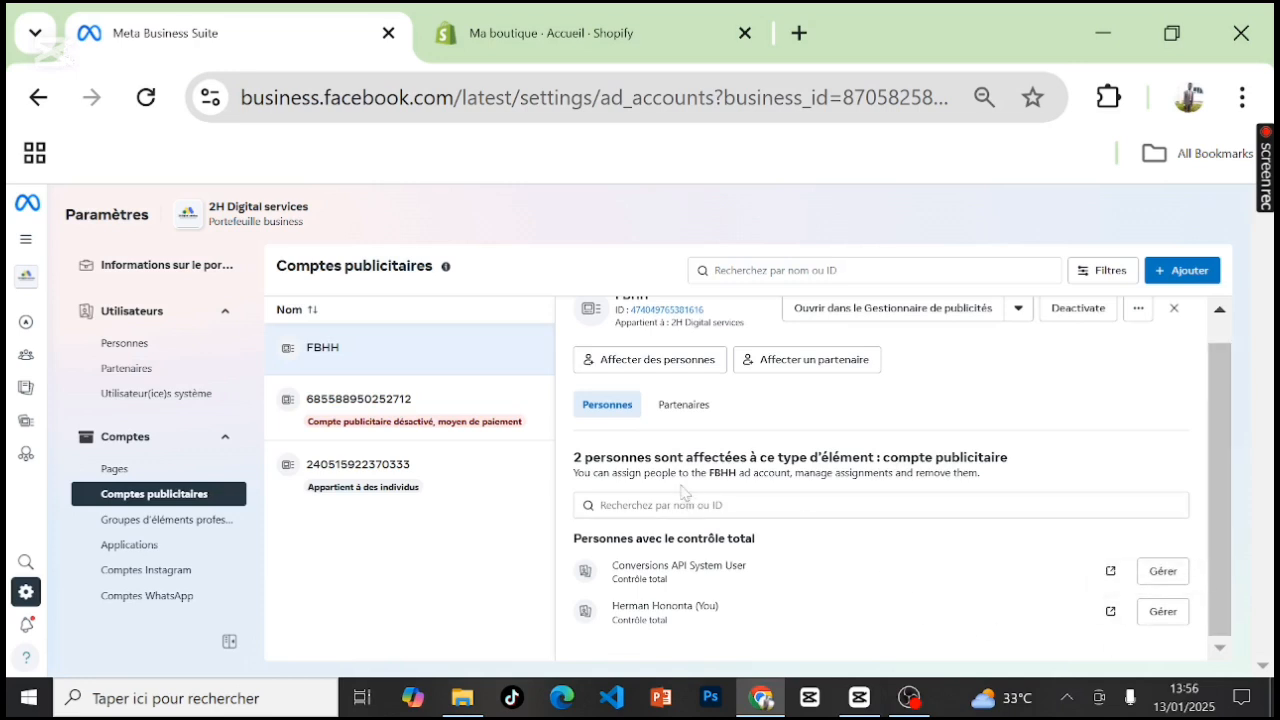
pyautogui.click(687, 410)
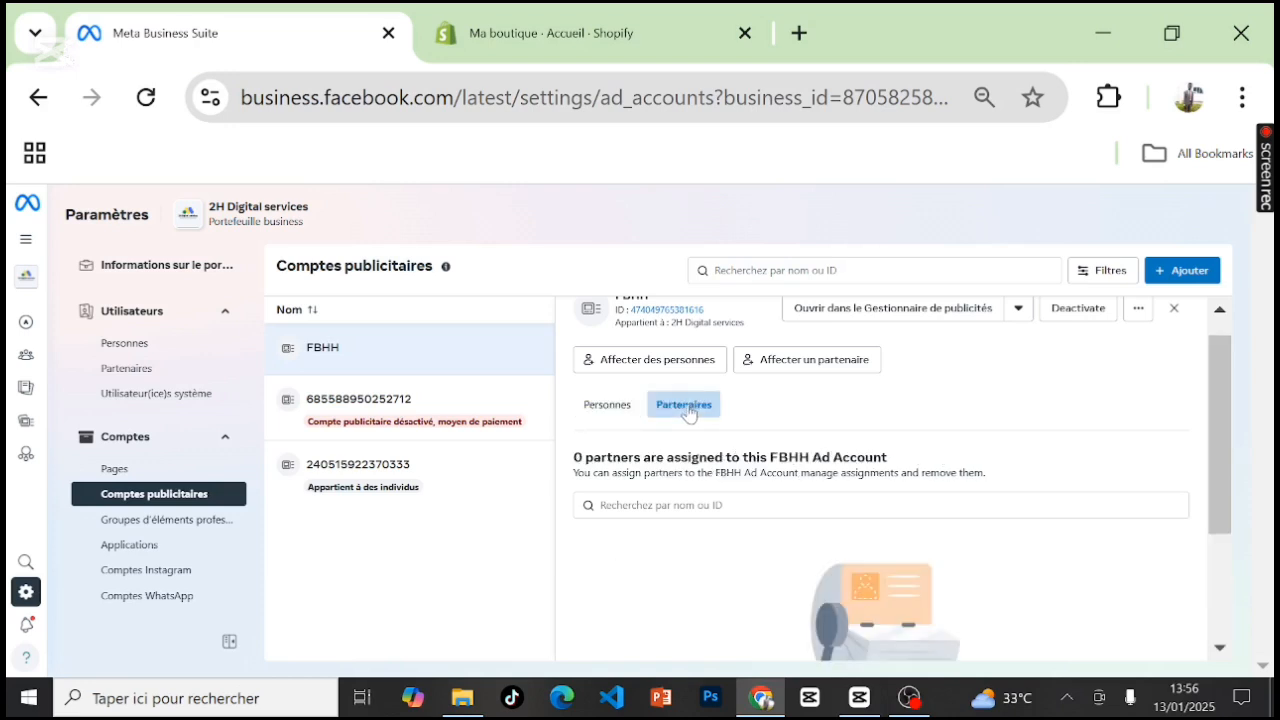
pyautogui.click(612, 410)
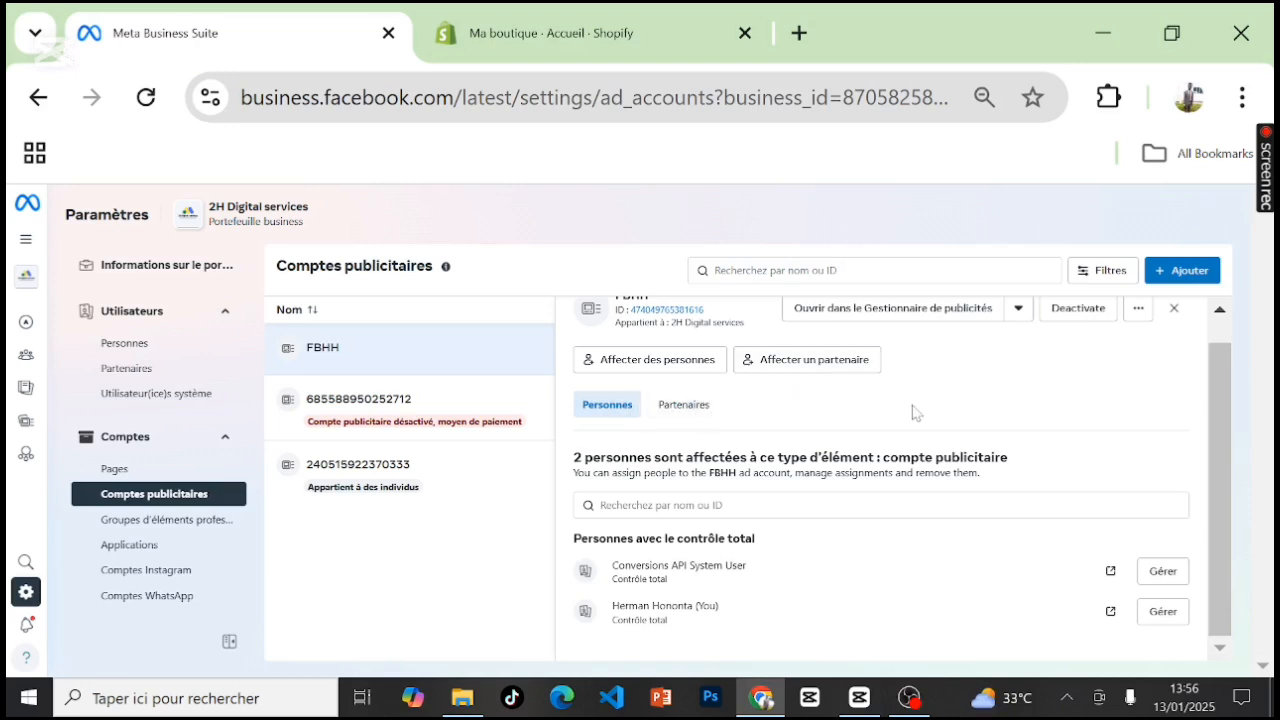
pyautogui.scroll(1, 1217, 454)
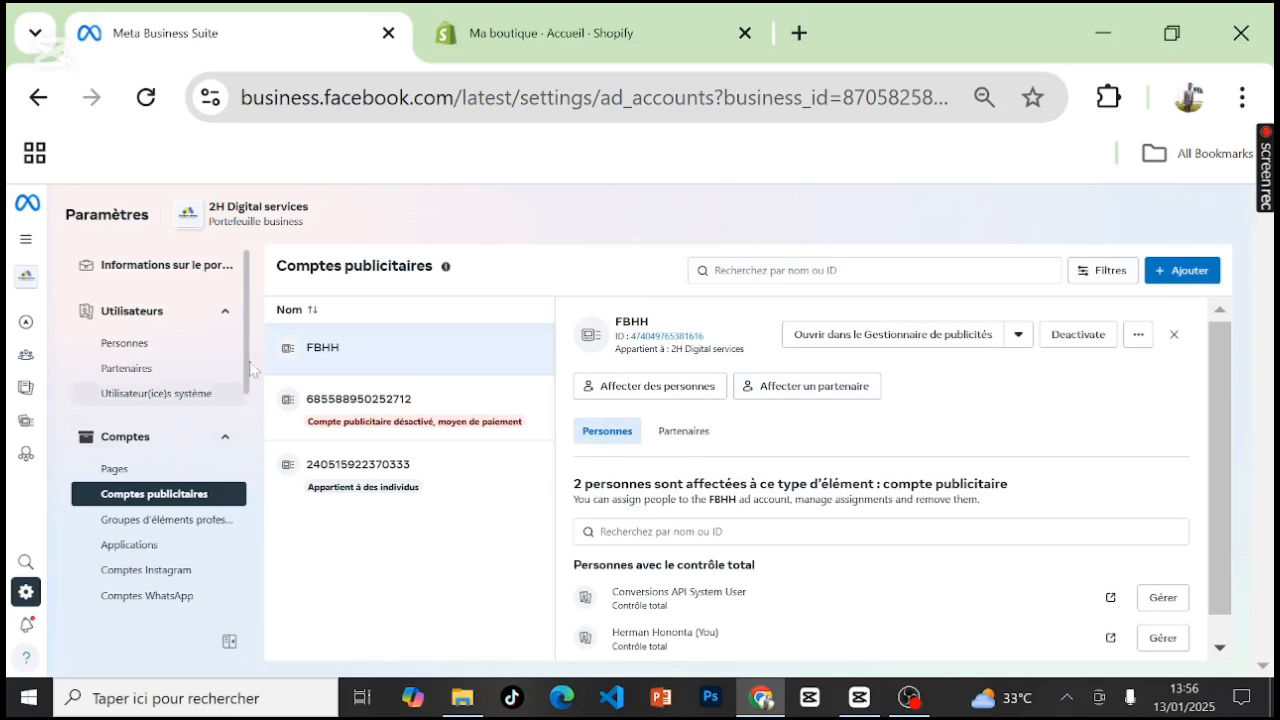
# Step: Open the "Ensembles de données" section under the data sources of the business settings
pyautogui.scroll(-2, 248, 368)
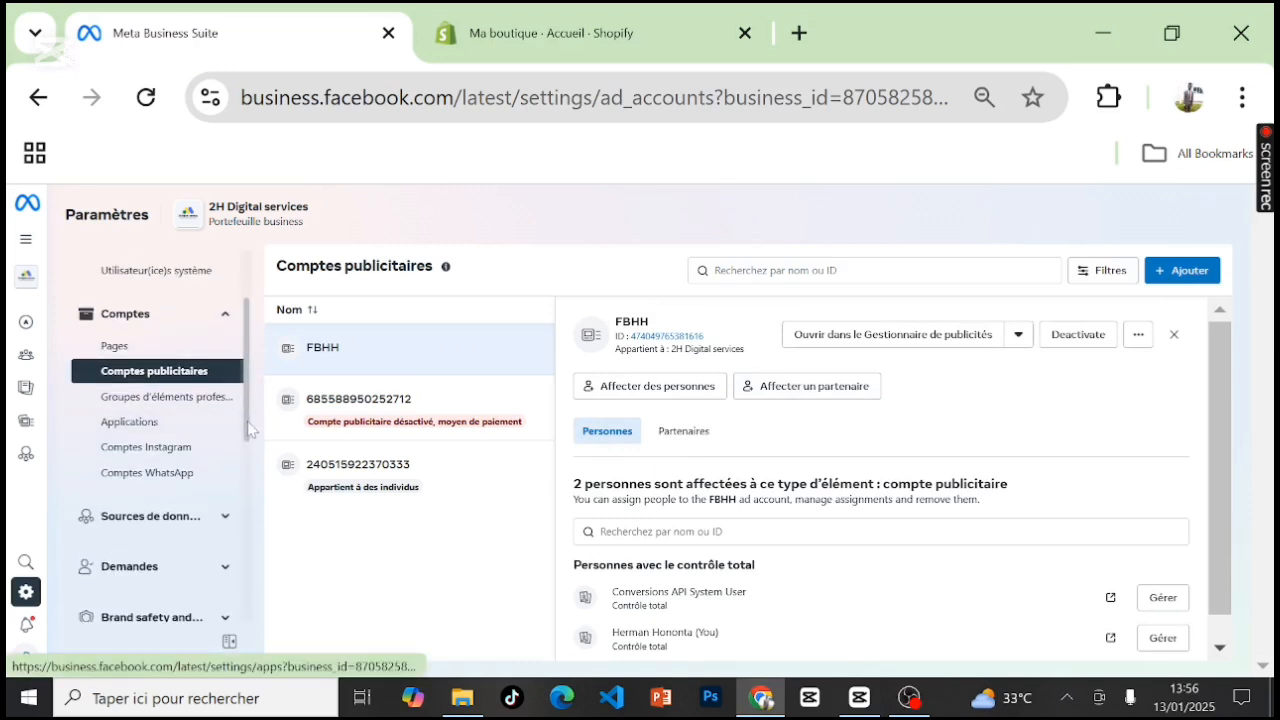
pyautogui.scroll(-1, 250, 443)
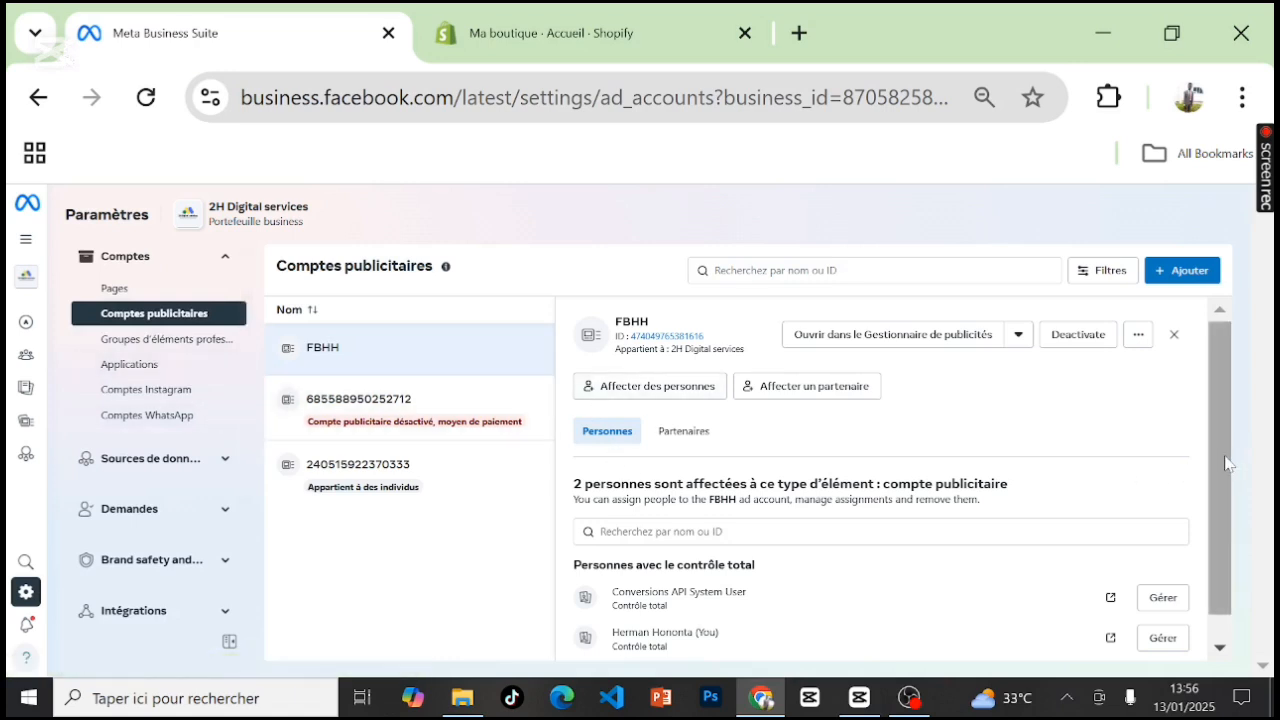
pyautogui.scroll(-1, 1226, 455)
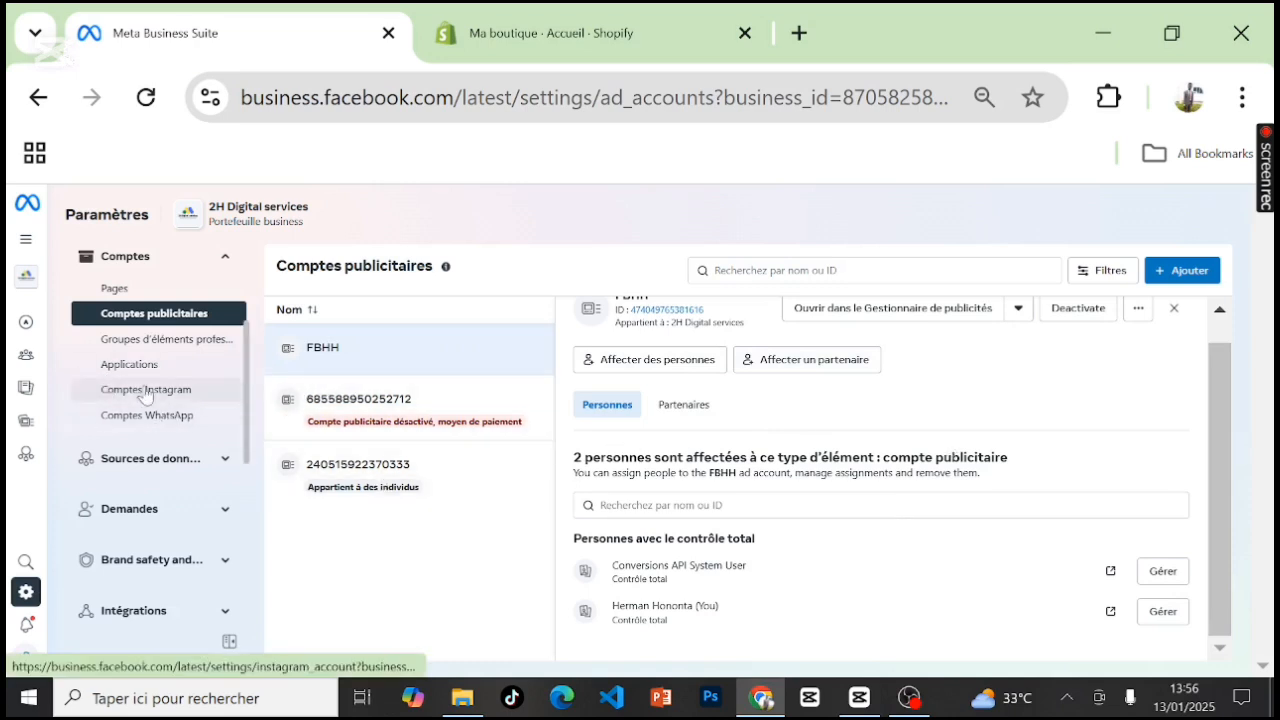
pyautogui.click(229, 462)
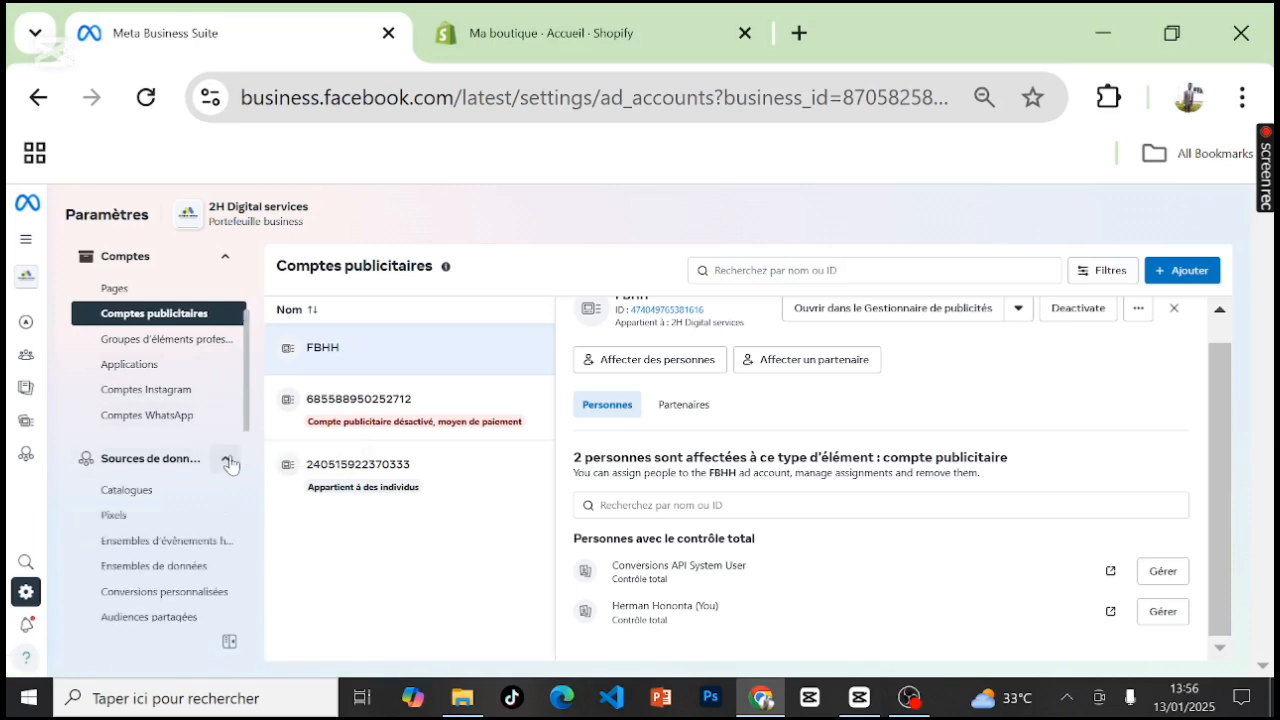
pyautogui.click(185, 572)
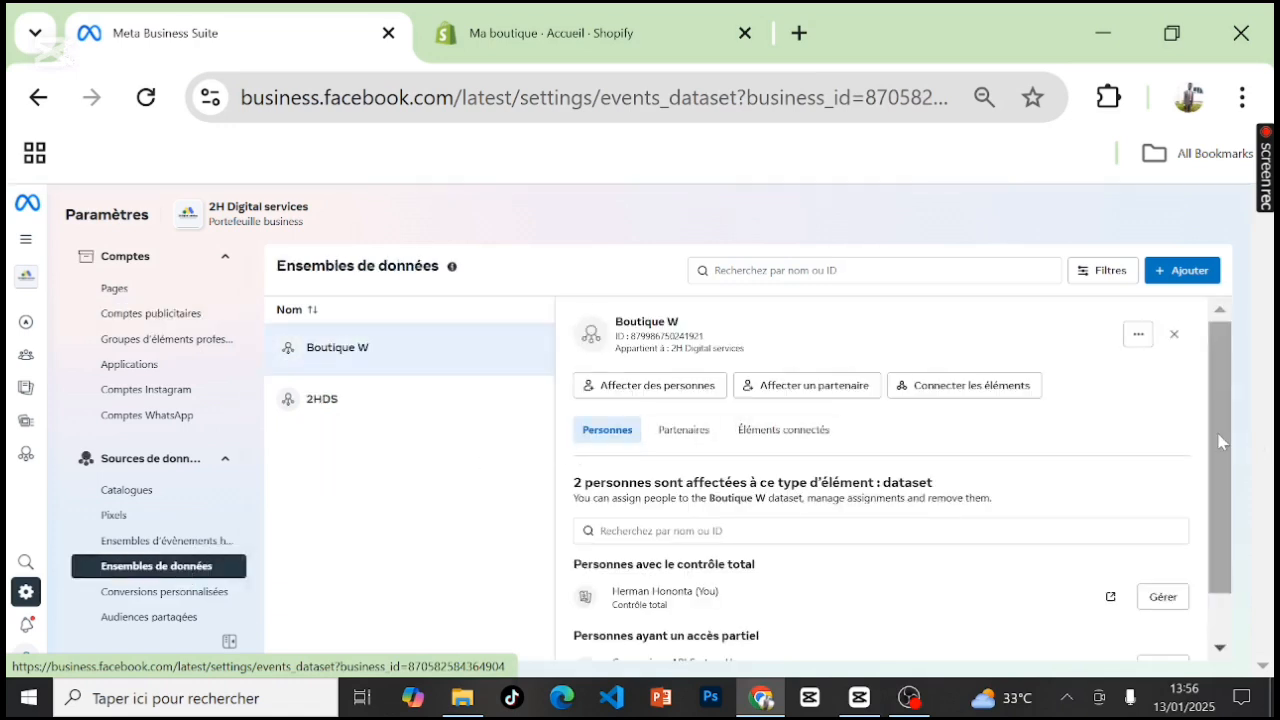
pyautogui.moveTo(1220, 442)
pyautogui.mouseDown()
pyautogui.moveTo(1220, 498)
pyautogui.moveTo(1200, 442)
pyautogui.mouseUp()
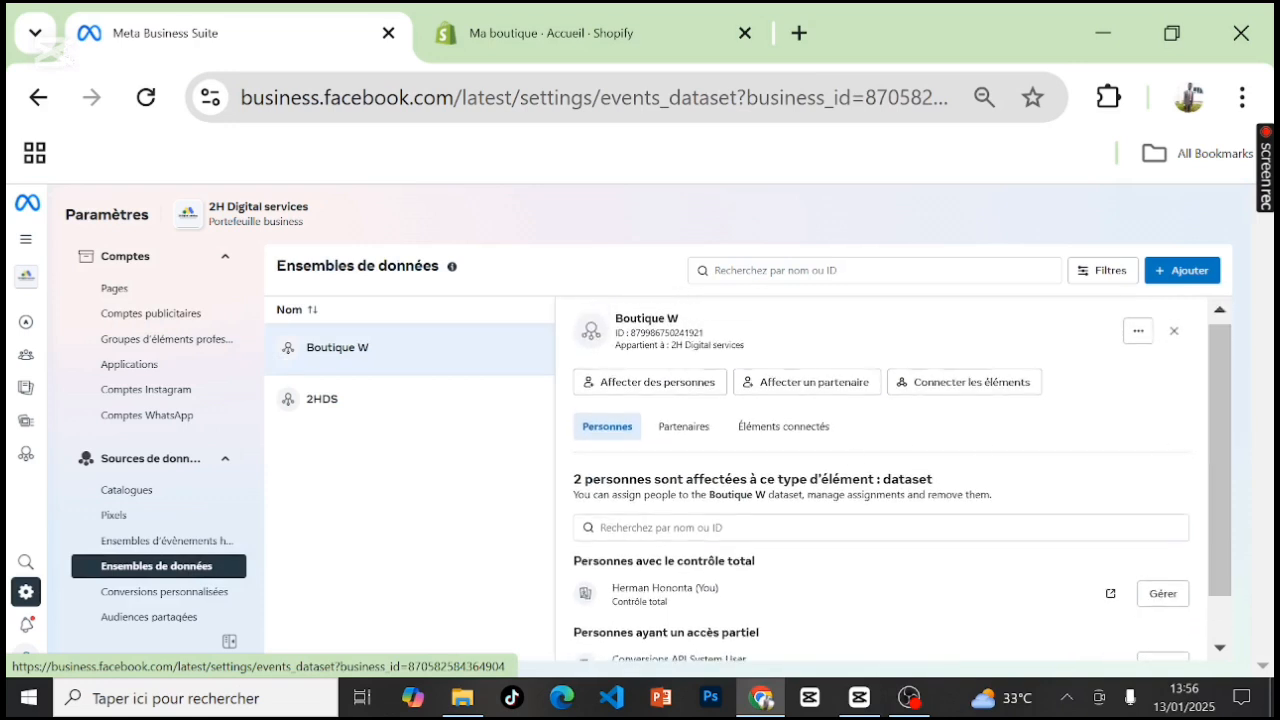
# Step: Create a new dataset named "2H Ecom Afrique pixel", keeping the Conversions API gateway trial request enabled
pyautogui.click(1182, 272)
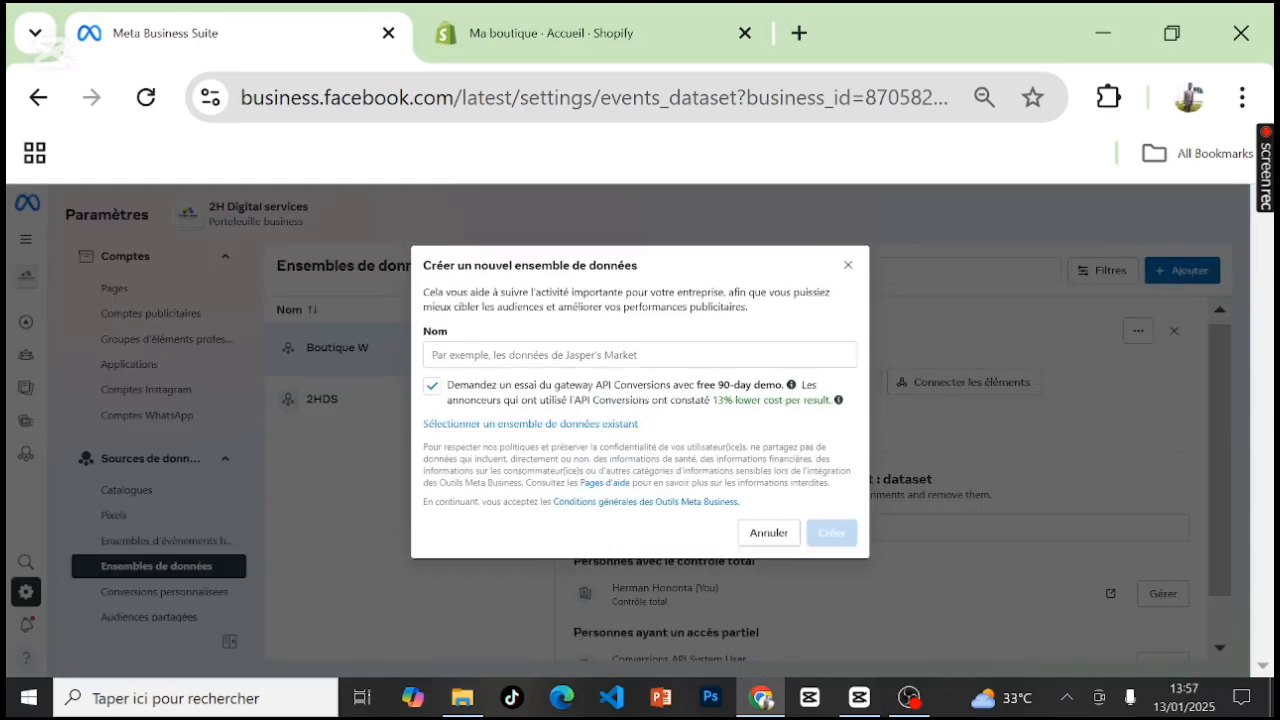
pyautogui.click(610, 355)
pyautogui.write('2H Ecom Afrique')
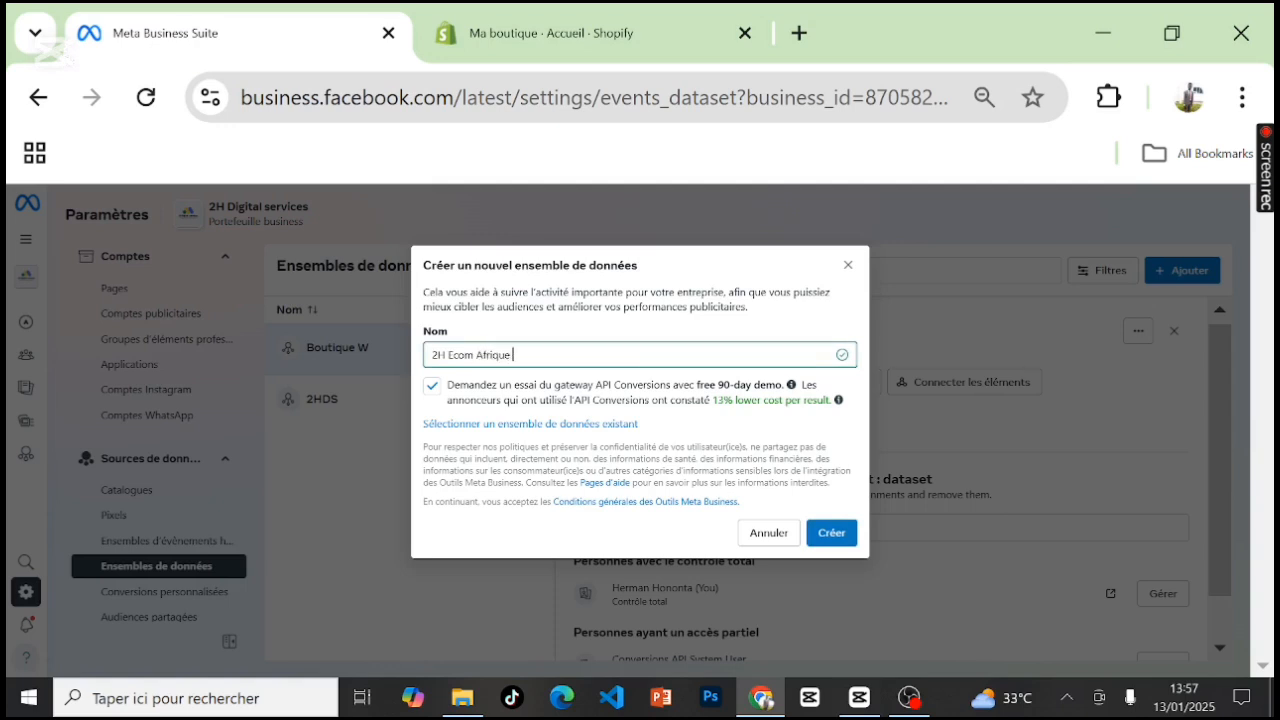
pyautogui.write('pixel')
pyautogui.click(831, 532)
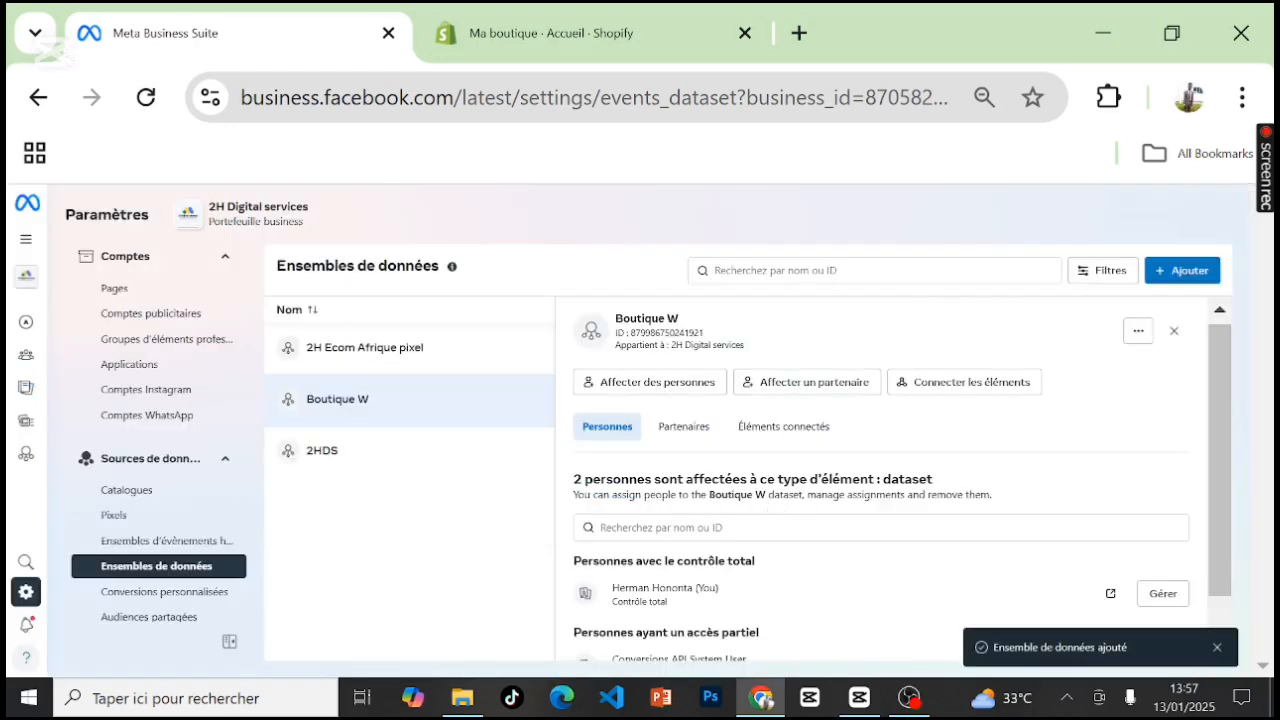
# Step: Assign all listed people to the 2H Ecom Afrique pixel dataset with full control through "Gérer l'ensemble de données d'évènements"
pyautogui.click(402, 366)
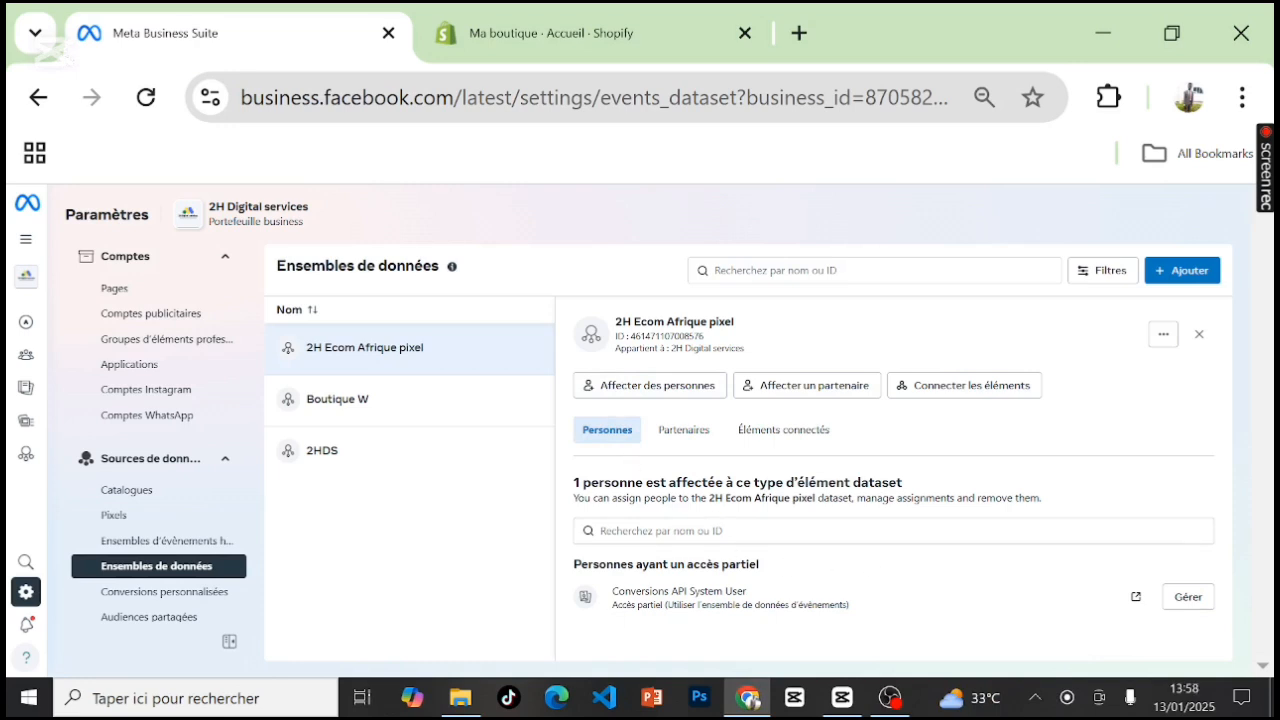
pyautogui.click(659, 391)
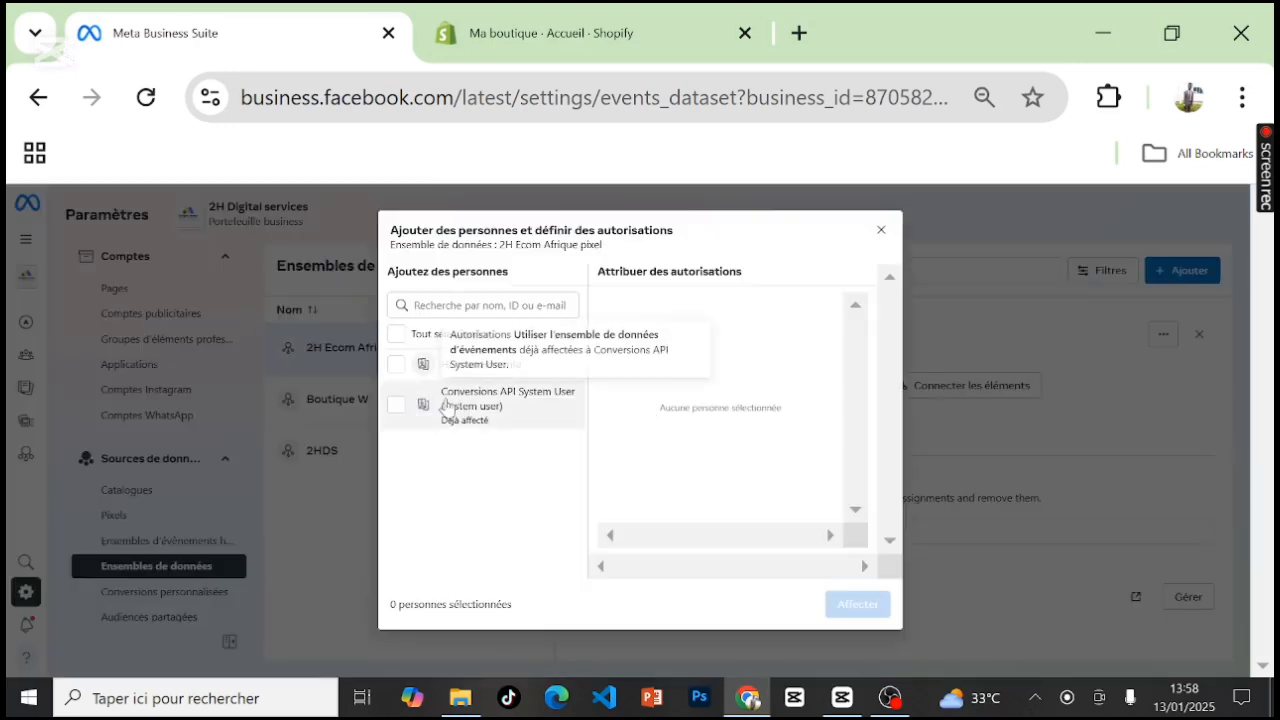
pyautogui.click(395, 335)
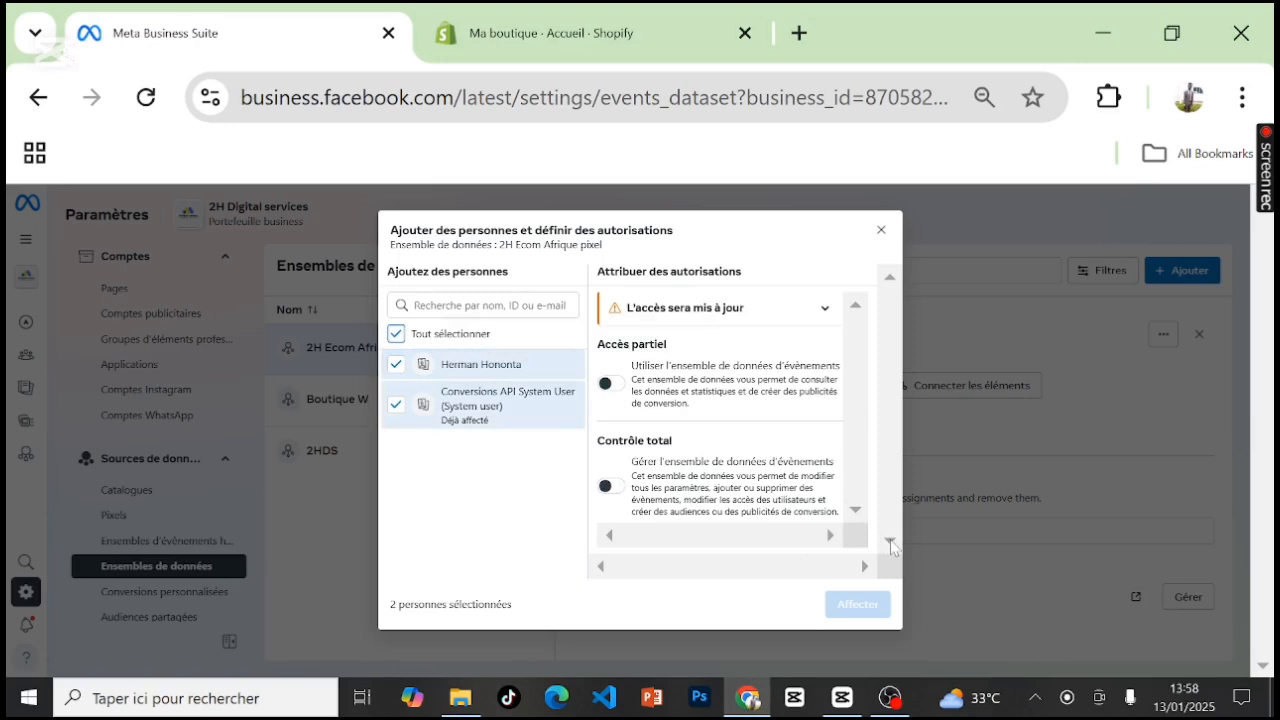
pyautogui.click(608, 487)
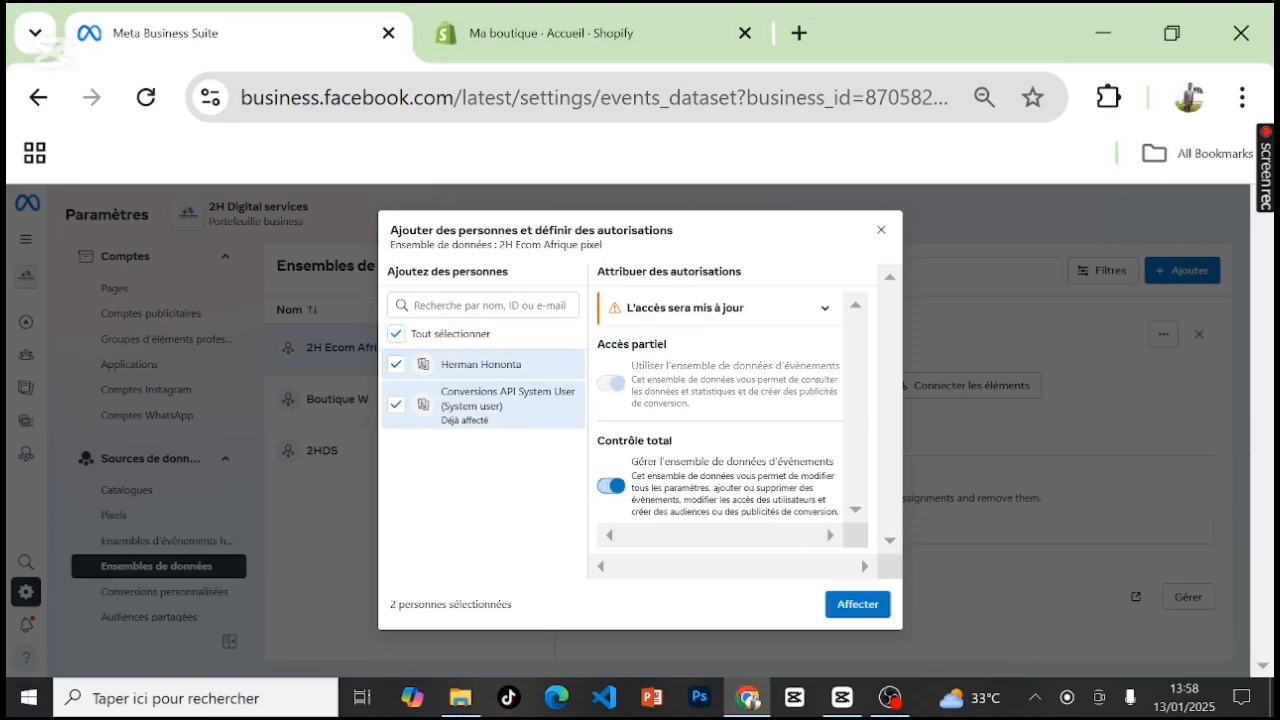
pyautogui.click(845, 610)
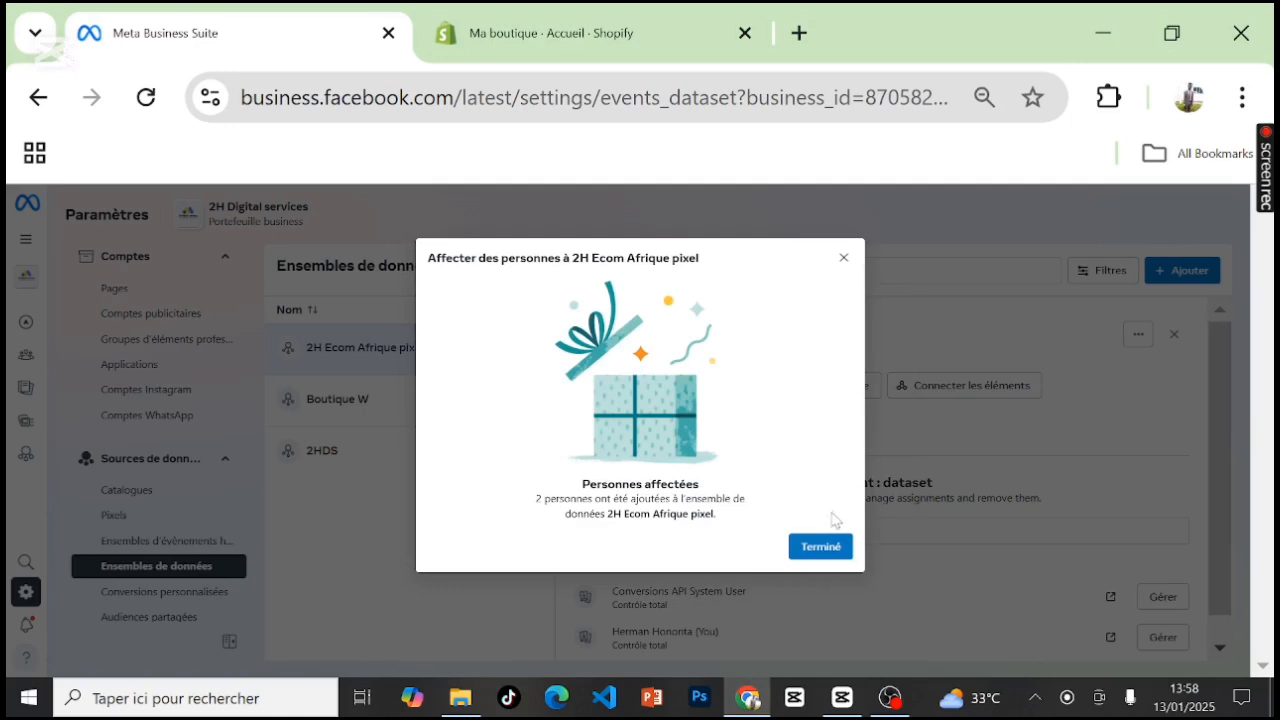
pyautogui.click(822, 548)
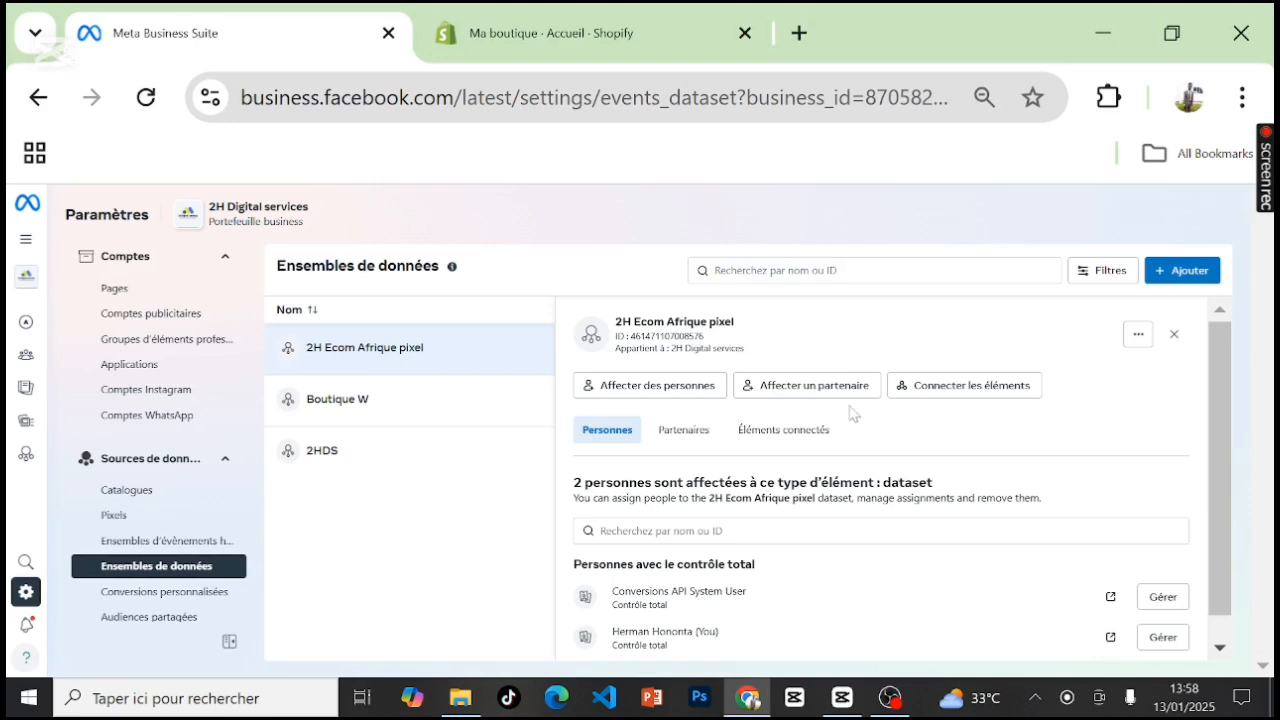
pyautogui.click(957, 388)
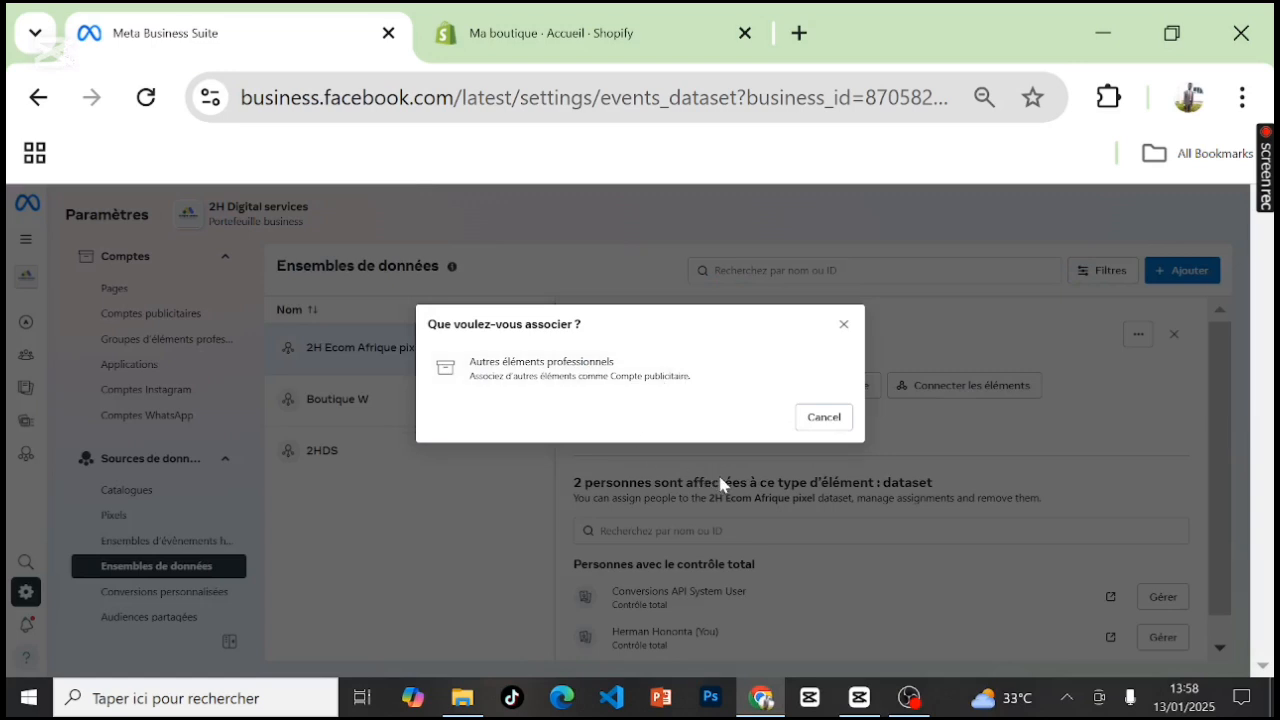
pyautogui.click(813, 420)
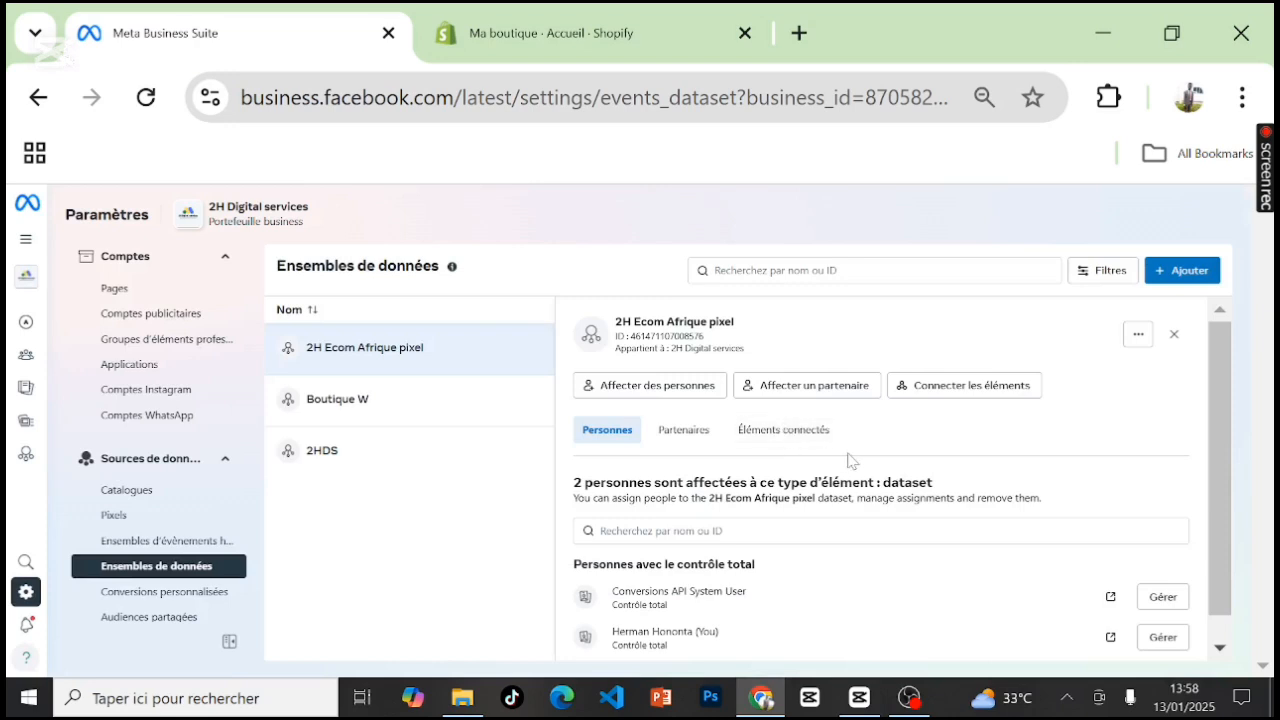
pyautogui.scroll(-1, 1213, 488)
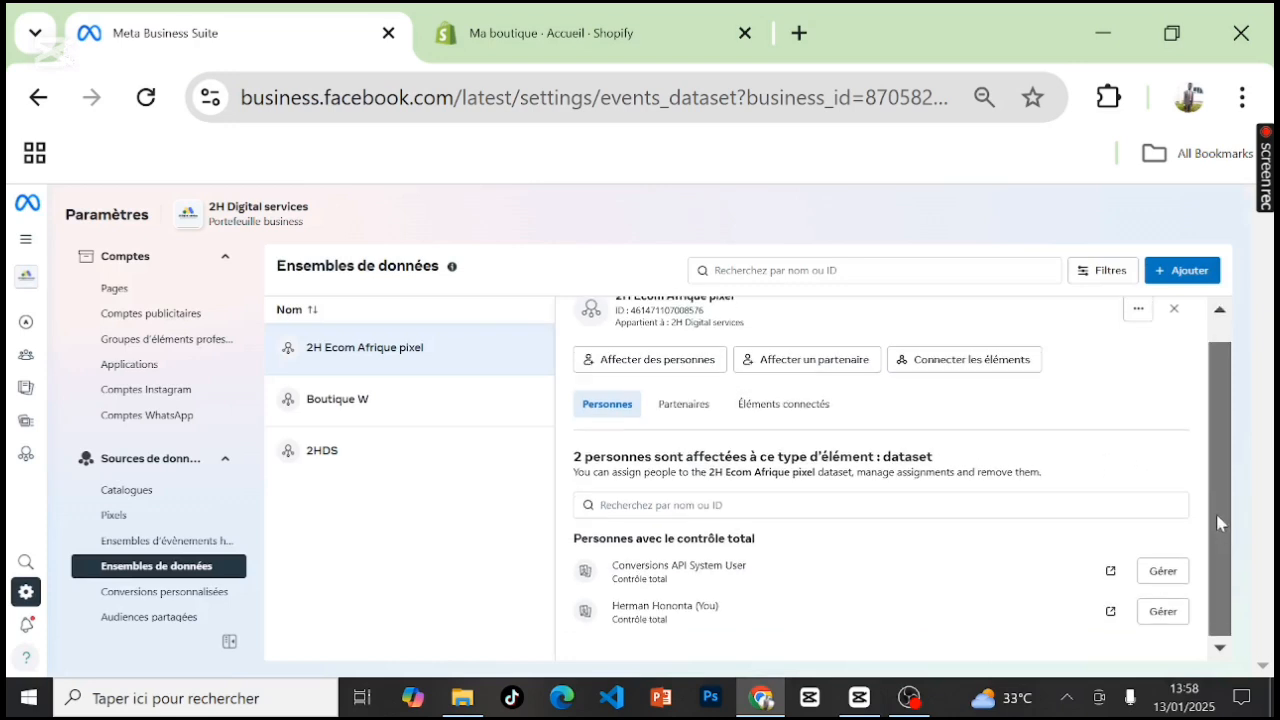
pyautogui.moveTo(1222, 514); pyautogui.dragTo(1215, 505)
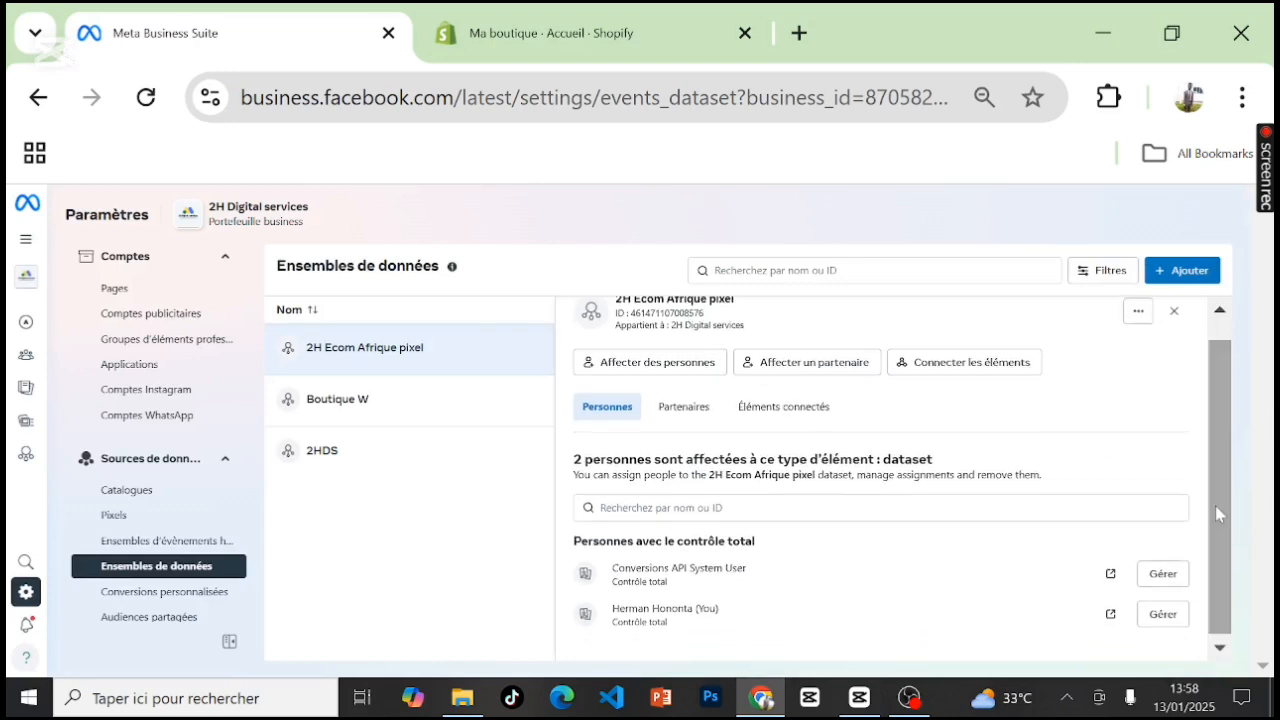
# Step: Connect the FBHH ad account to the 2H Ecom Afrique pixel dataset as a business asset
pyautogui.click(802, 415)
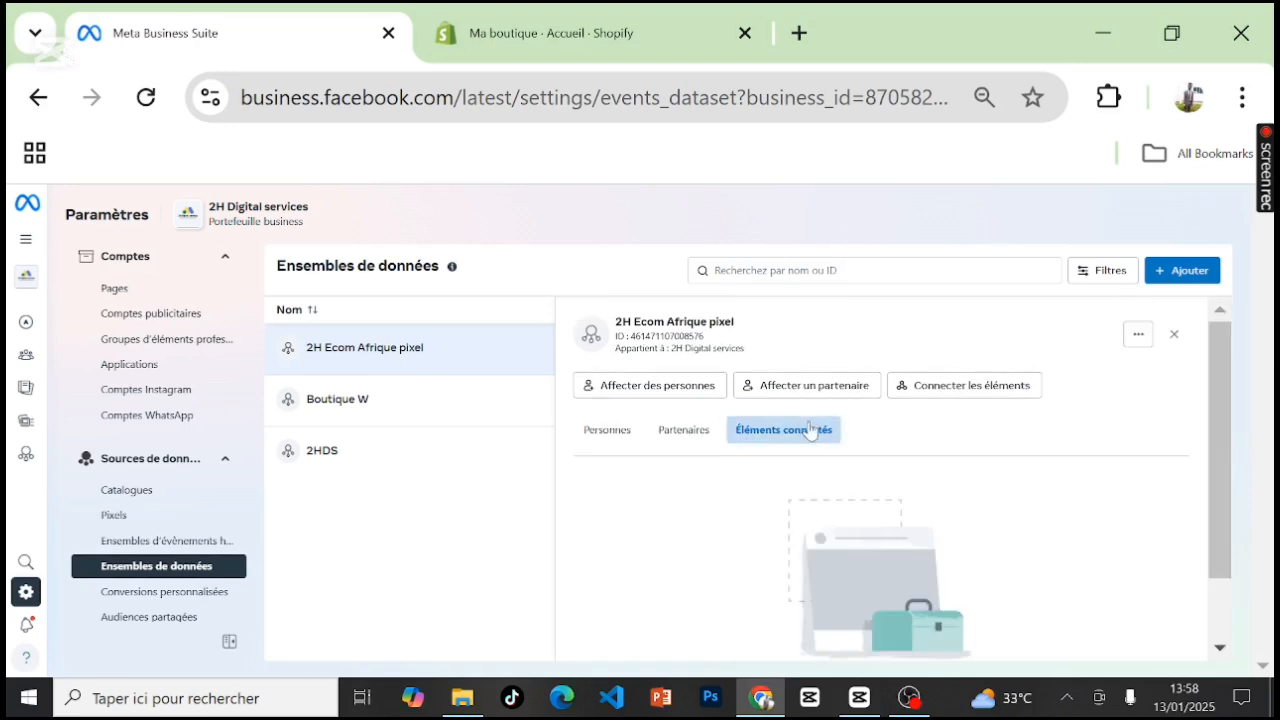
pyautogui.click(931, 393)
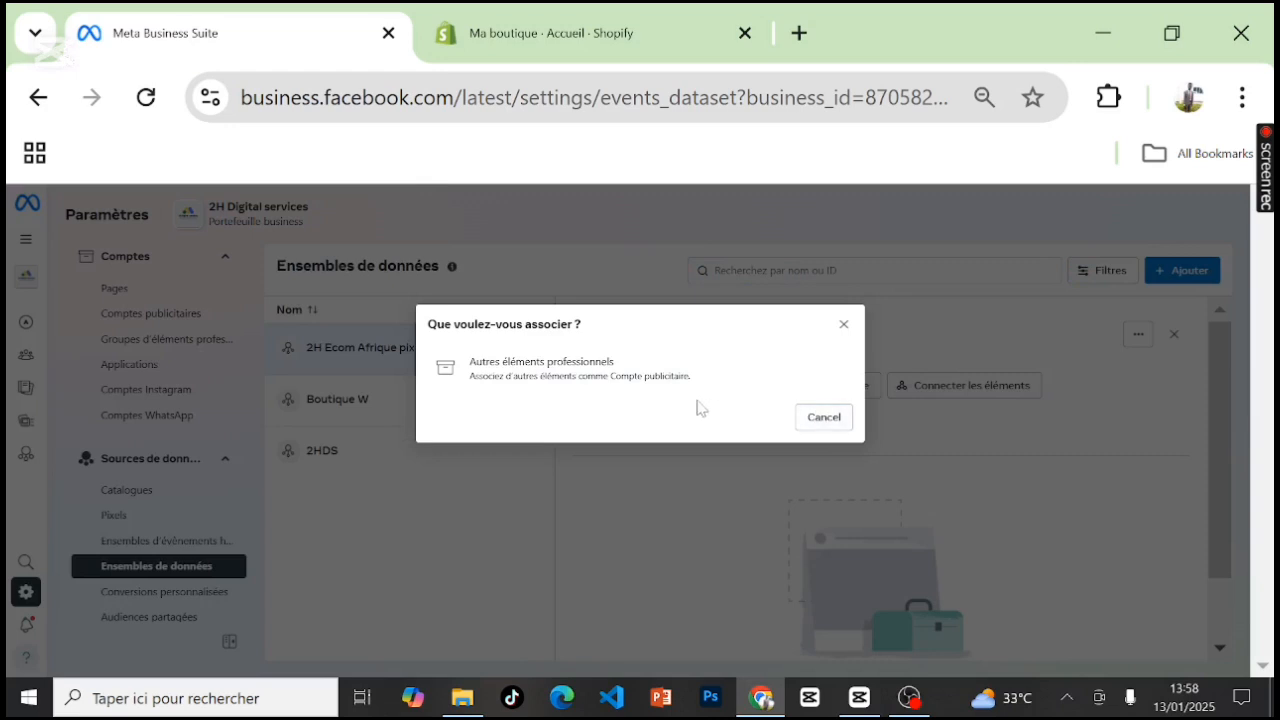
pyautogui.click(562, 396)
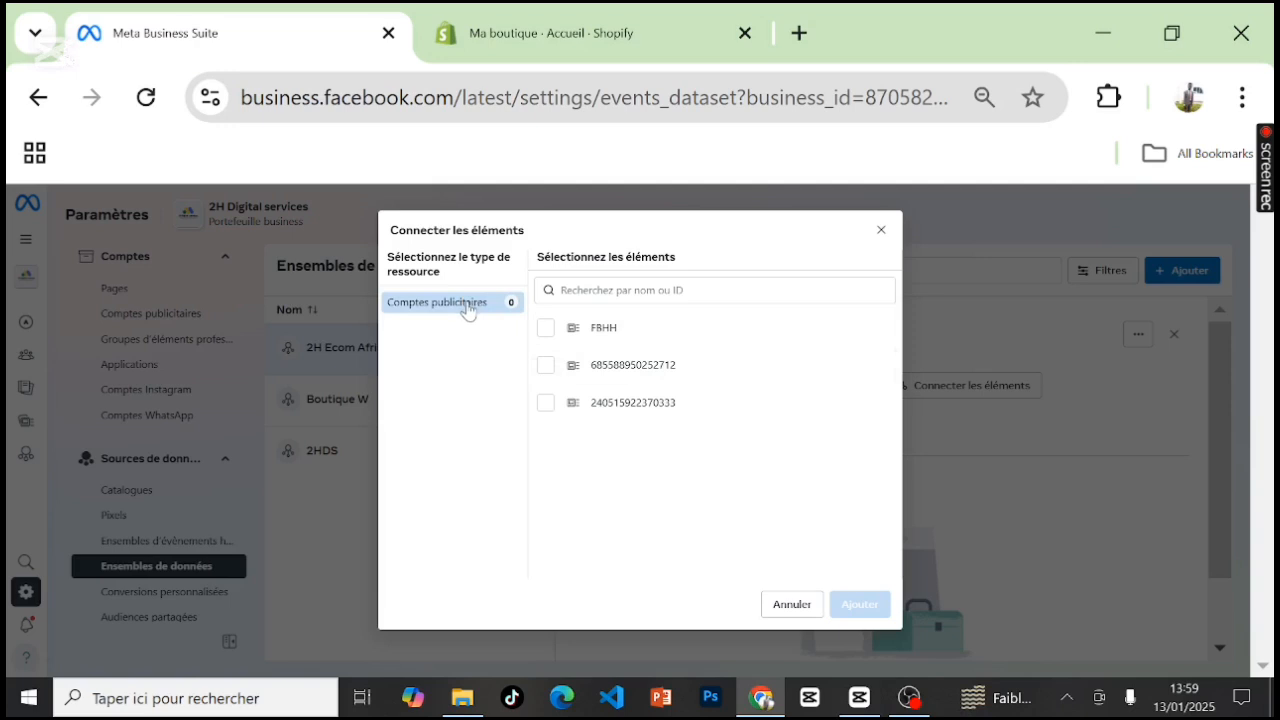
pyautogui.click(543, 333)
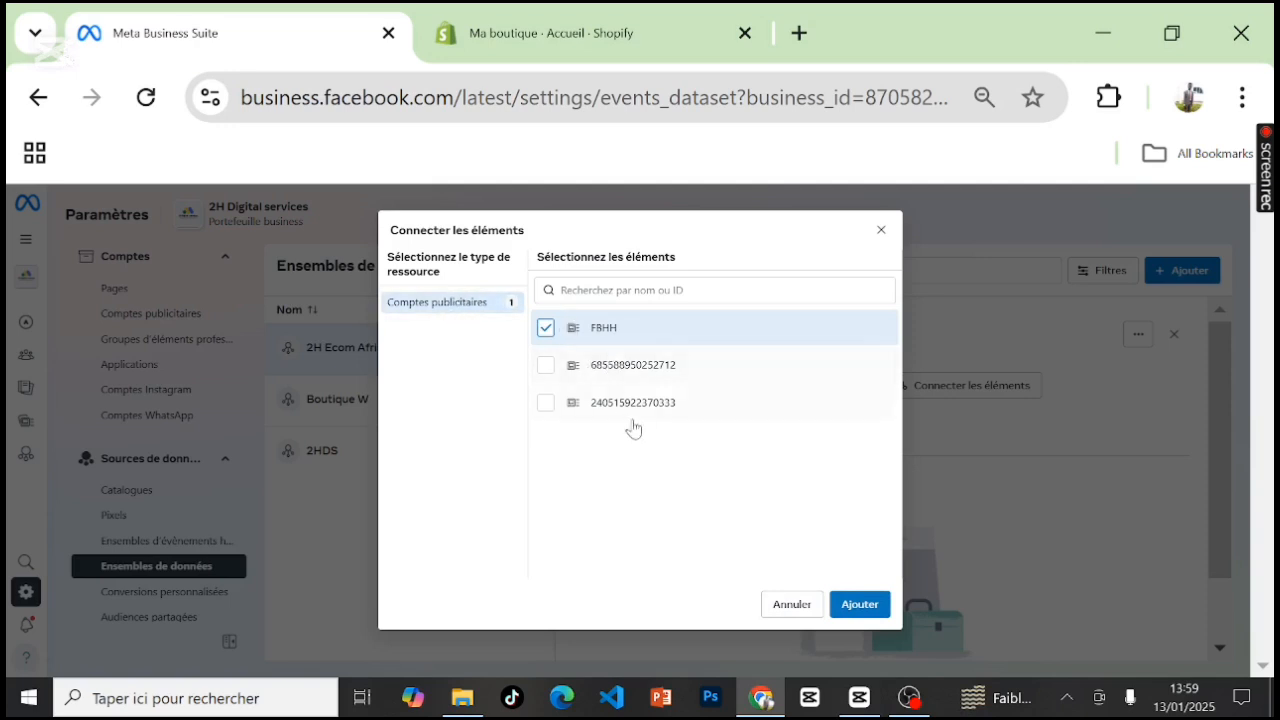
pyautogui.click(856, 605)
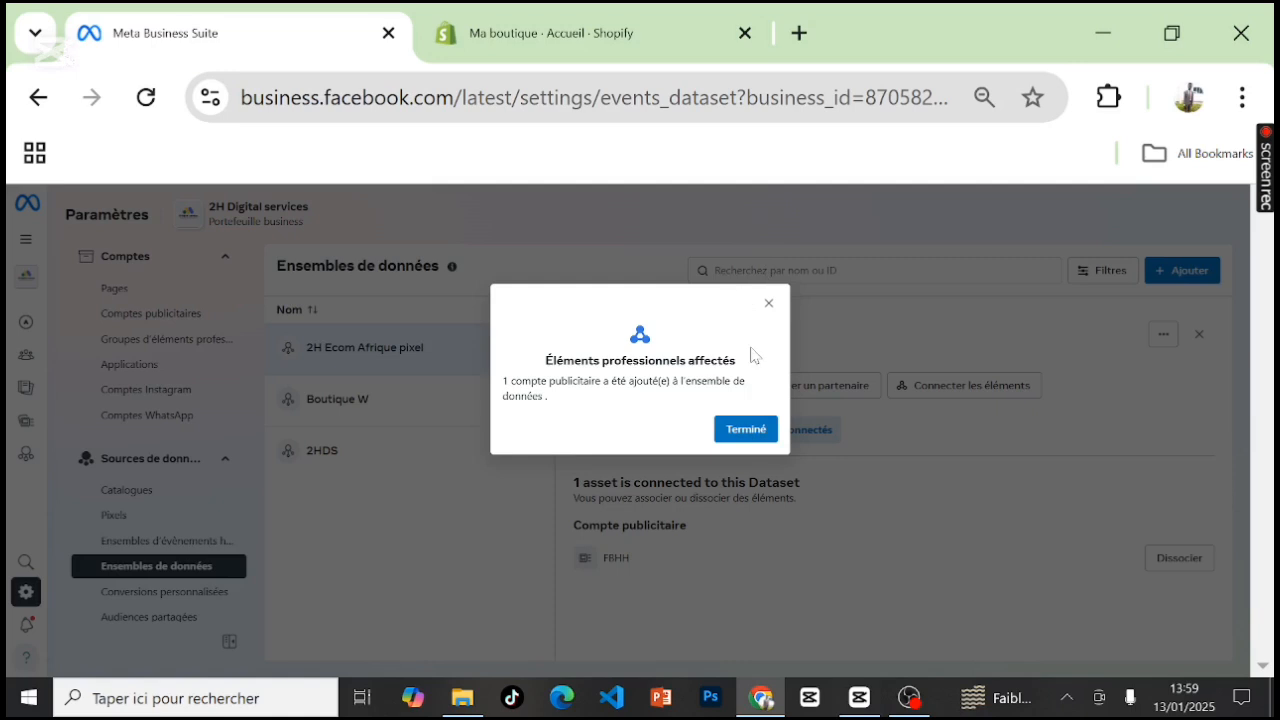
pyautogui.click(728, 432)
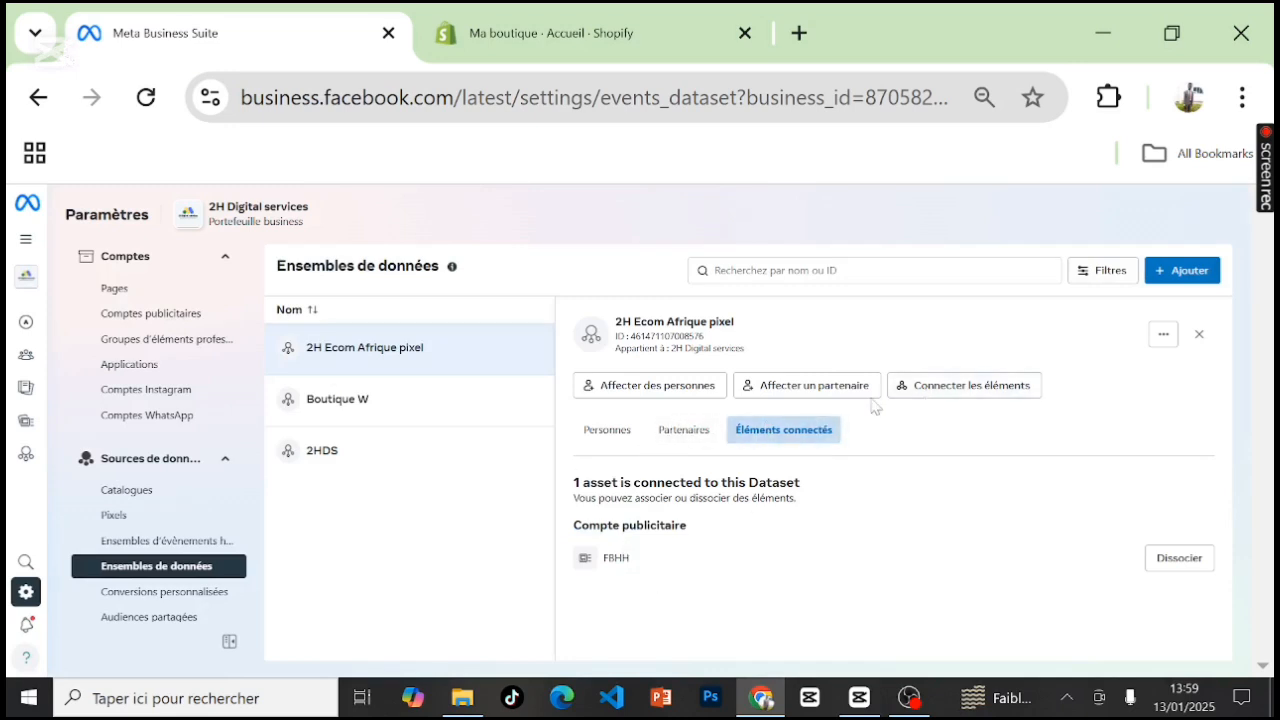
pyautogui.click(925, 387)
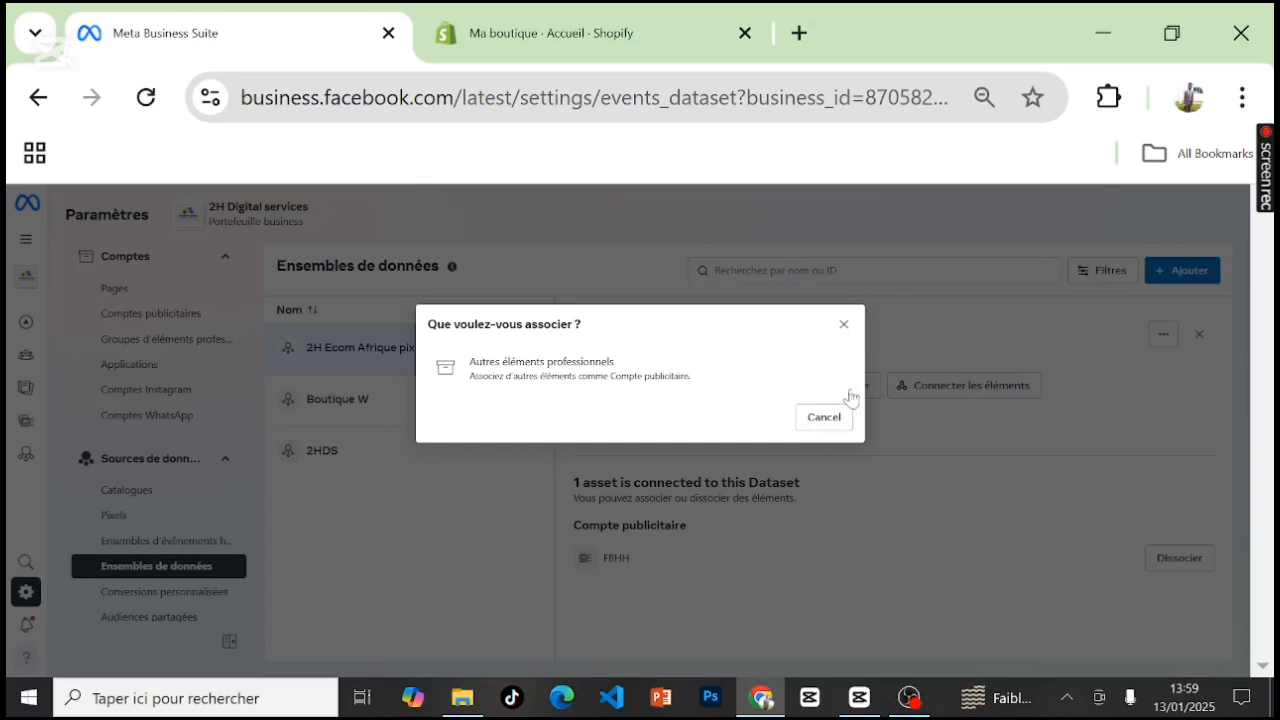
pyautogui.click(844, 327)
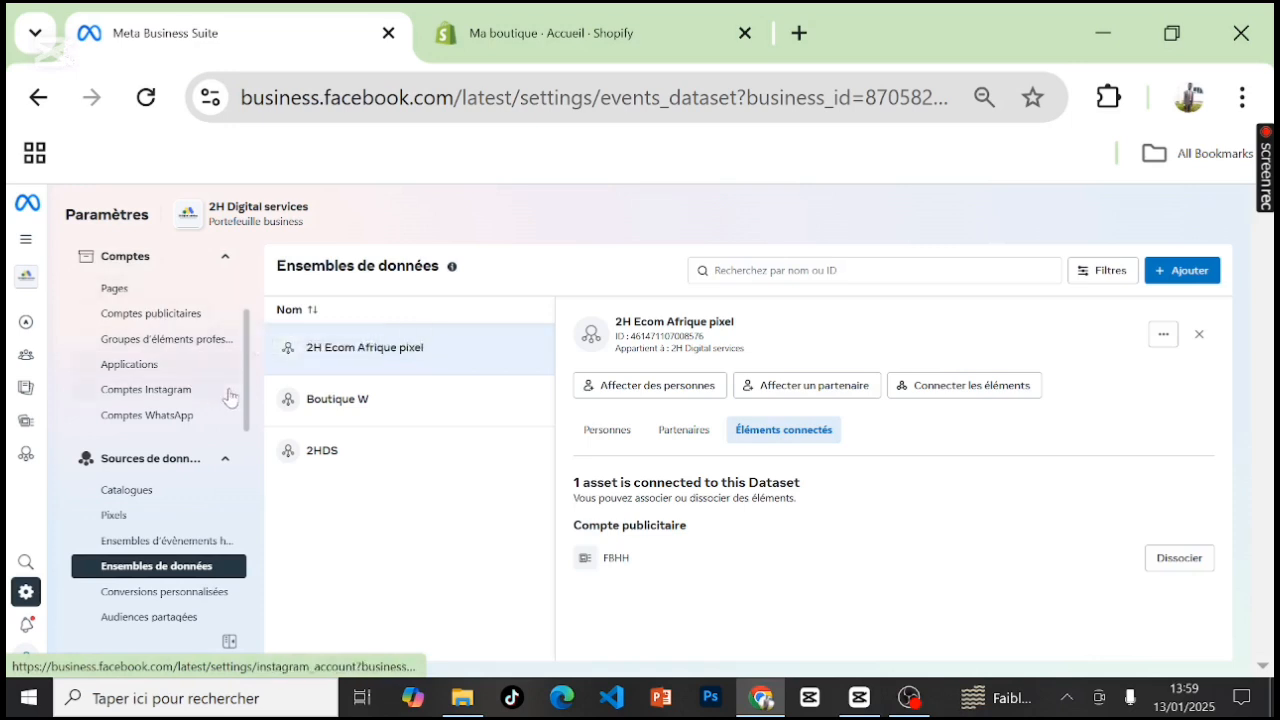
# Step: Start creating a new Facebook Page from the Pages section of the business portfolio's accounts
pyautogui.click(114, 290)
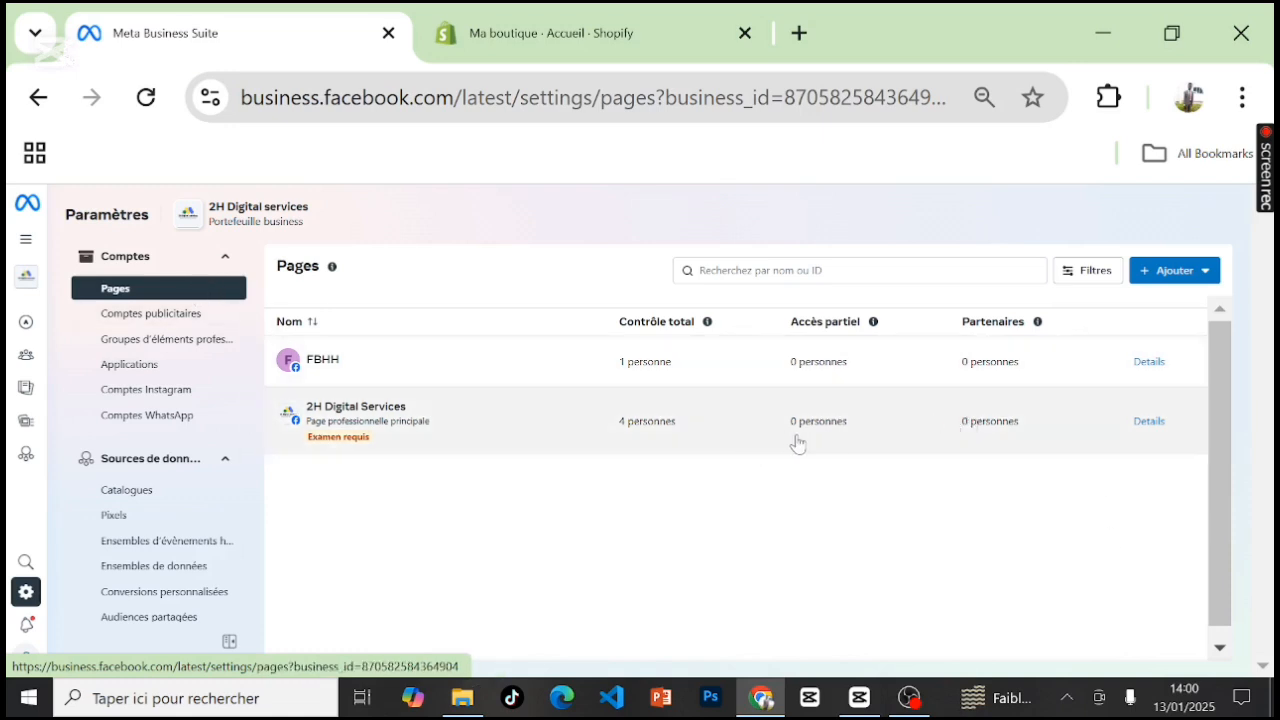
pyautogui.click(1185, 279)
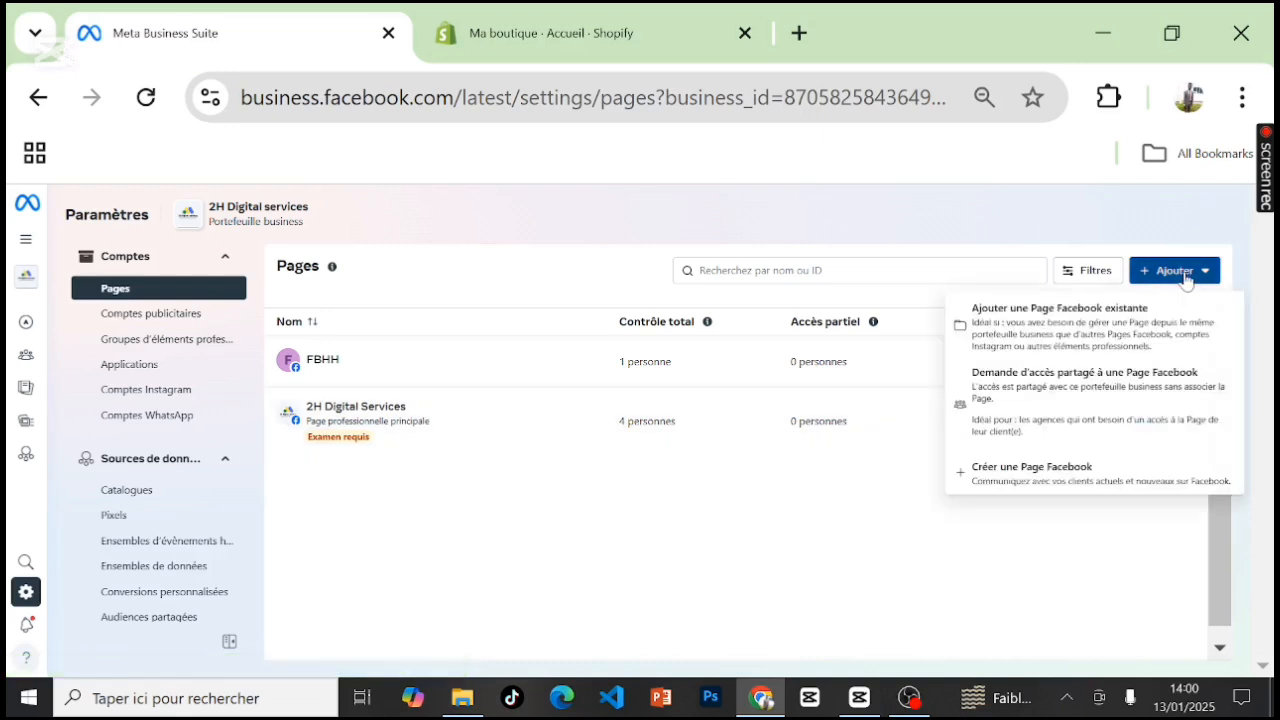
pyautogui.click(1112, 484)
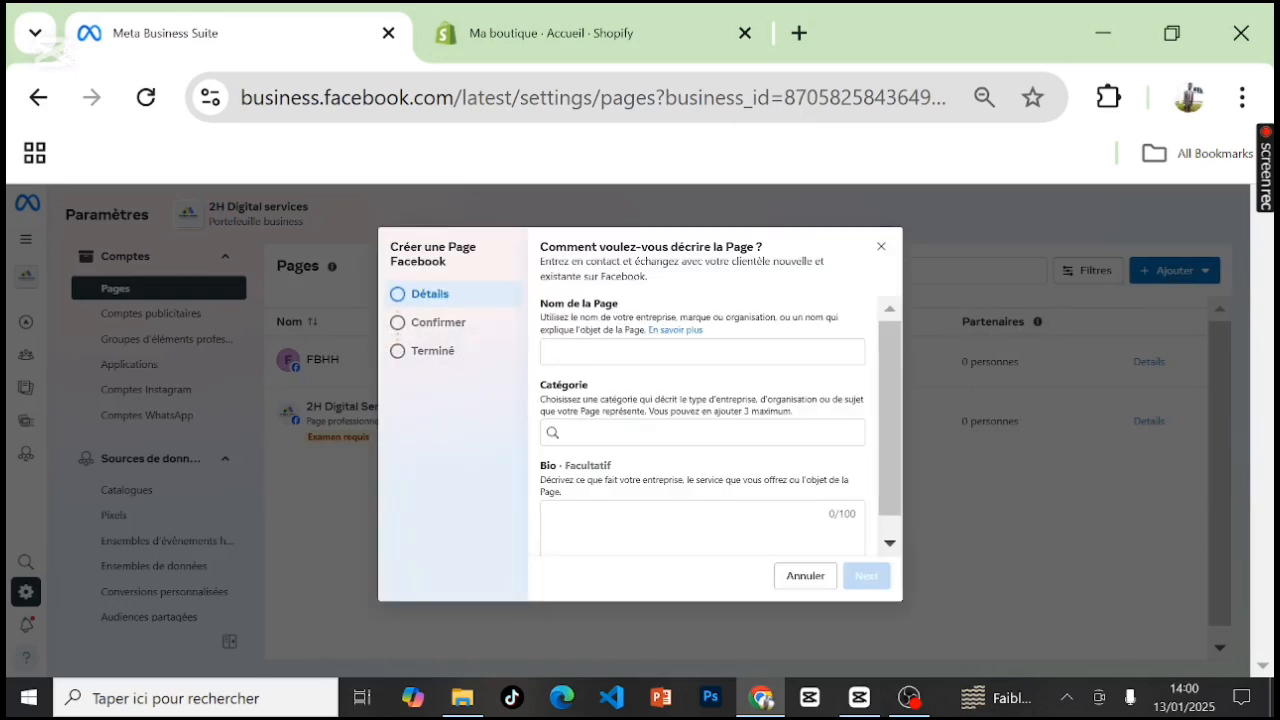
# Step: Search the new Page's categories for "shopping" and clear the search text
pyautogui.click(702, 433)
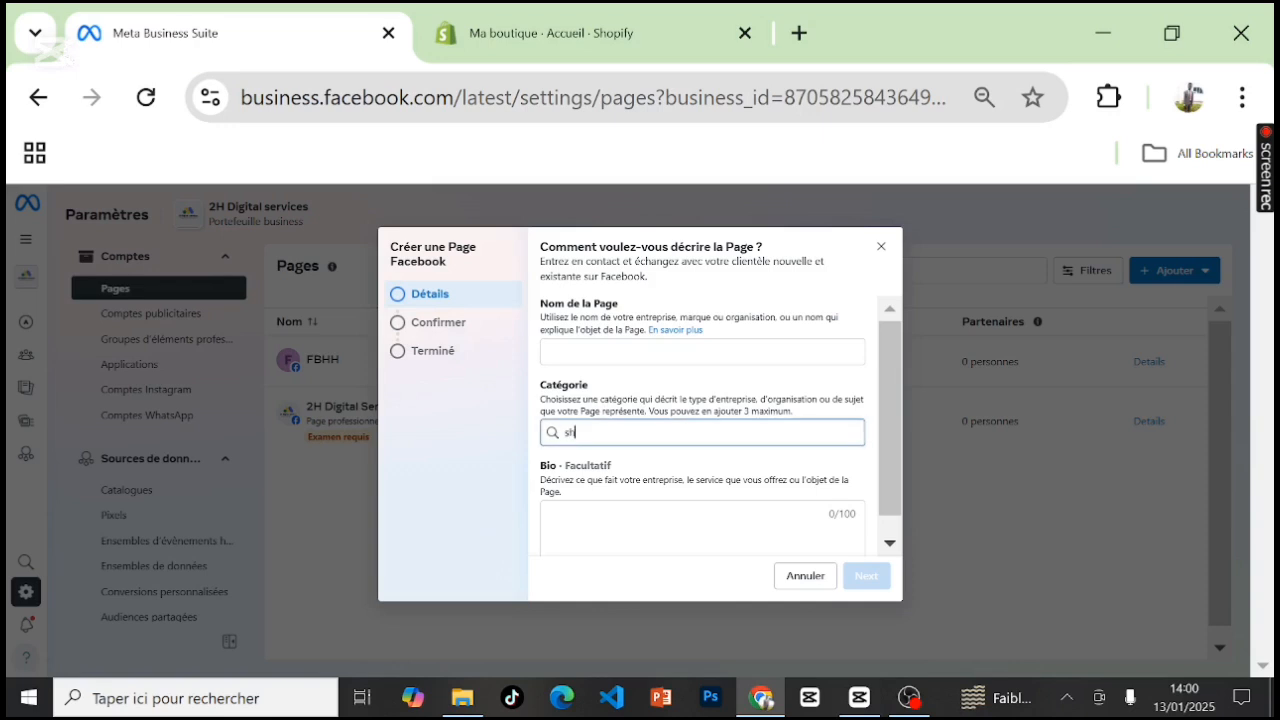
pyautogui.write('sh')
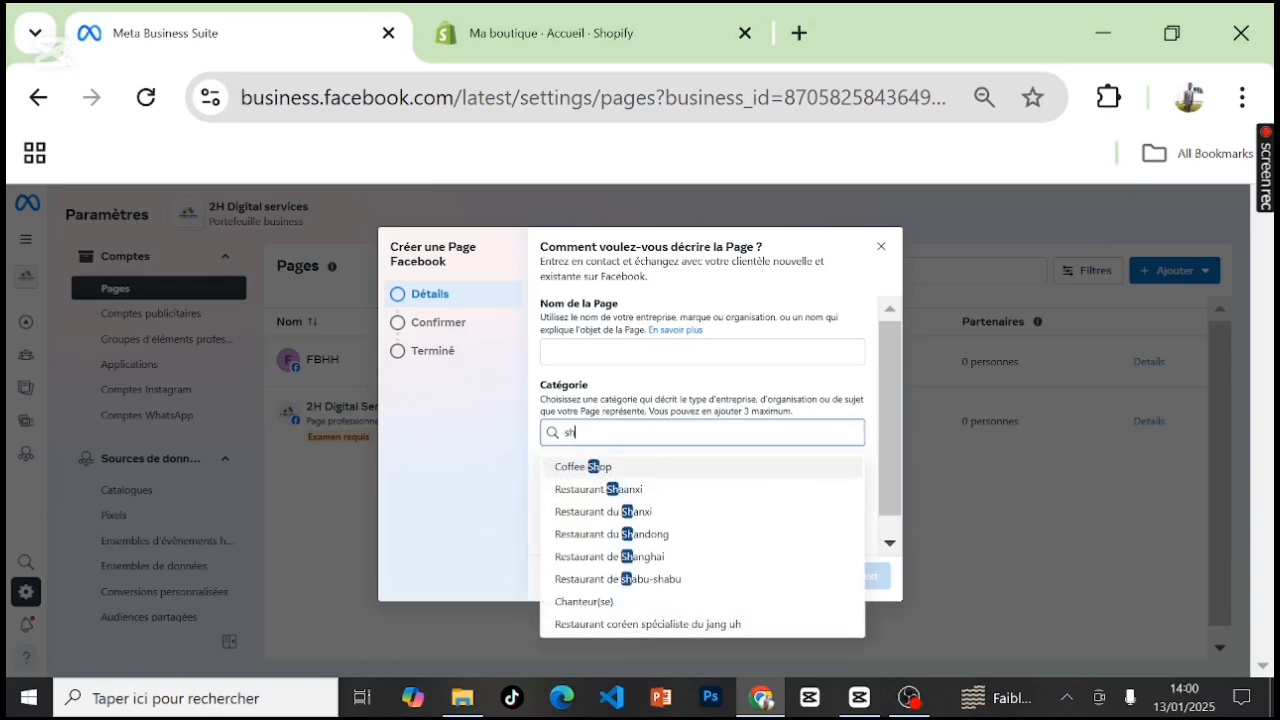
pyautogui.write('o')
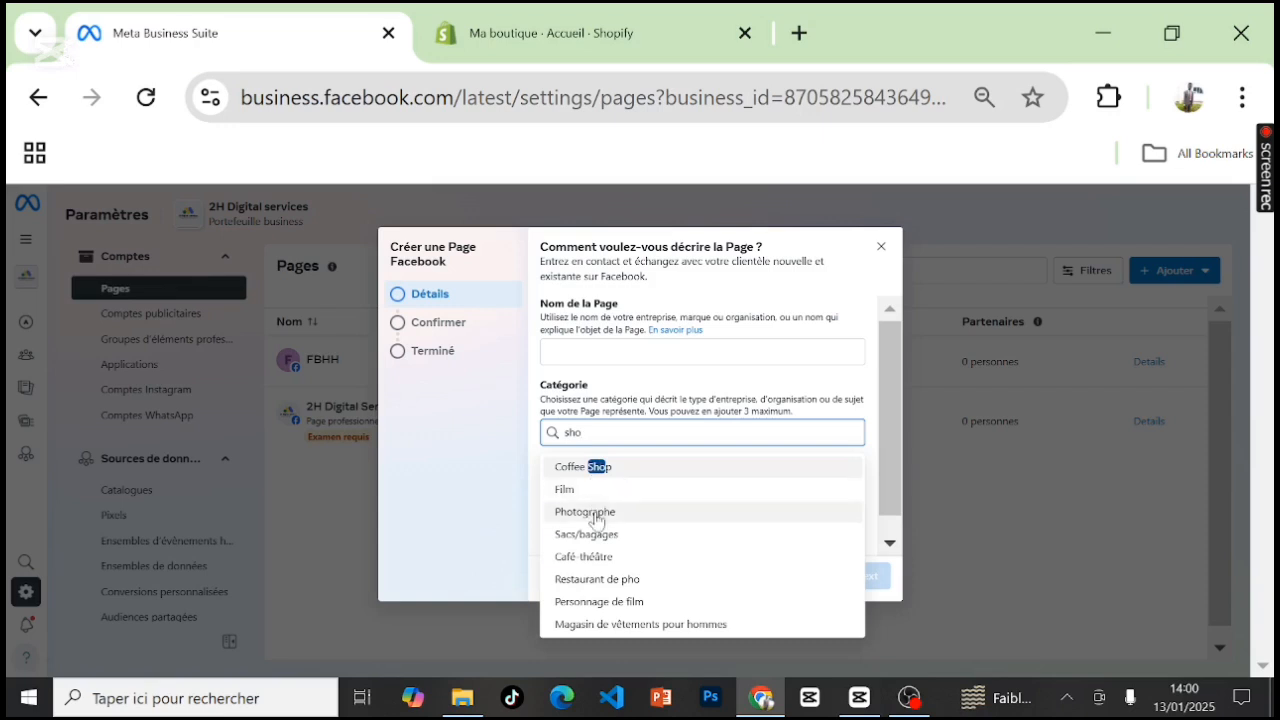
pyautogui.write('pp')
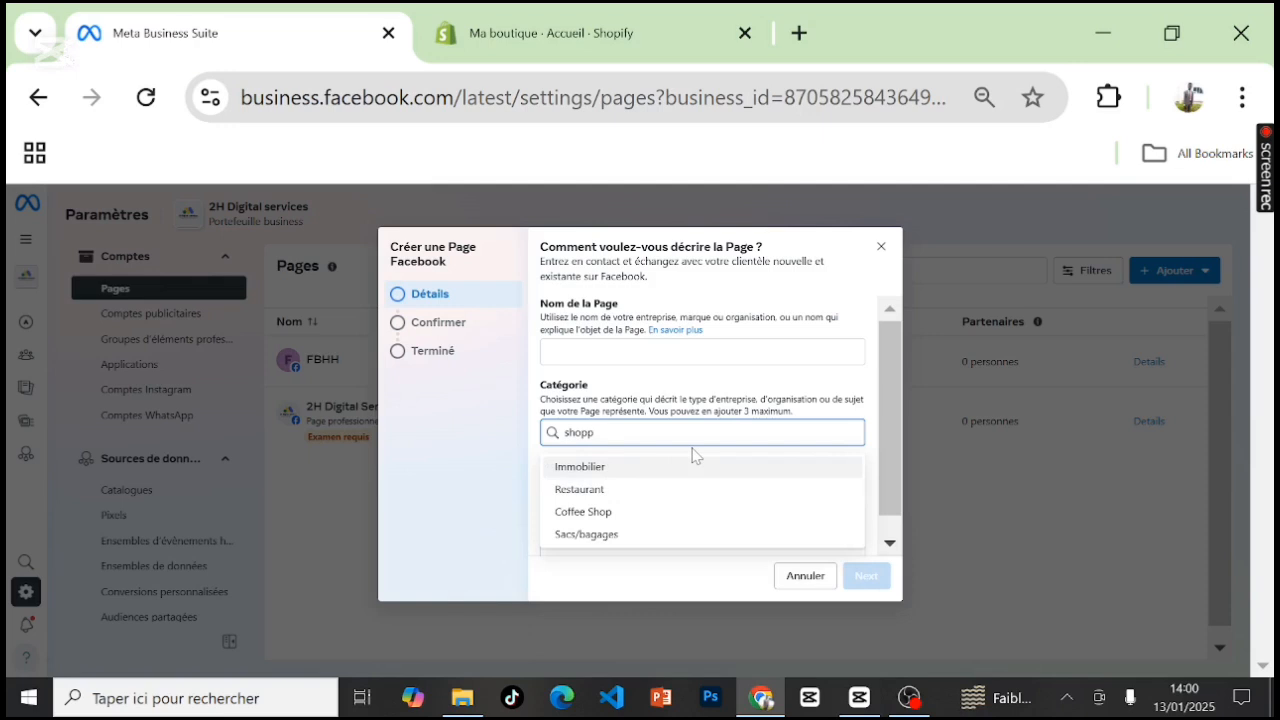
pyautogui.write('in')
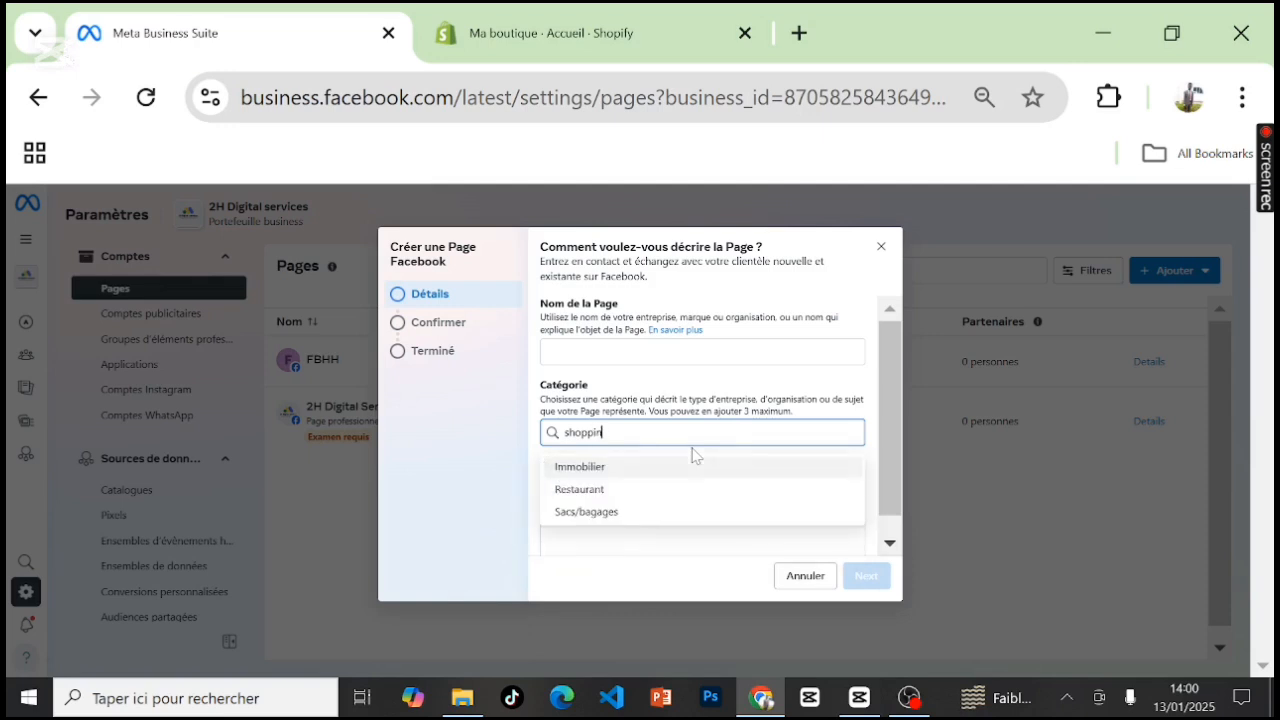
pyautogui.write('g')
pyautogui.press('BackSpace')
pyautogui.press('BackSpace')
pyautogui.press('BackSpace')
pyautogui.press('BackSpace')
pyautogui.press('BackSpace')
pyautogui.press('BackSpace')
pyautogui.press('BackSpace')
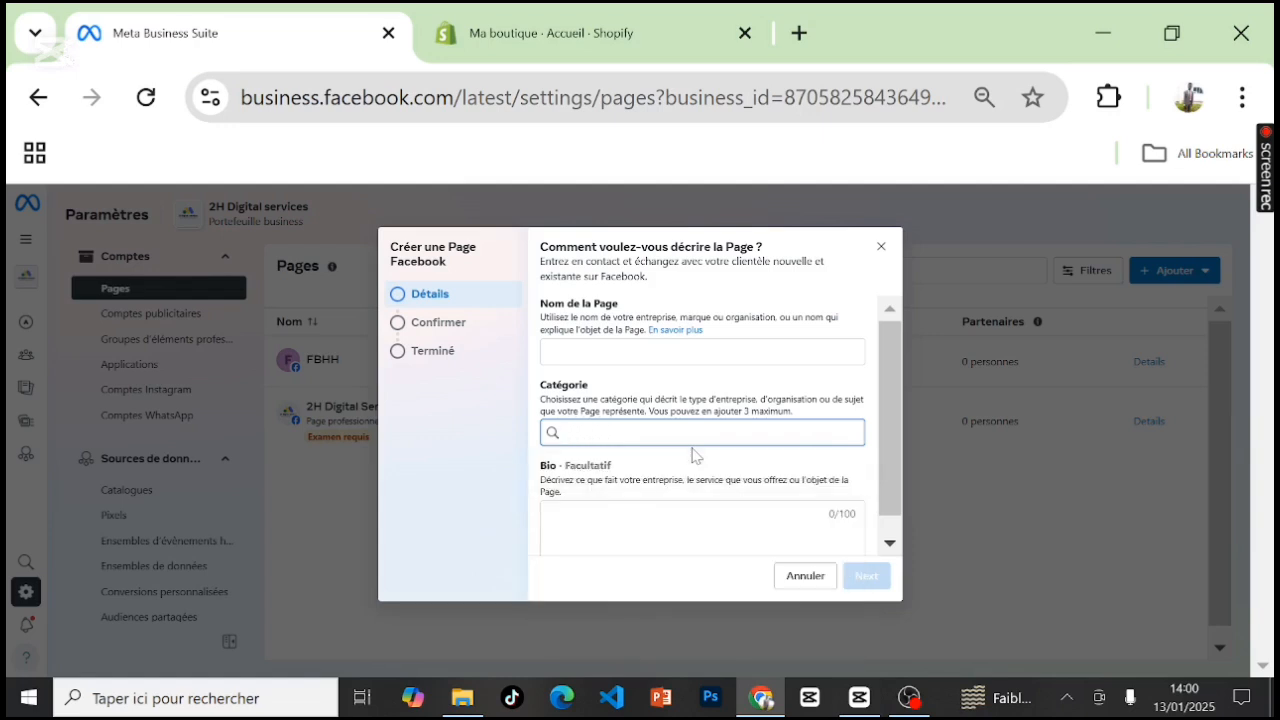
# Step: Search the new Page's categories for "produits et service" and clear the search text
pyautogui.write('produ')
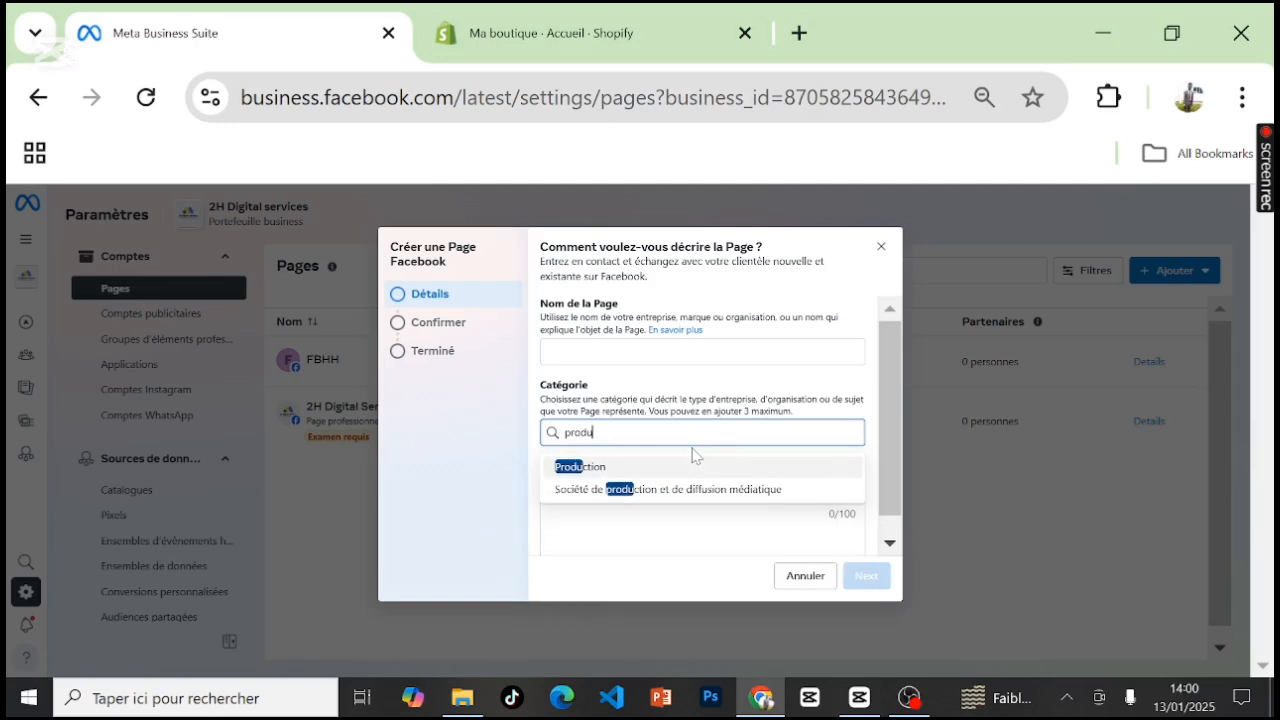
pyautogui.write('it')
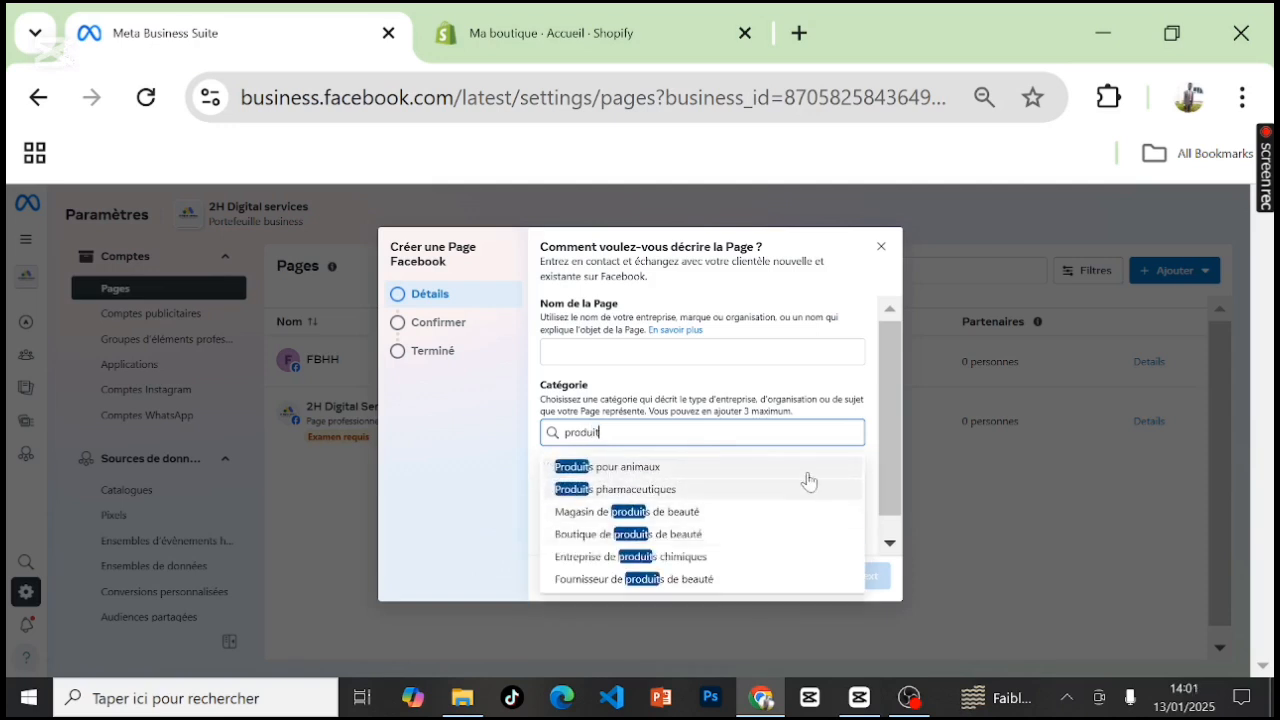
pyautogui.write('s et service')
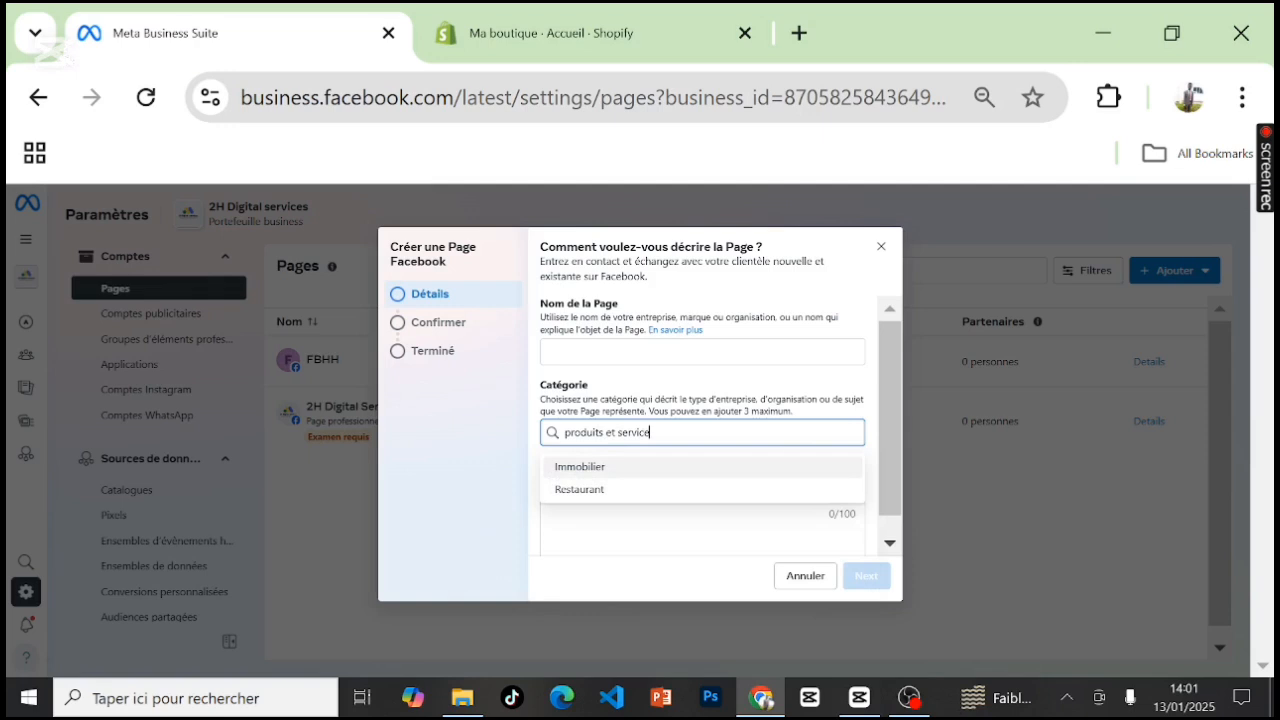
pyautogui.click(772, 421)
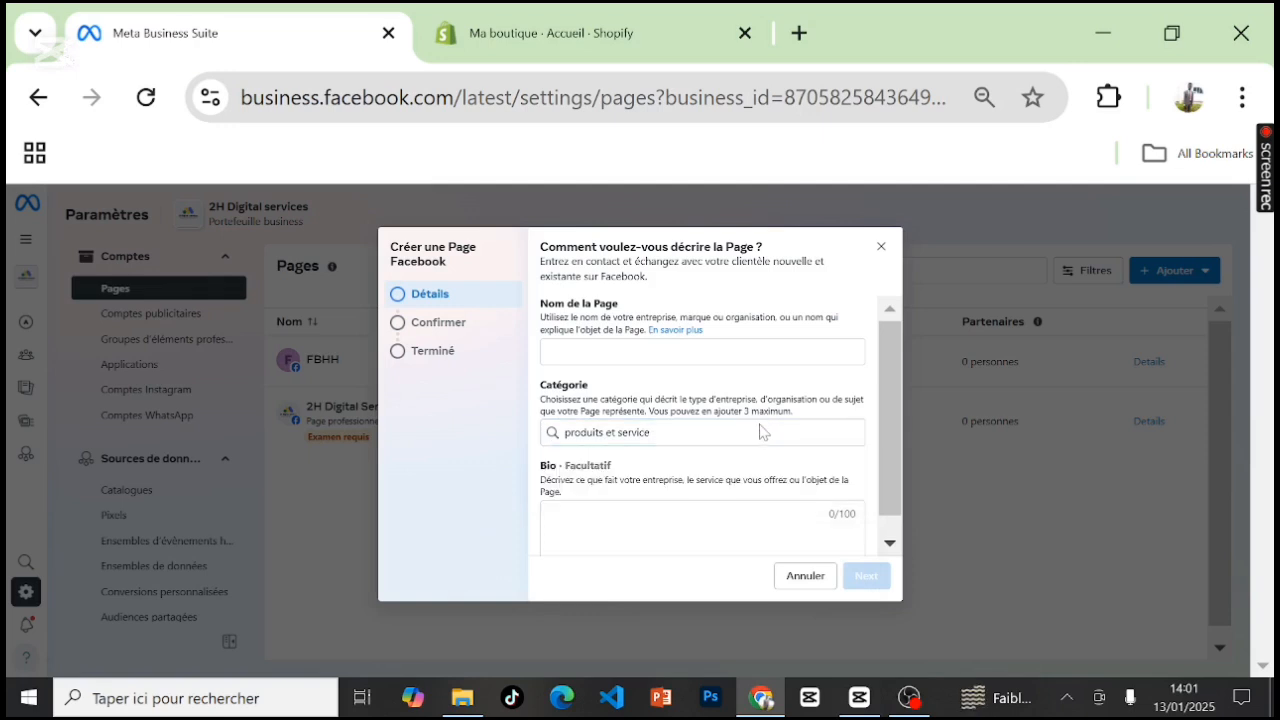
pyautogui.click(760, 432)
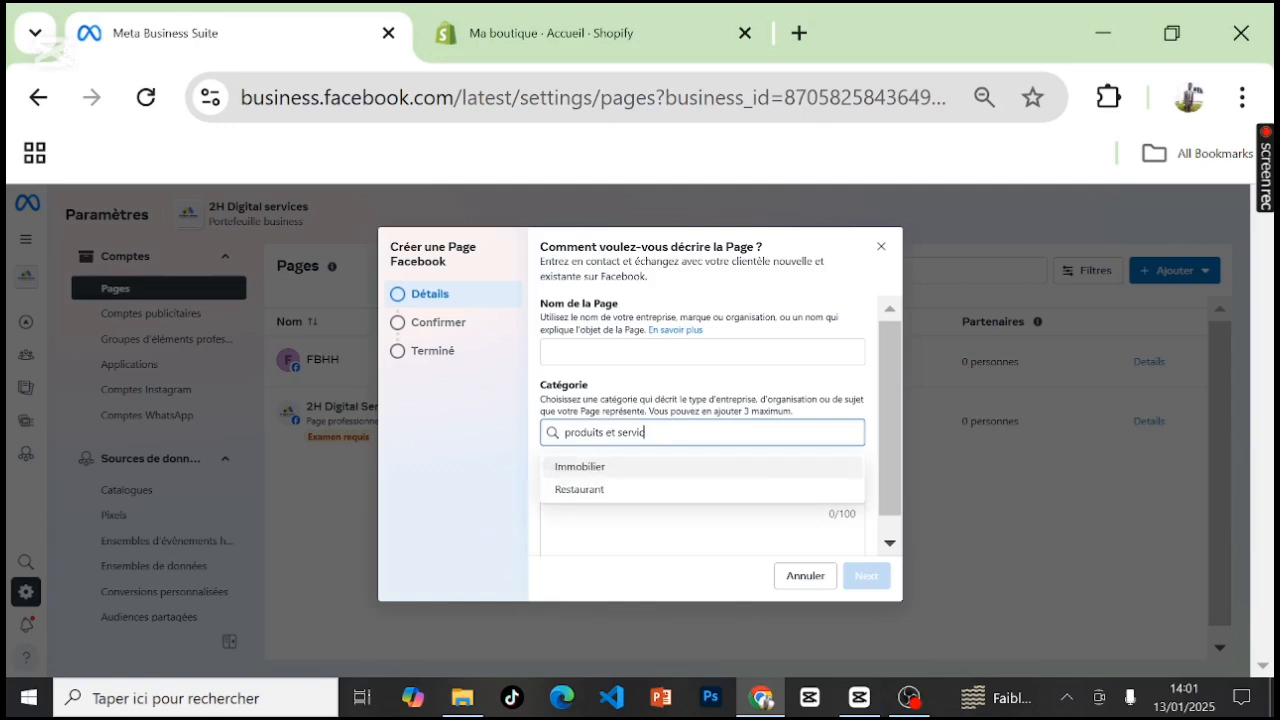
pyautogui.press('BackSpace')
pyautogui.press('BackSpace')
pyautogui.press('BackSpace')
pyautogui.press('BackSpace')
pyautogui.press('BackSpace')
pyautogui.press('BackSpace')
pyautogui.press('BackSpace')
pyautogui.press('BackSpace')
pyautogui.press('BackSpace')
pyautogui.press('BackSpace')
pyautogui.press('BackSpace')
pyautogui.press('BackSpace')
pyautogui.press('BackSpace')
pyautogui.press('BackSpace')
pyautogui.press('BackSpace')
pyautogui.press('BackSpace')
pyautogui.press('BackSpace')
pyautogui.press('BackSpace')
pyautogui.press('BackSpace')
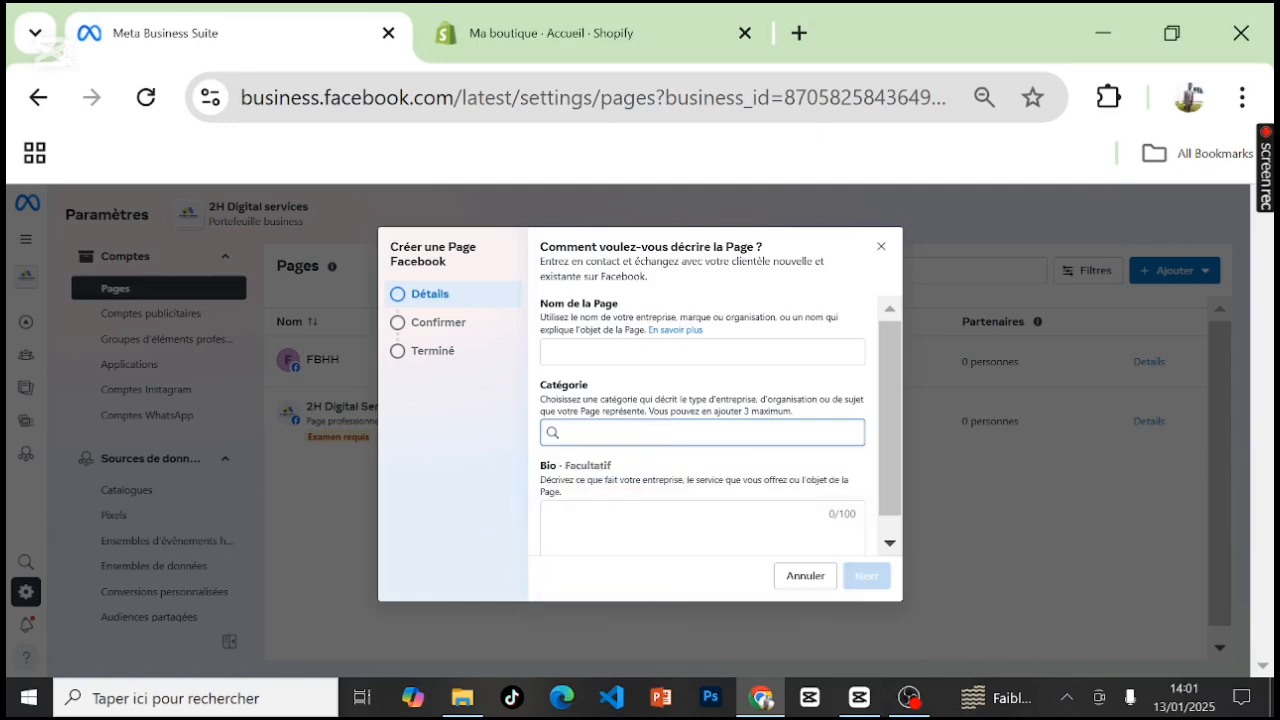
# Step: Search the new Page's categories for "Shop" and choose Boutique as the category
pyautogui.write('S')
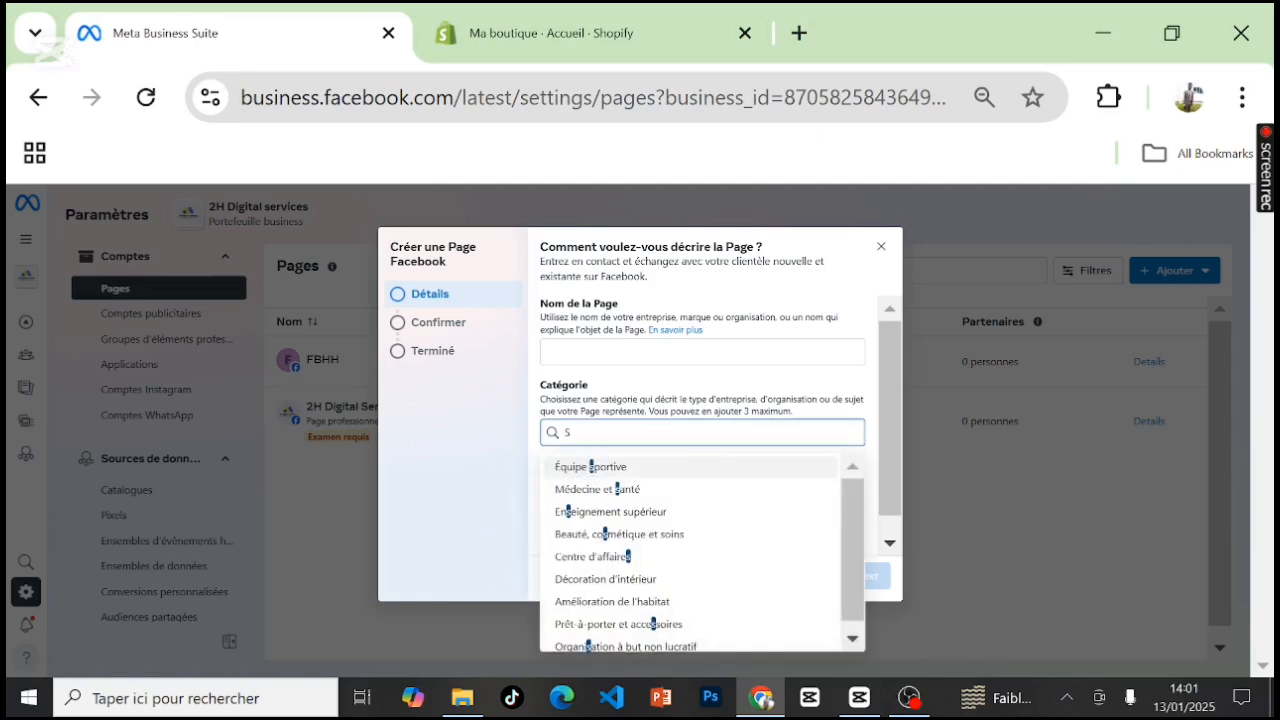
pyautogui.write('hop')
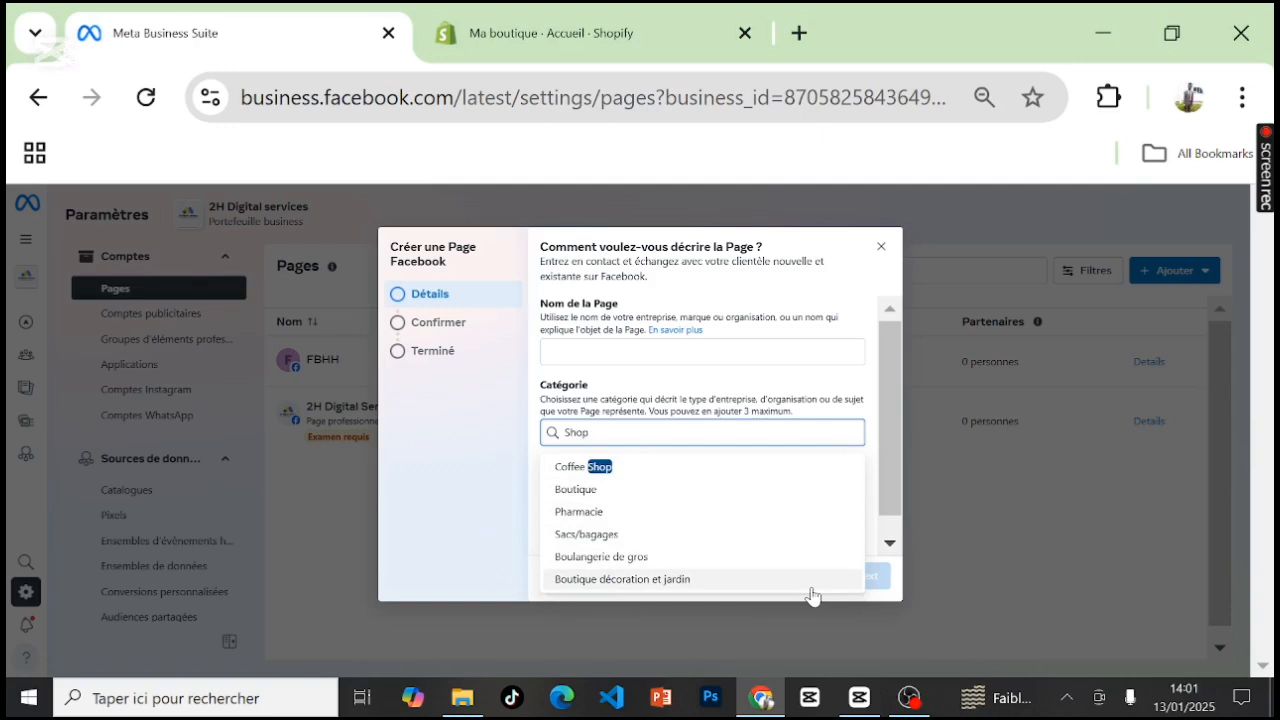
pyautogui.press('Up')
pyautogui.press('Up')
pyautogui.press('Up')
pyautogui.press('Up')
pyautogui.press('Up')
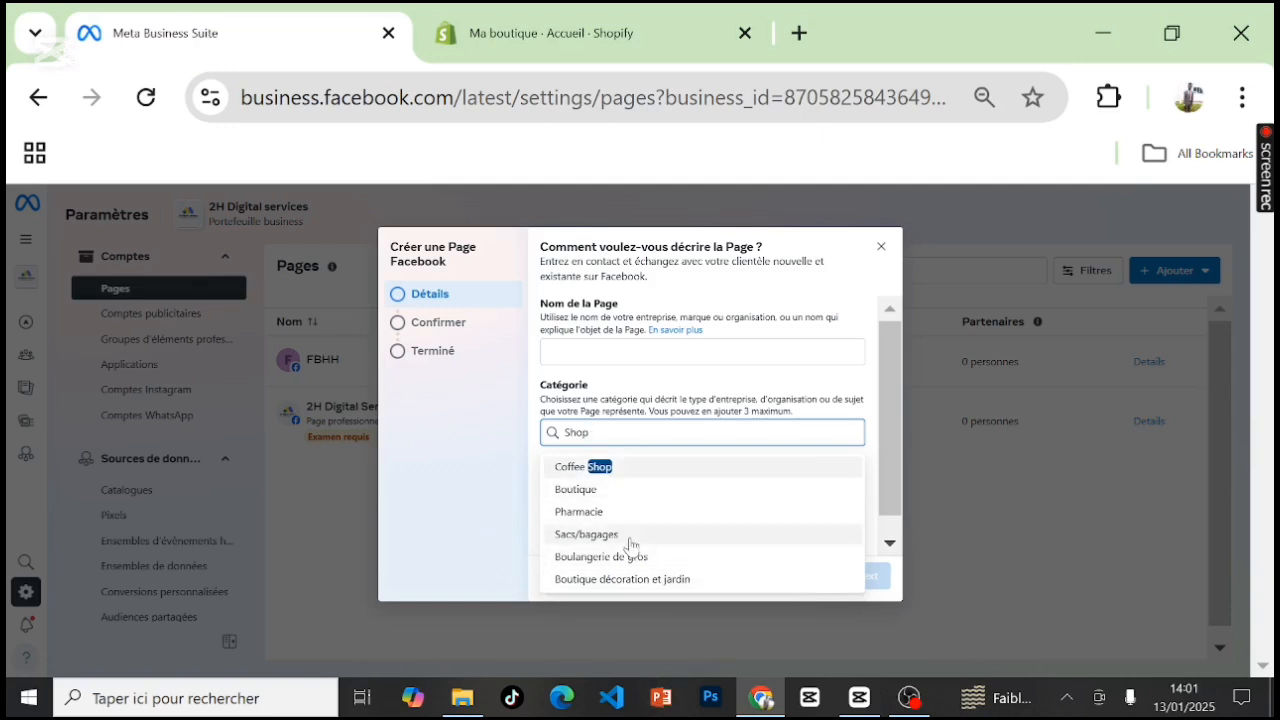
pyautogui.click(612, 490)
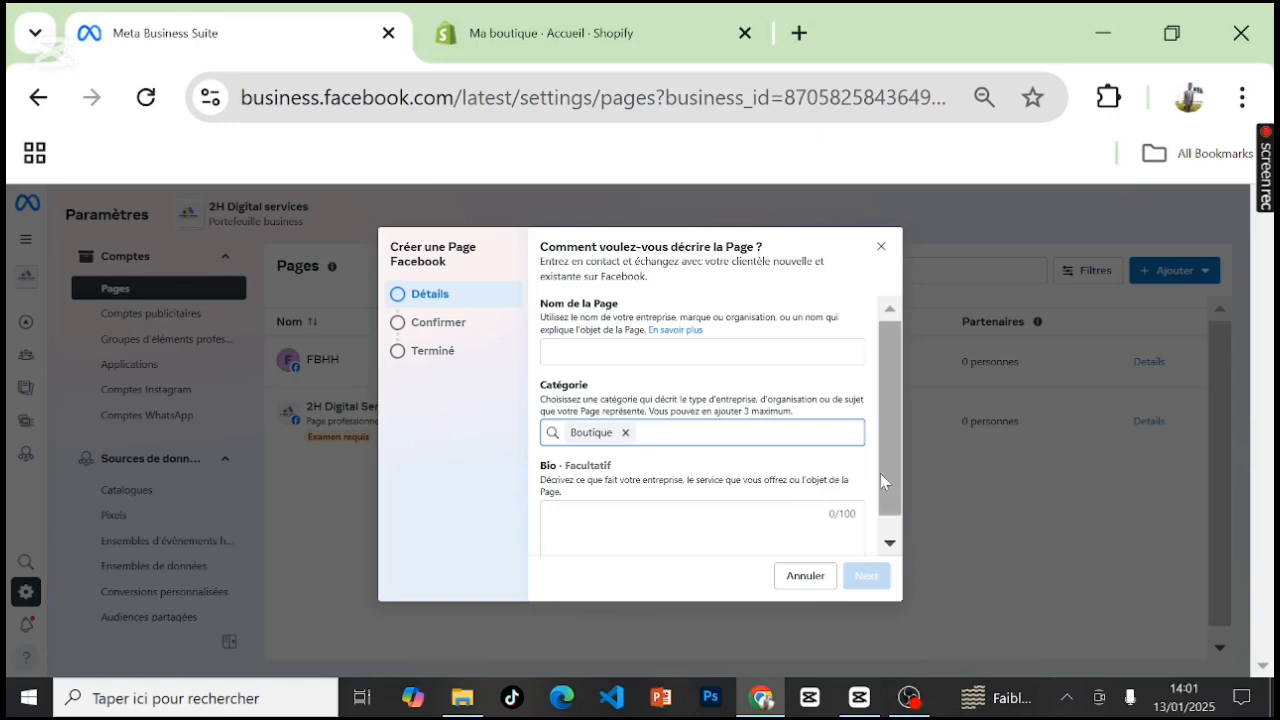
# Step: Look over the name and bio fields of the new Page form and close it without creating the Page
pyautogui.moveTo(896, 481); pyautogui.dragTo(898, 536)
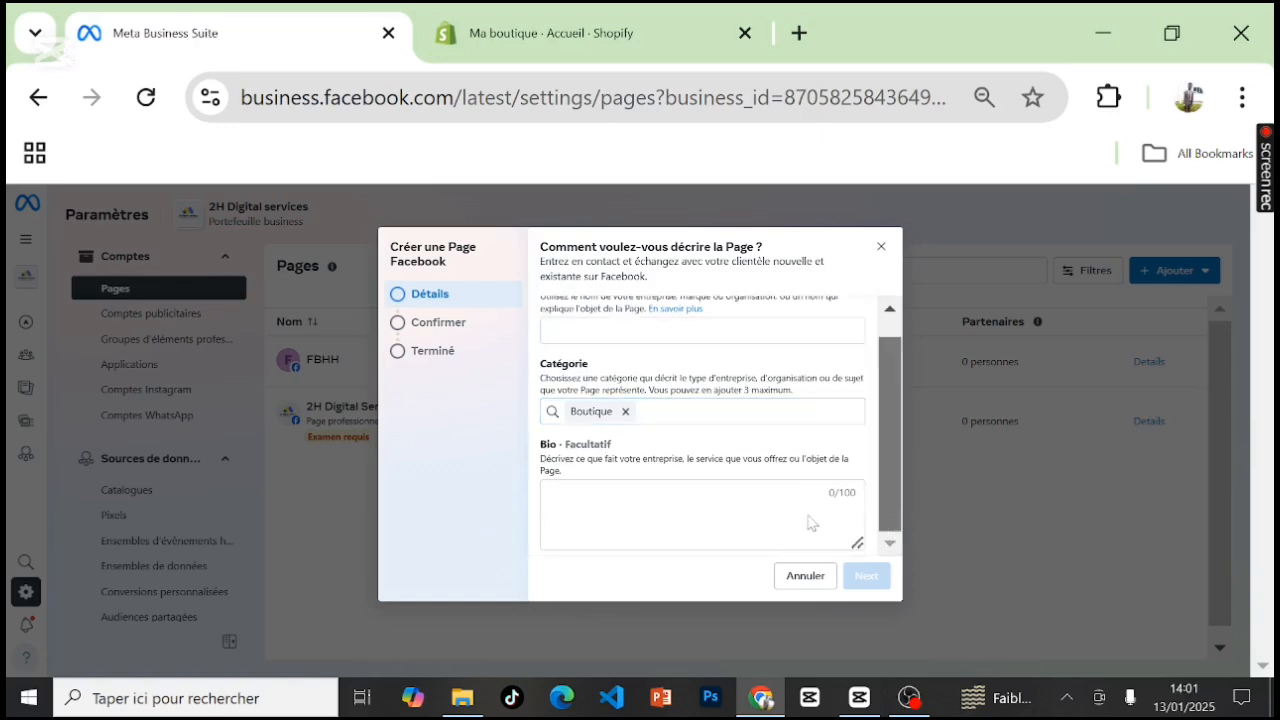
pyautogui.scroll(1, 751, 480)
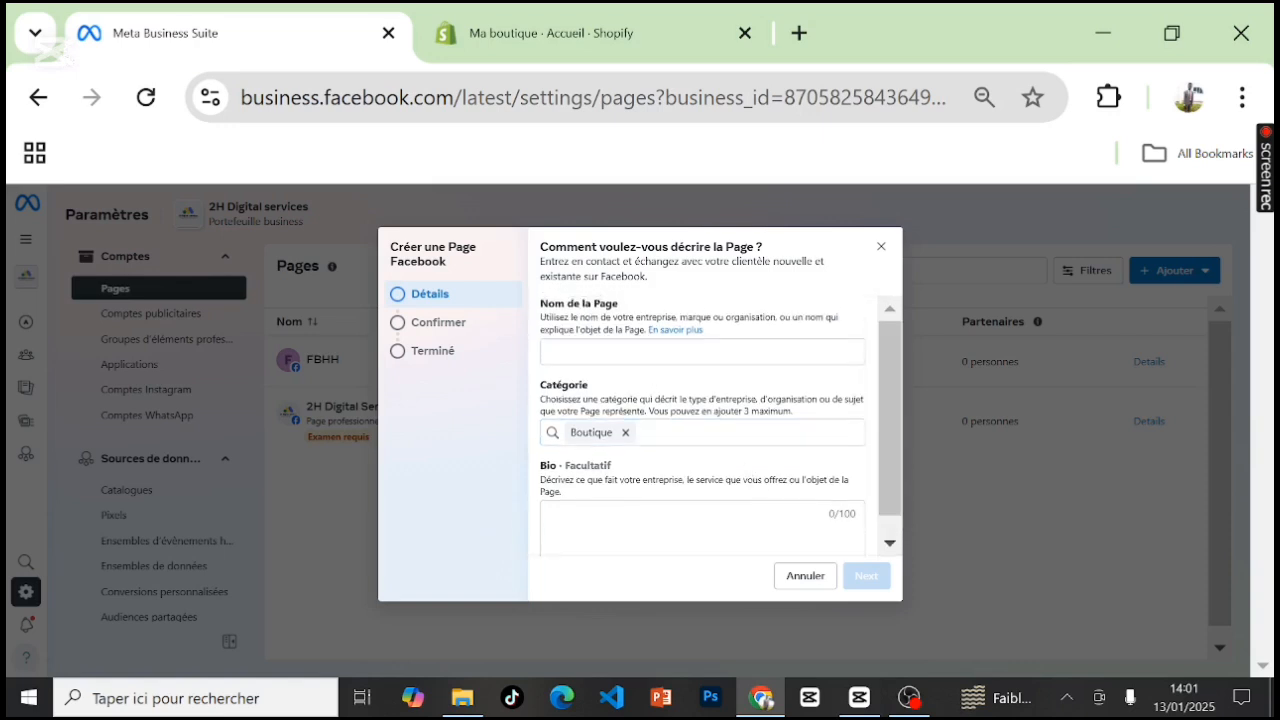
pyautogui.click(702, 352)
pyautogui.click(879, 248)
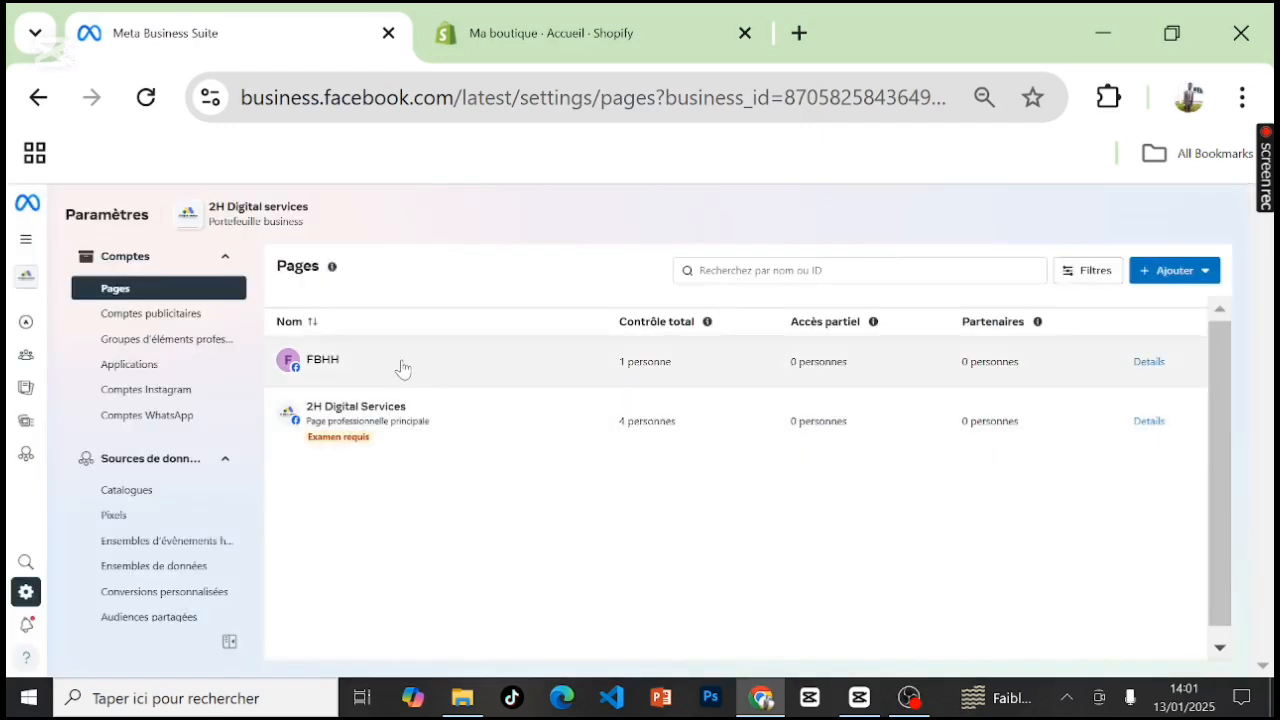
# Step: Open the details of the existing FBHH Page and view that Page on Facebook
pyautogui.click(402, 369)
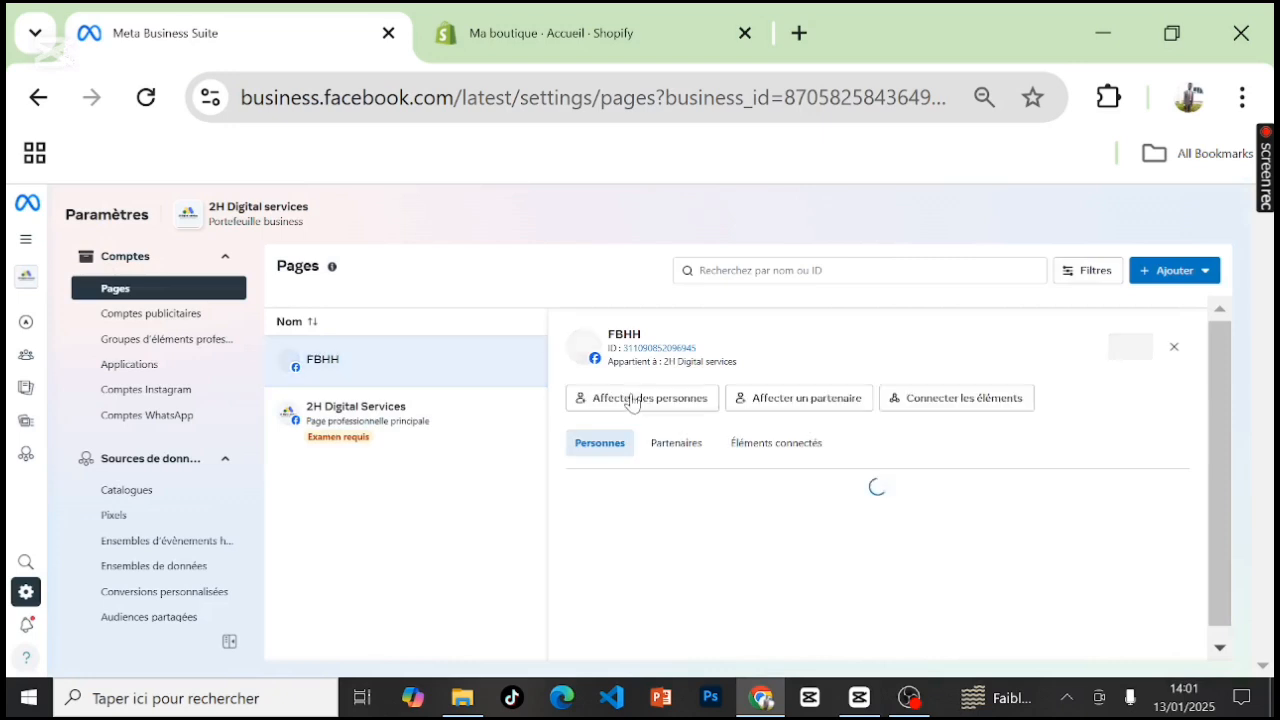
pyautogui.scroll(-1, 1228, 490)
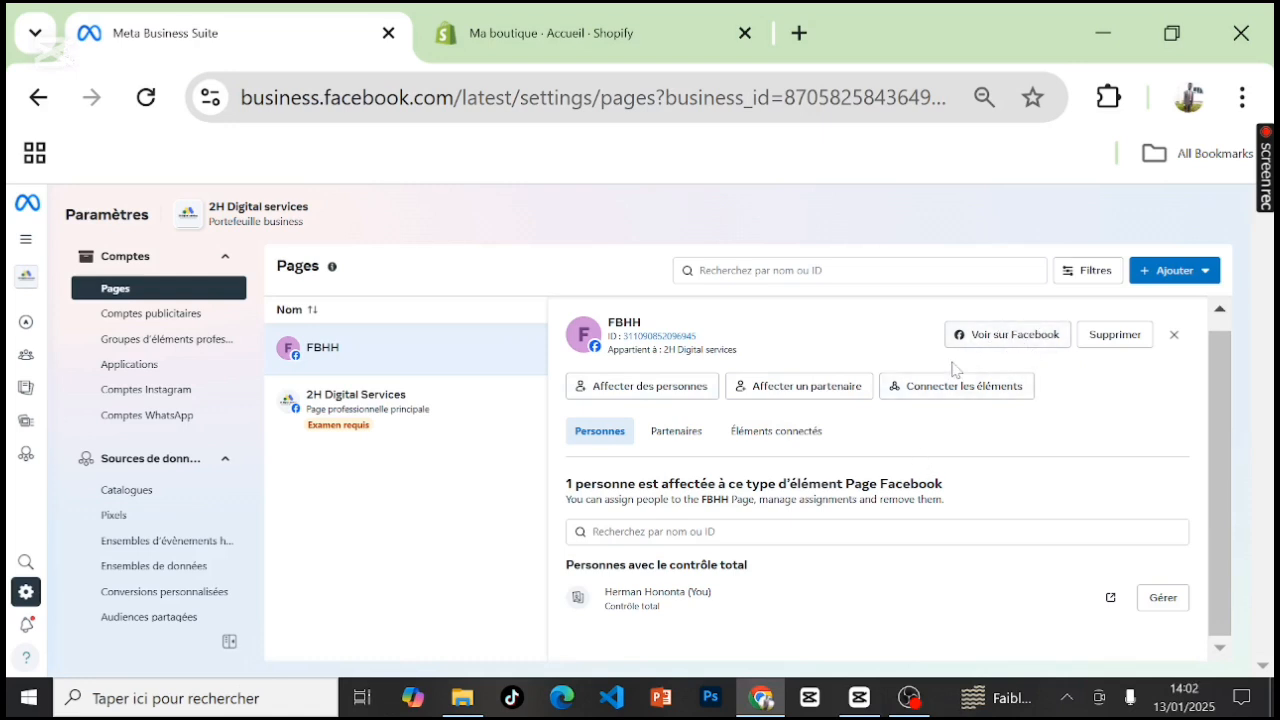
pyautogui.click(1002, 335)
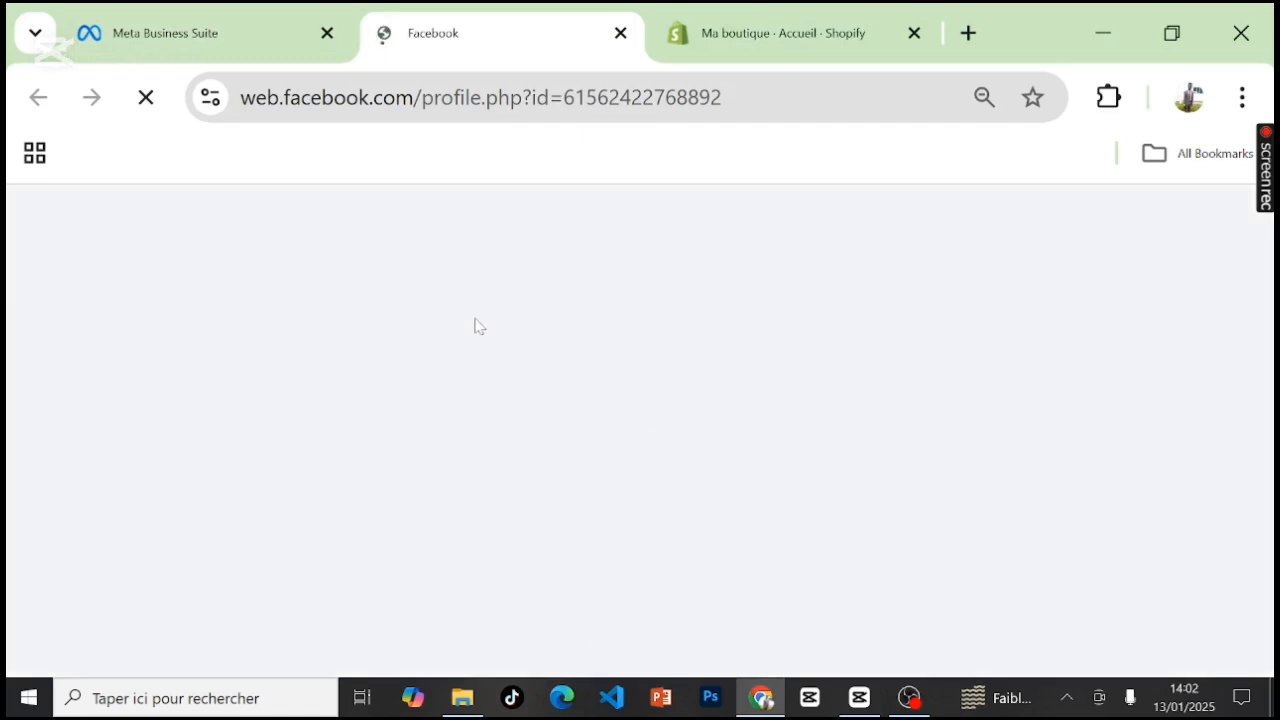
# Step: Switch to the FBHH Page profile to manage it and look over the Page
pyautogui.scroll(-2, 480, 360)
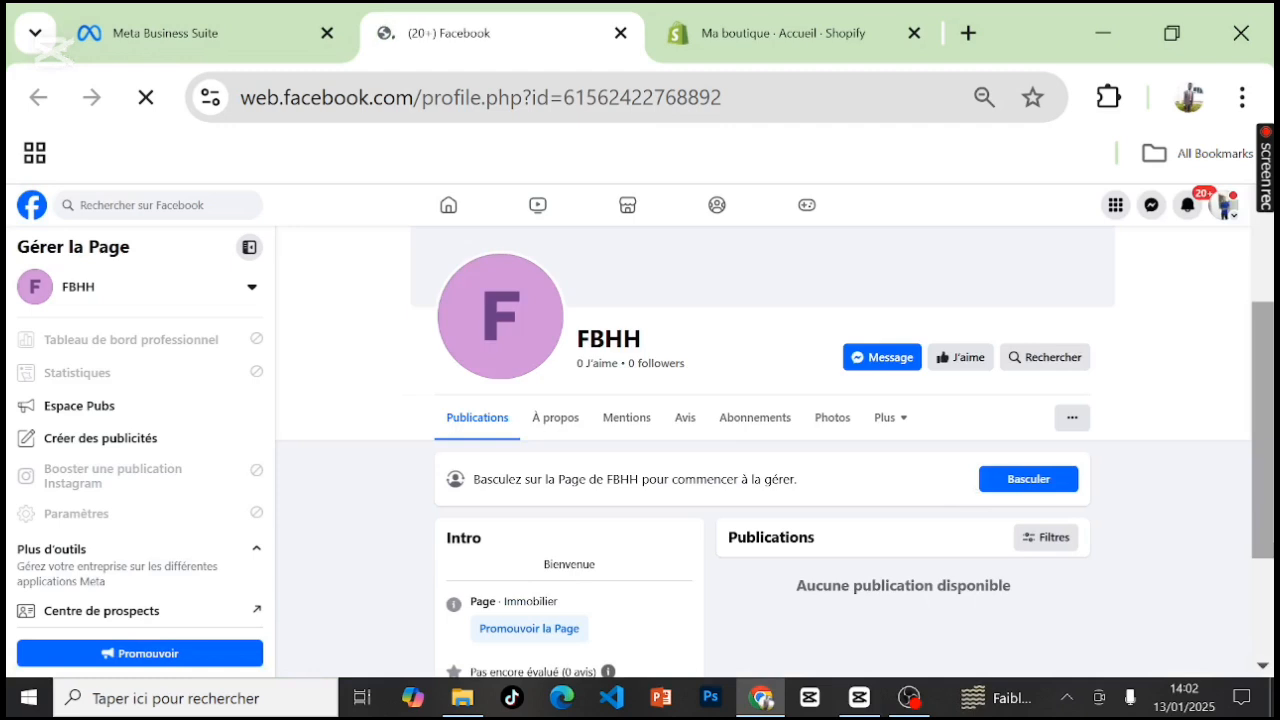
pyautogui.scroll(-1, 1260, 517)
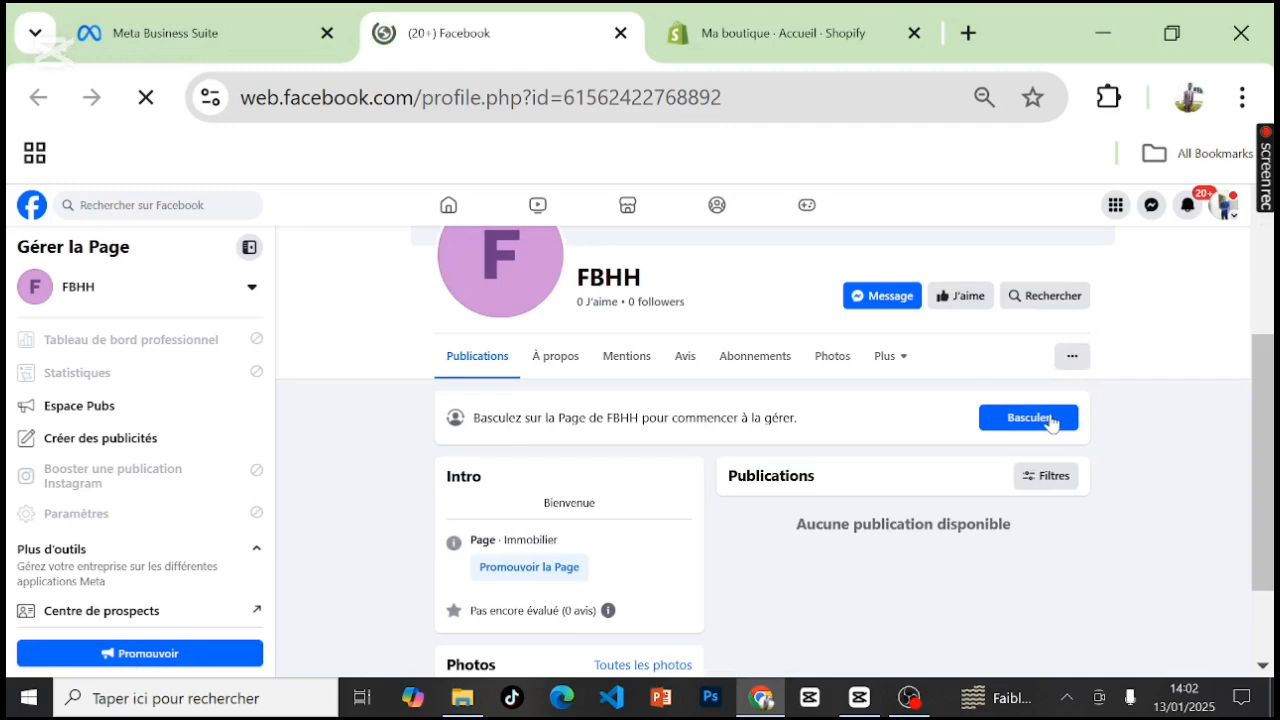
pyautogui.click(1050, 419)
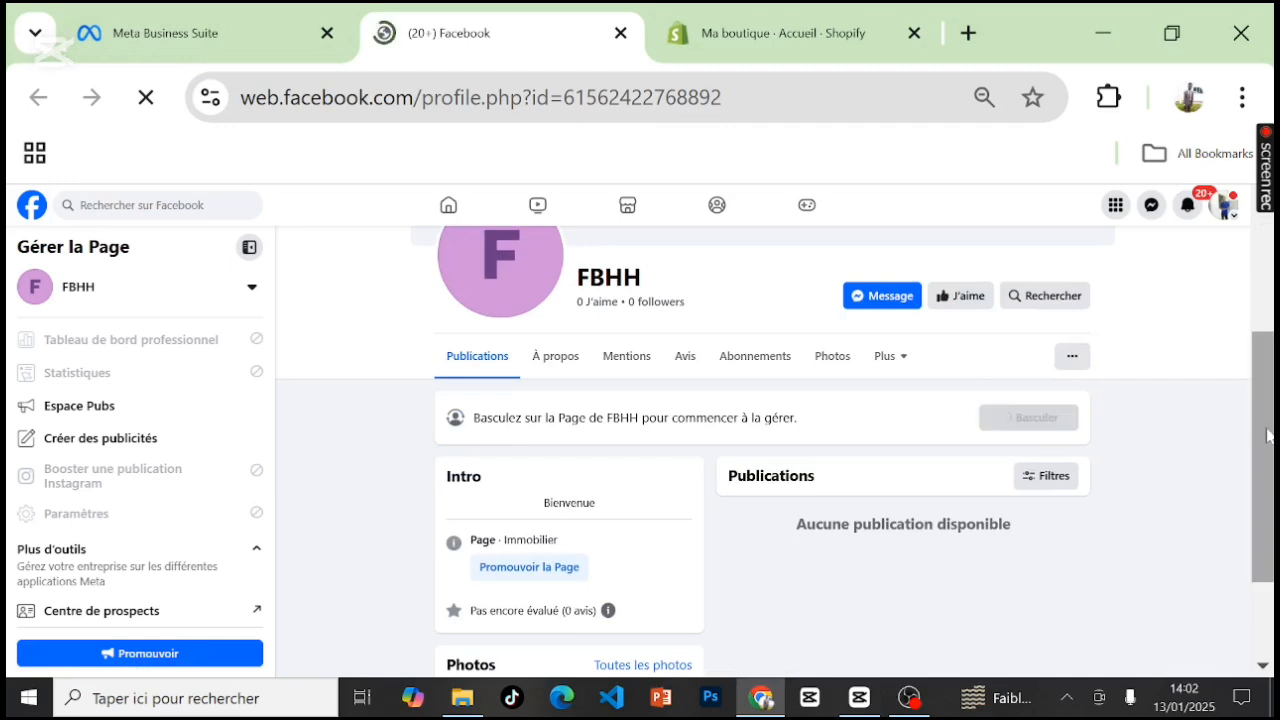
pyautogui.moveTo(1268, 435); pyautogui.dragTo(1218, 289)
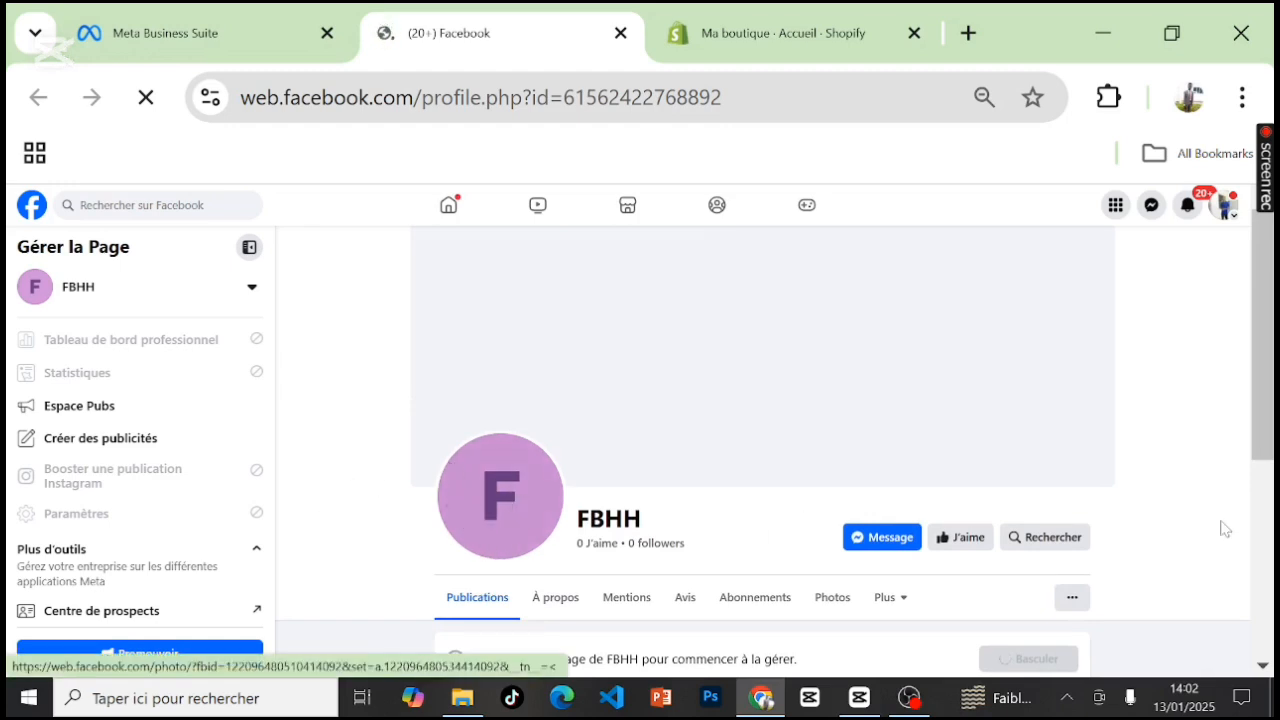
pyautogui.moveTo(1265, 438); pyautogui.dragTo(1238, 550)
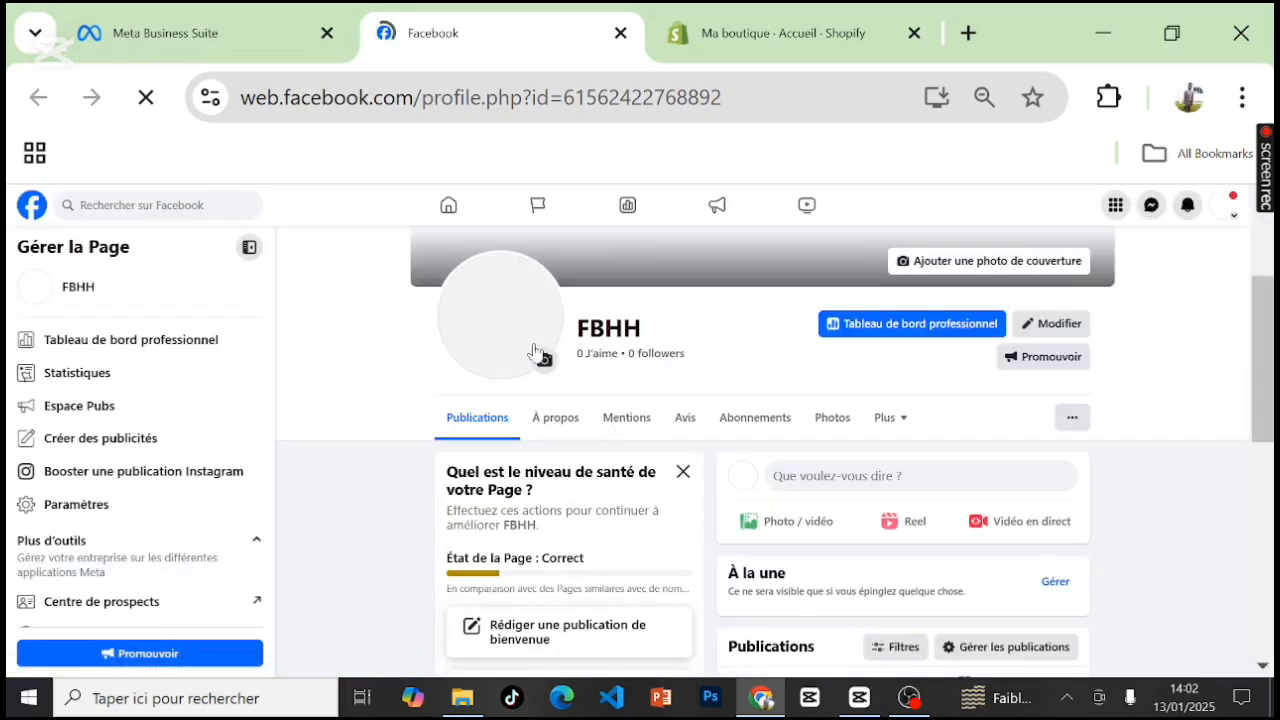
# Step: Close the profile photo chooser and dismiss the new Page welcome message and its guided tour
pyautogui.click(545, 361)
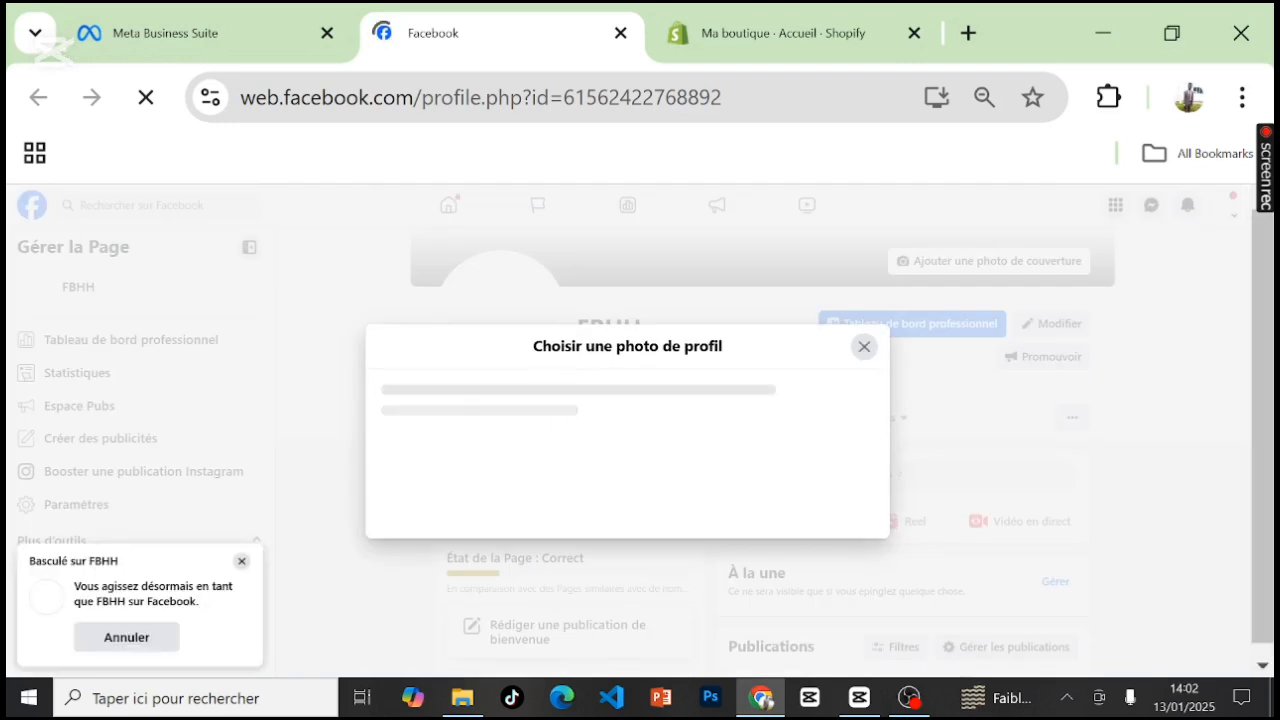
pyautogui.click(860, 346)
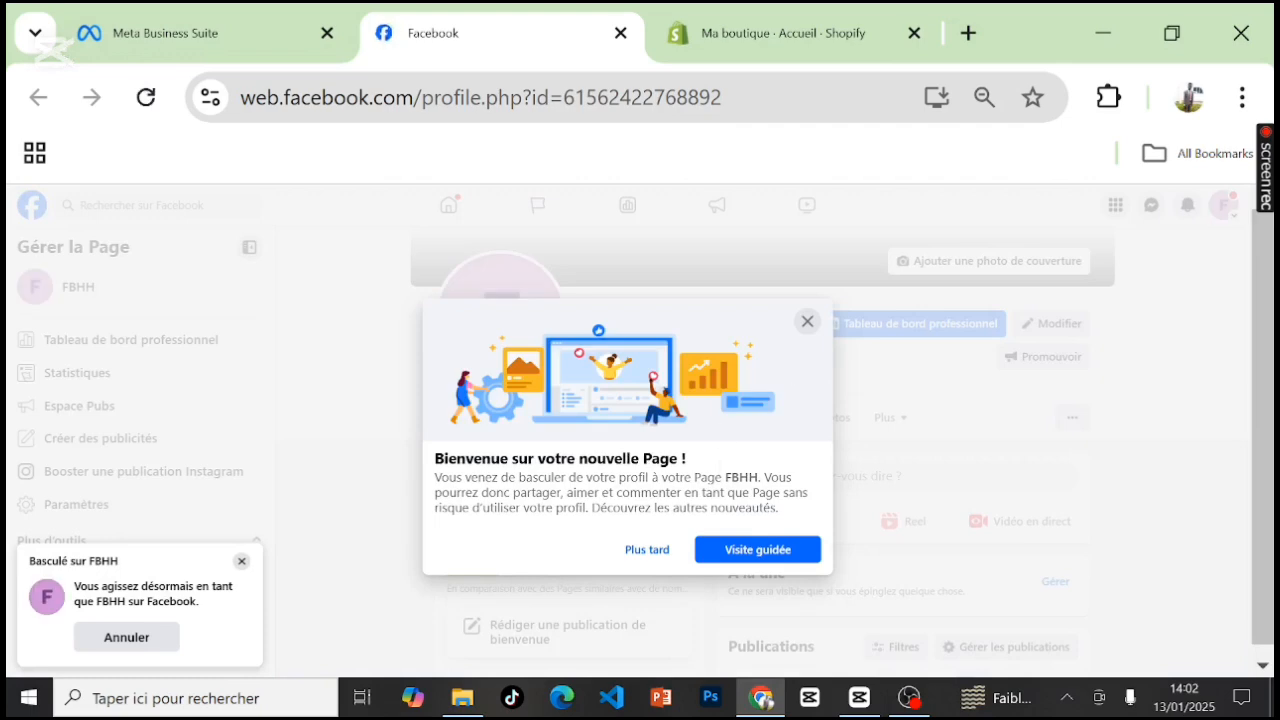
pyautogui.click(807, 321)
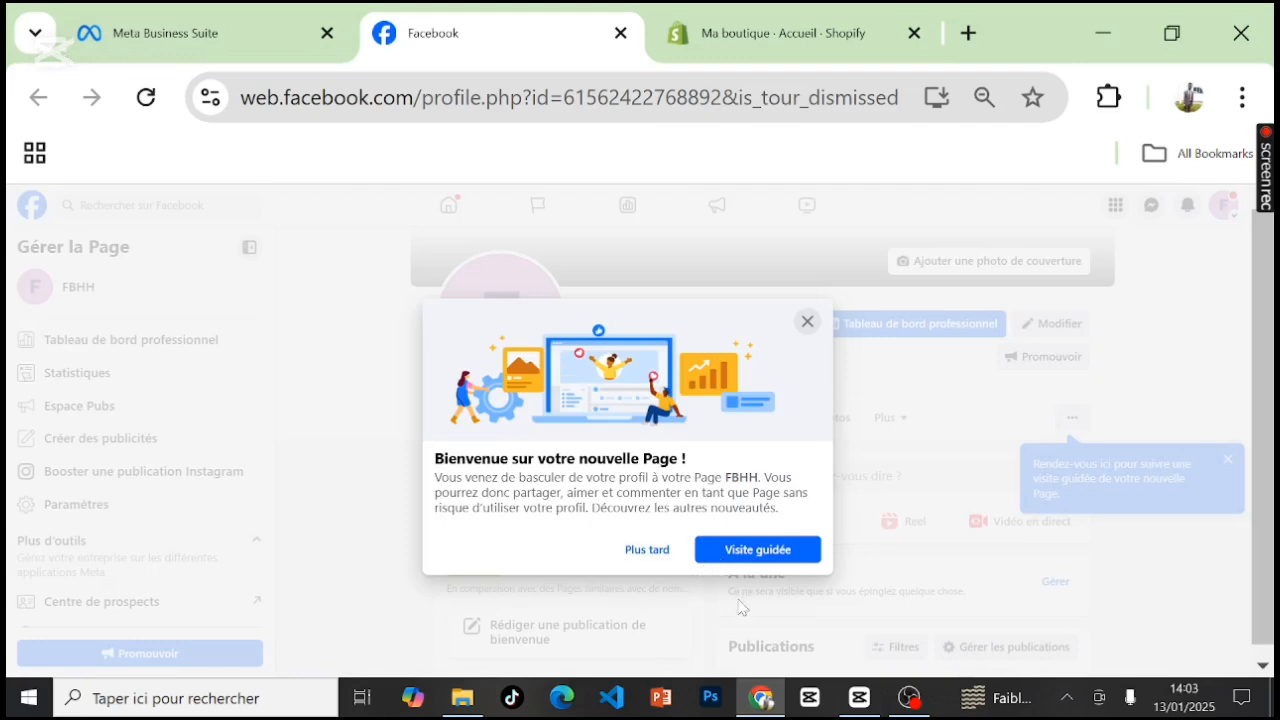
pyautogui.click(754, 552)
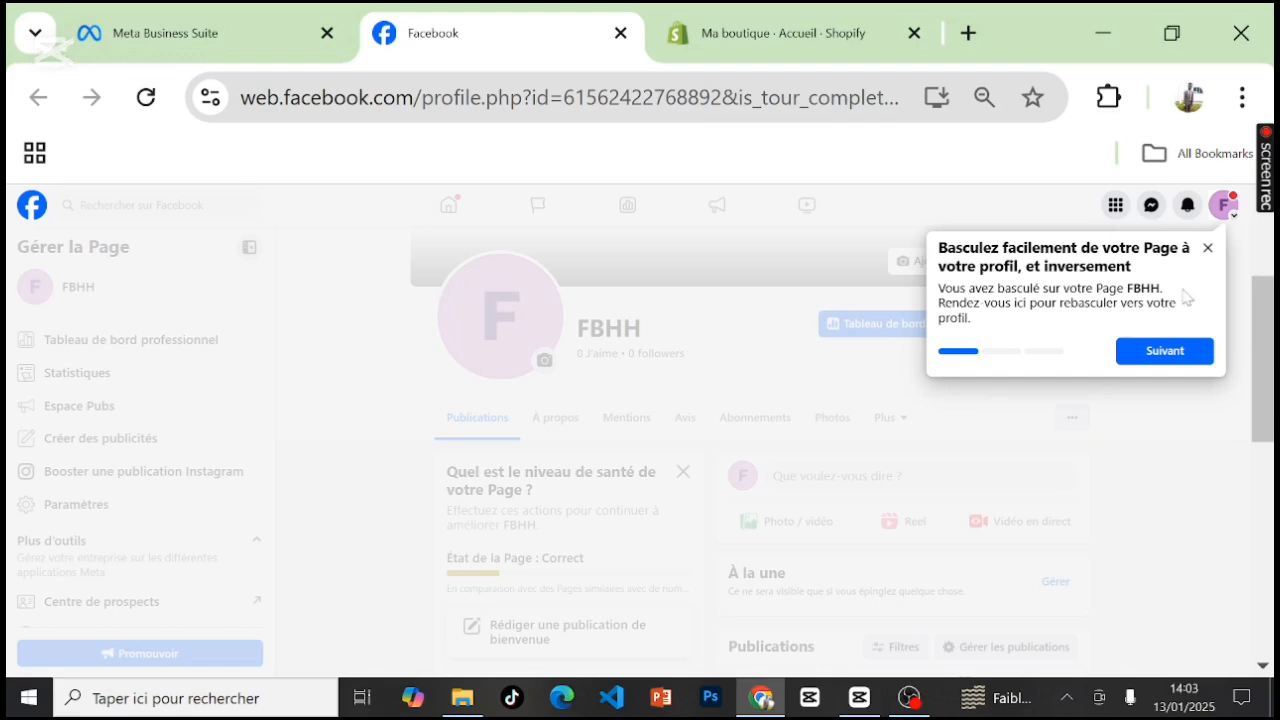
pyautogui.click(1207, 249)
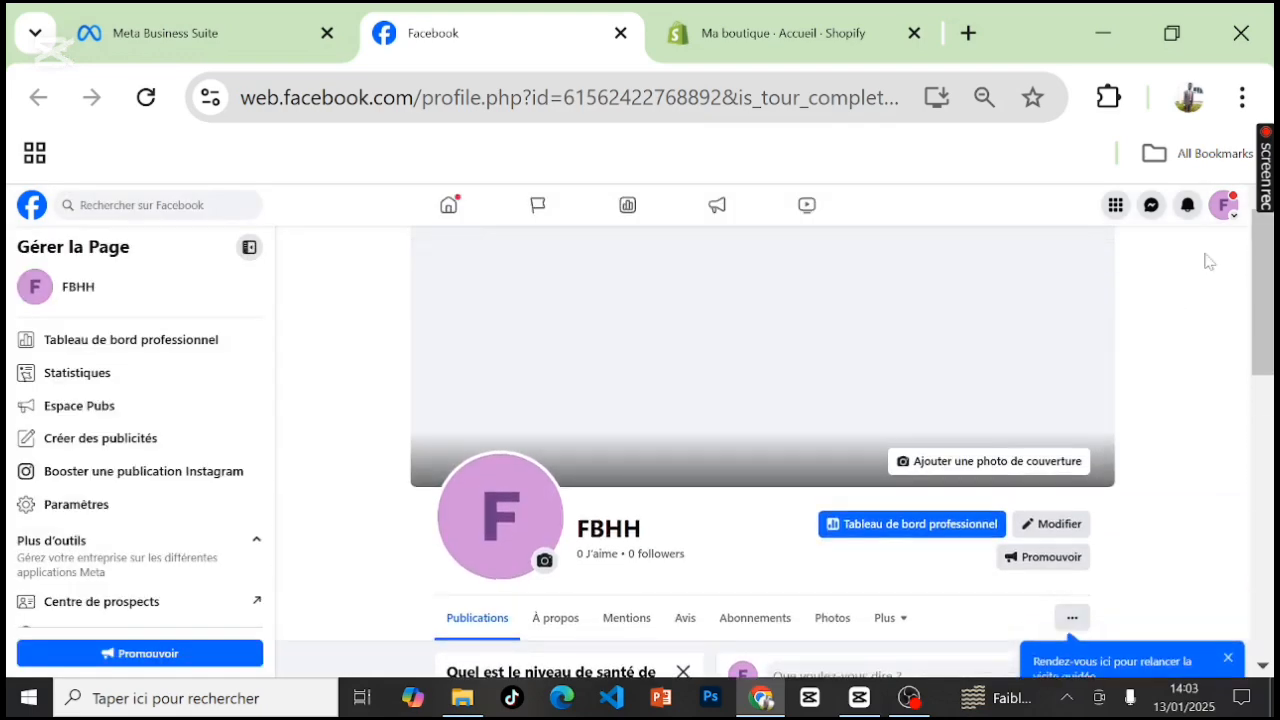
pyautogui.click(508, 549)
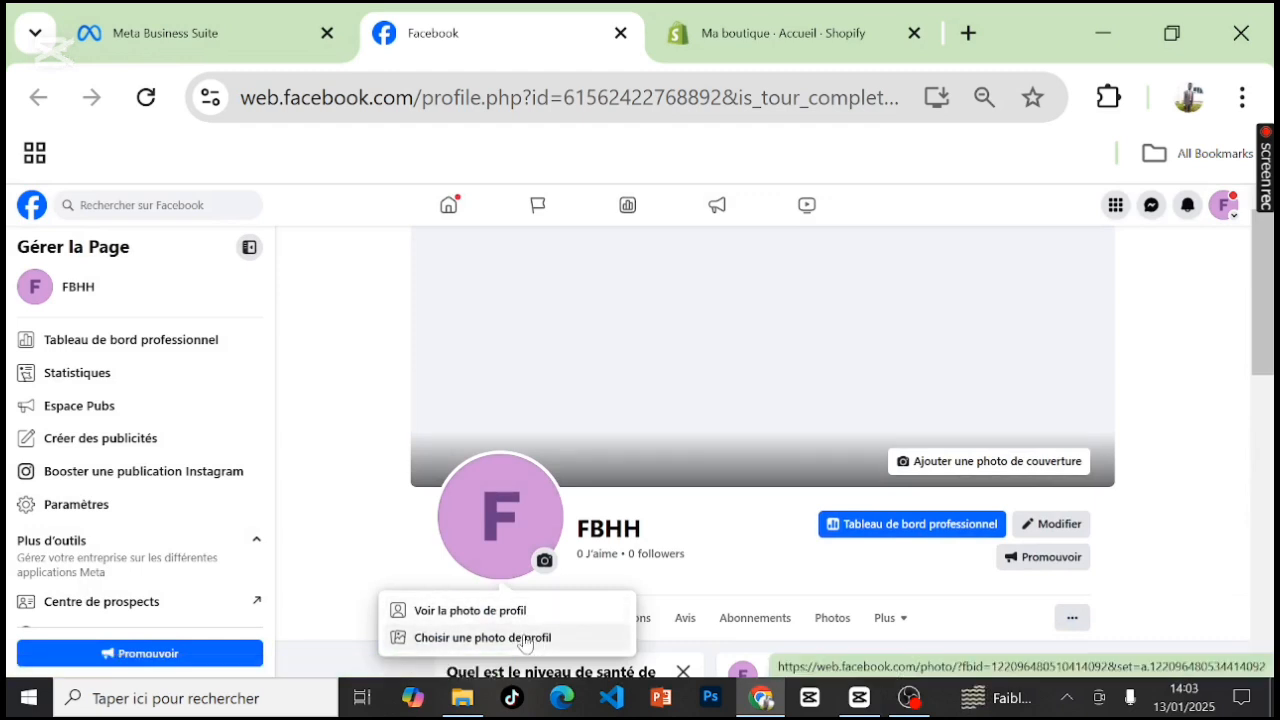
pyautogui.click(524, 640)
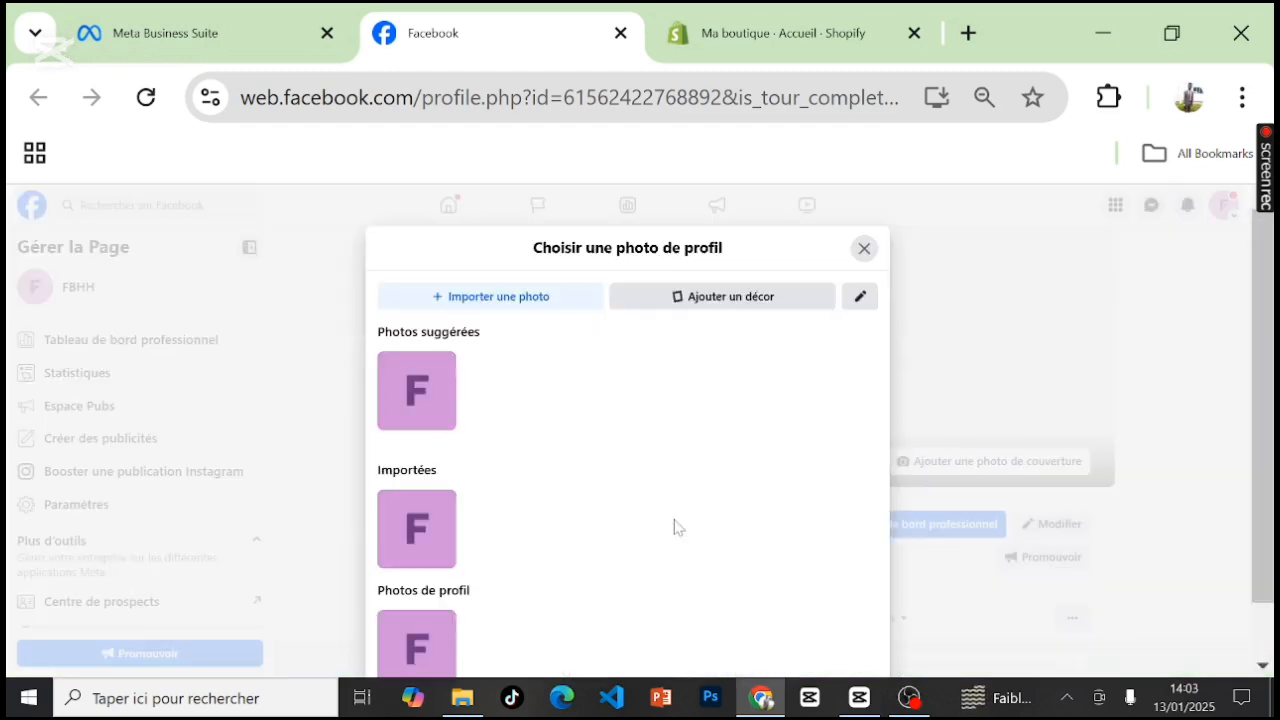
pyautogui.click(465, 303)
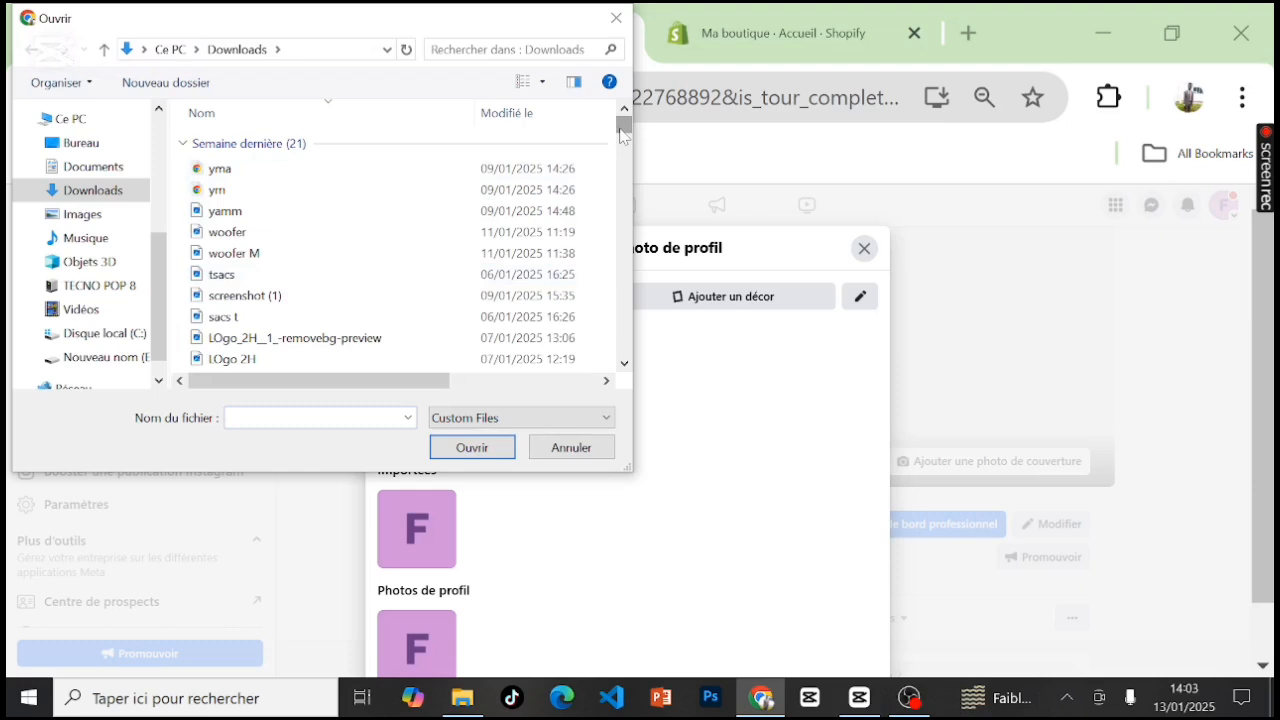
pyautogui.scroll(-3, 621, 135)
pyautogui.scroll(2, 621, 135)
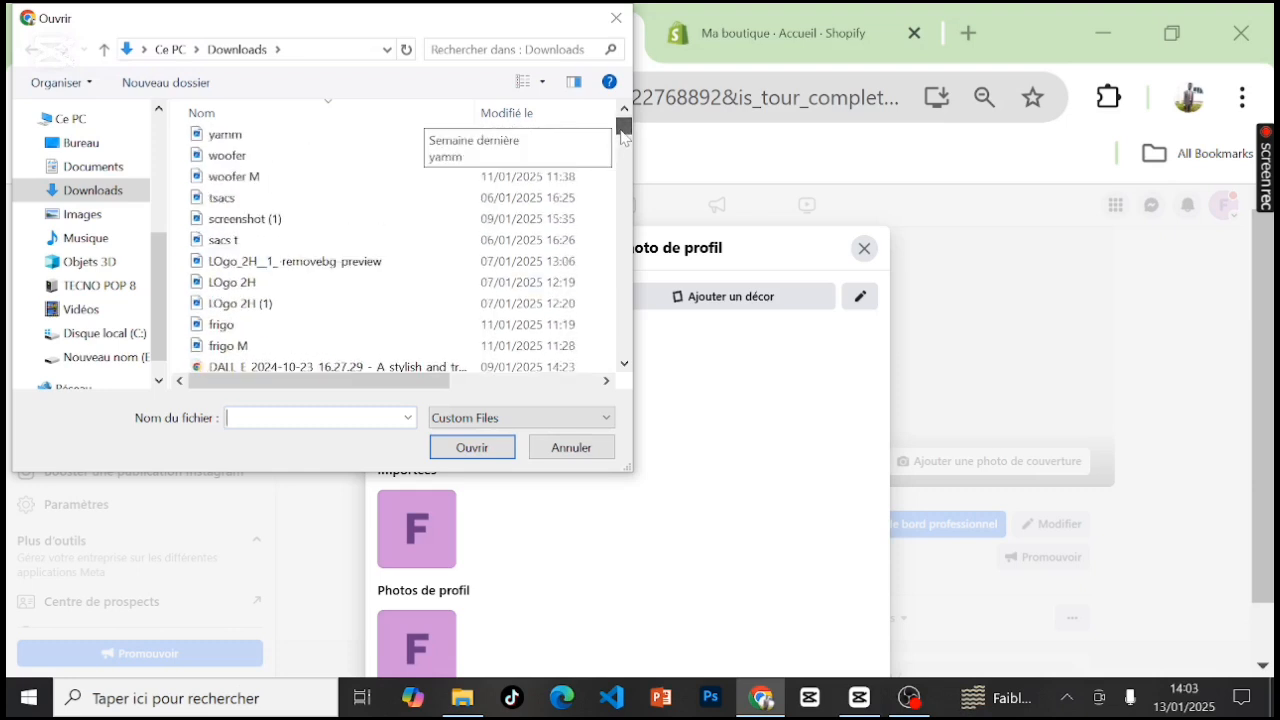
pyautogui.click(417, 313)
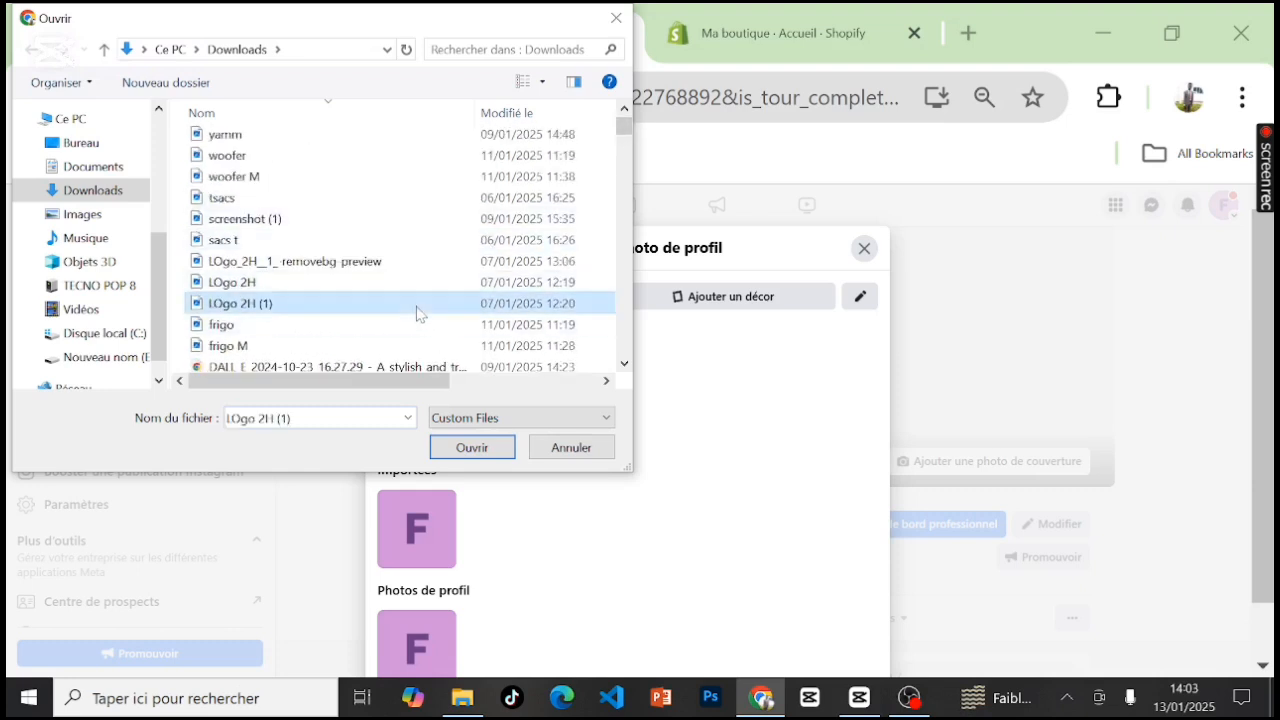
pyautogui.click(477, 452)
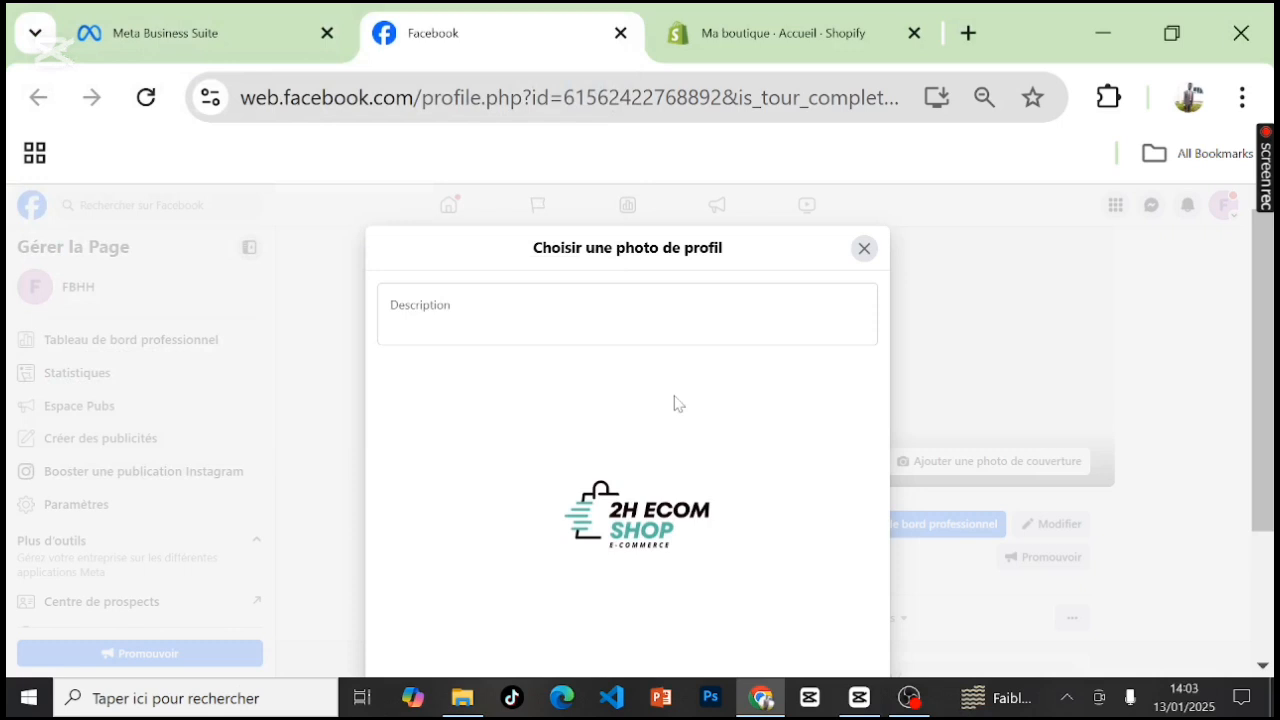
pyautogui.scroll(-2, 886, 465)
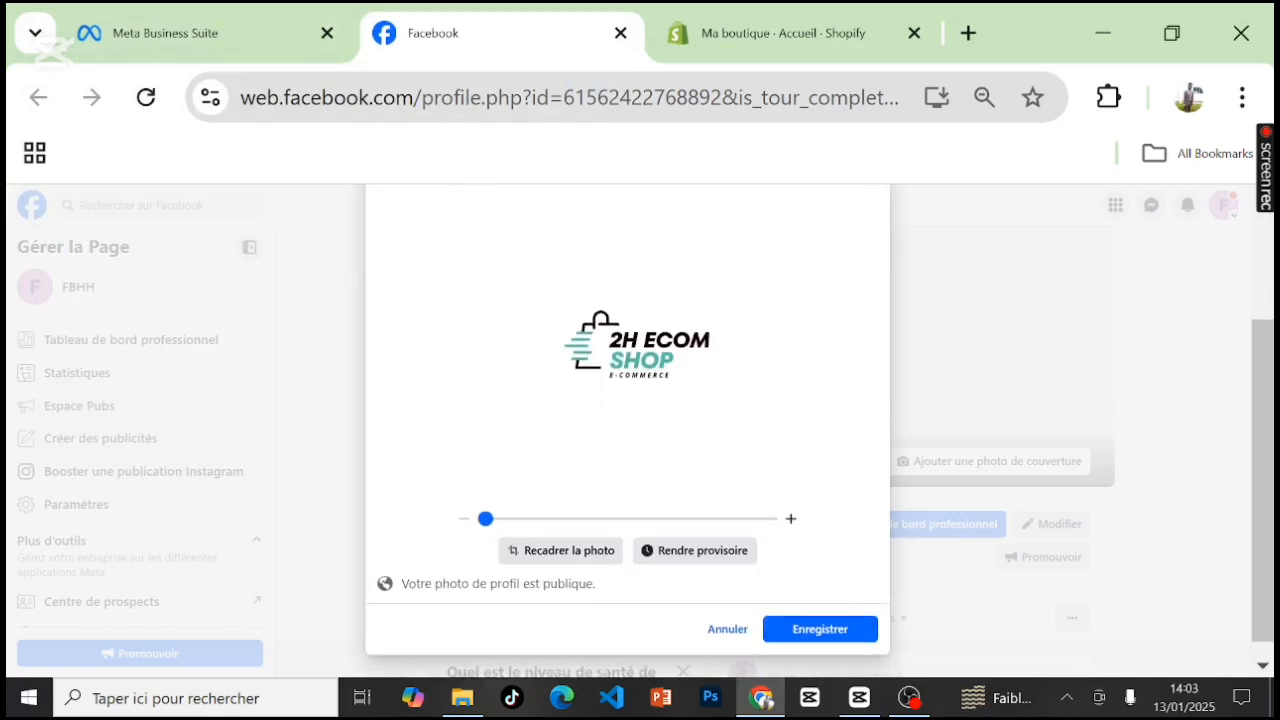
pyautogui.click(808, 629)
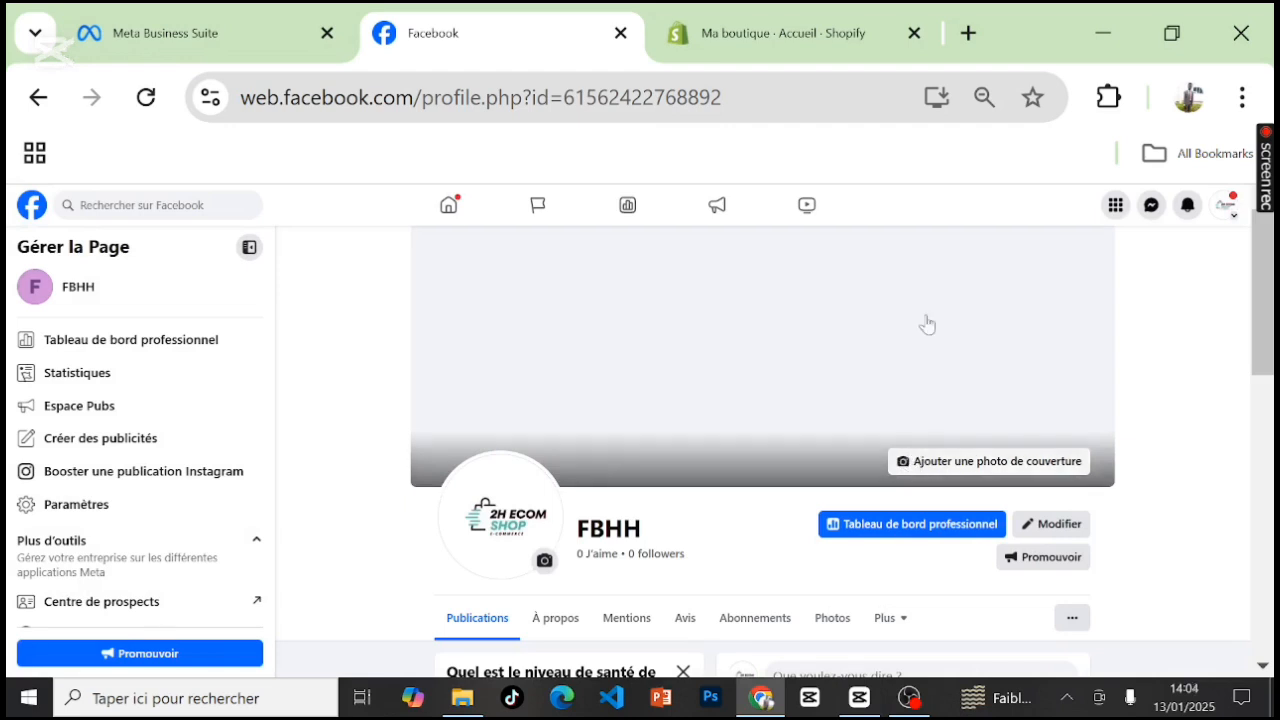
# Step: Search the web for Canva in a new tab, open its free design page and start creating a design
pyautogui.click(968, 33)
pyautogui.write('c')
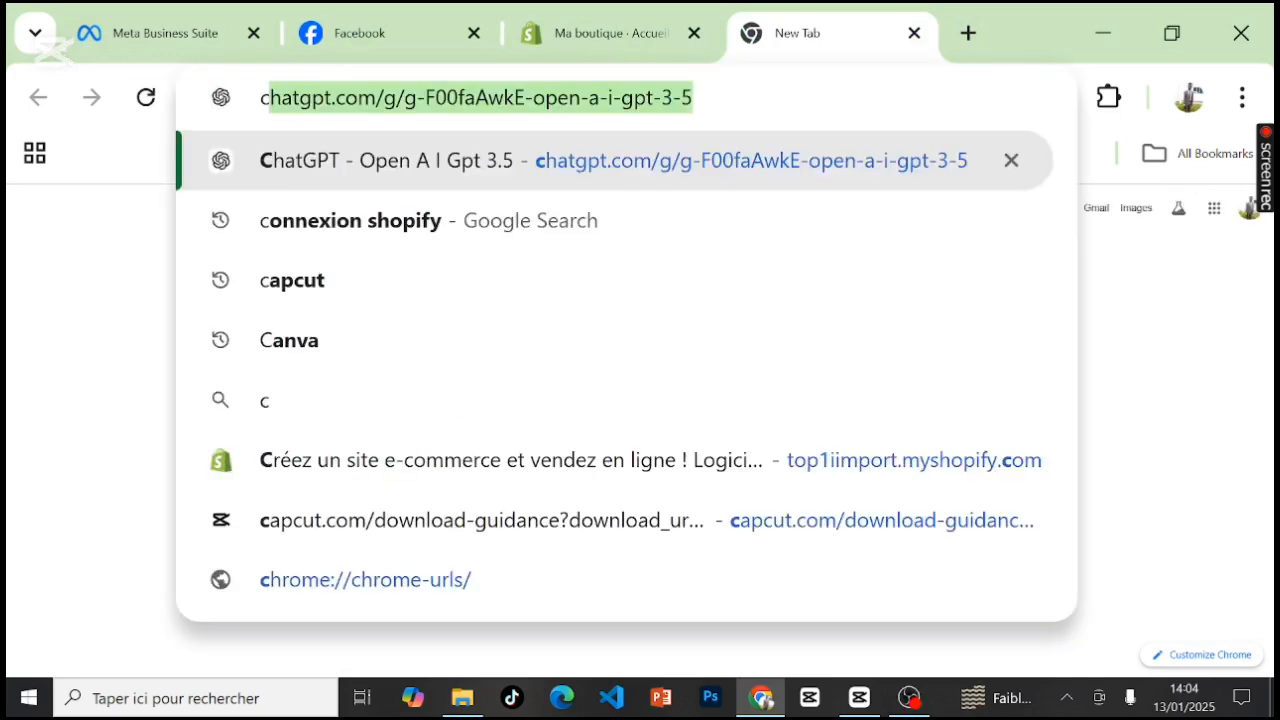
pyautogui.write('anva')
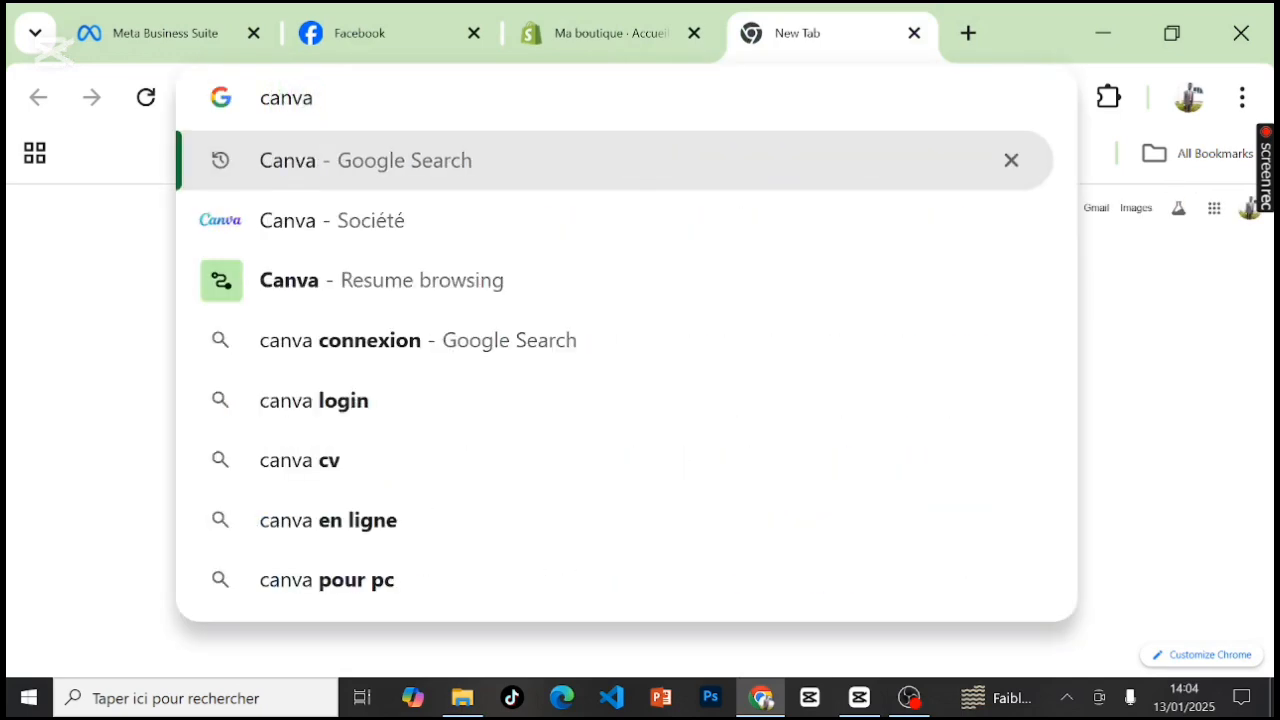
pyautogui.press('Return')
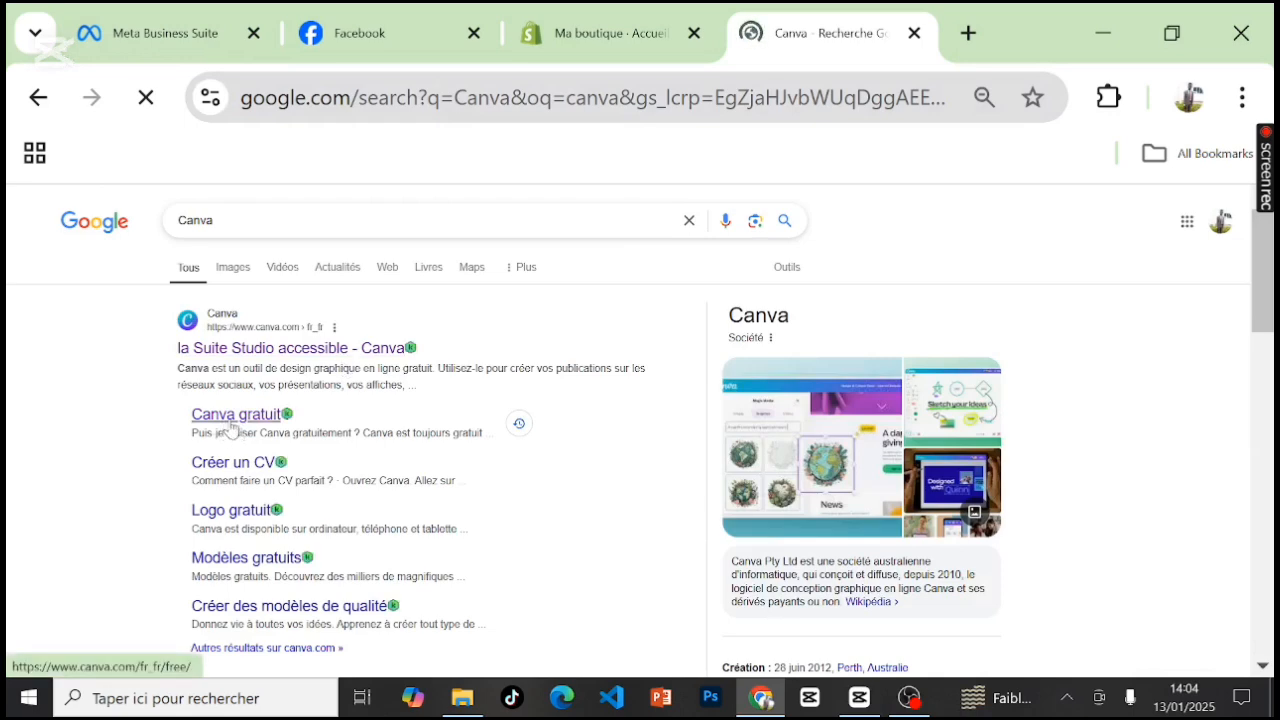
pyautogui.click(224, 428)
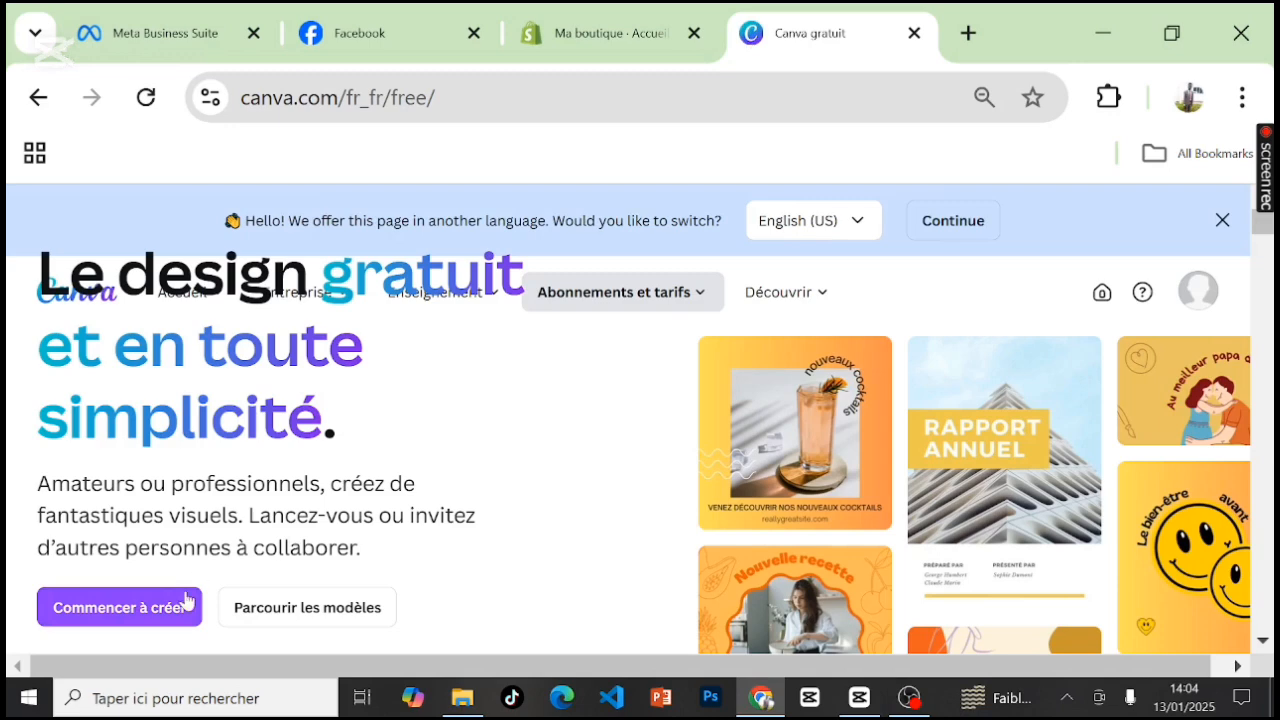
pyautogui.click(160, 616)
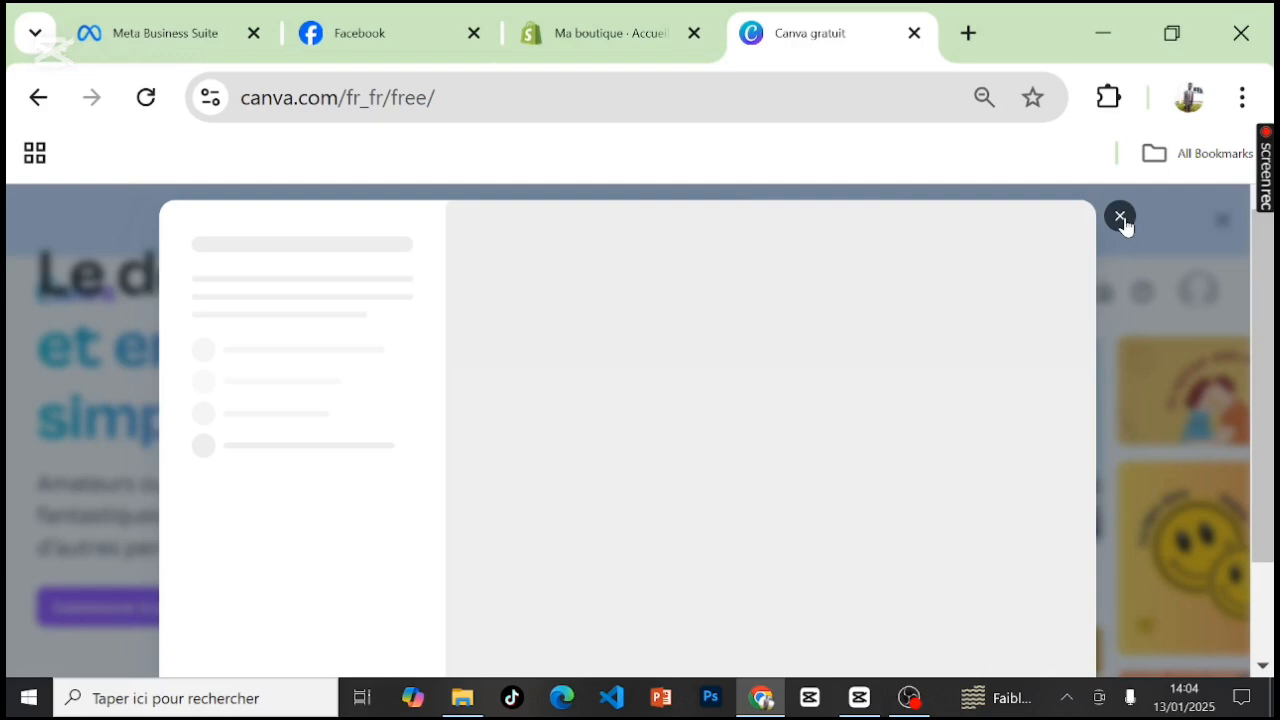
# Step: Return to the FBHH Page on Facebook and open its About information
pyautogui.click(595, 33)
pyautogui.click(360, 33)
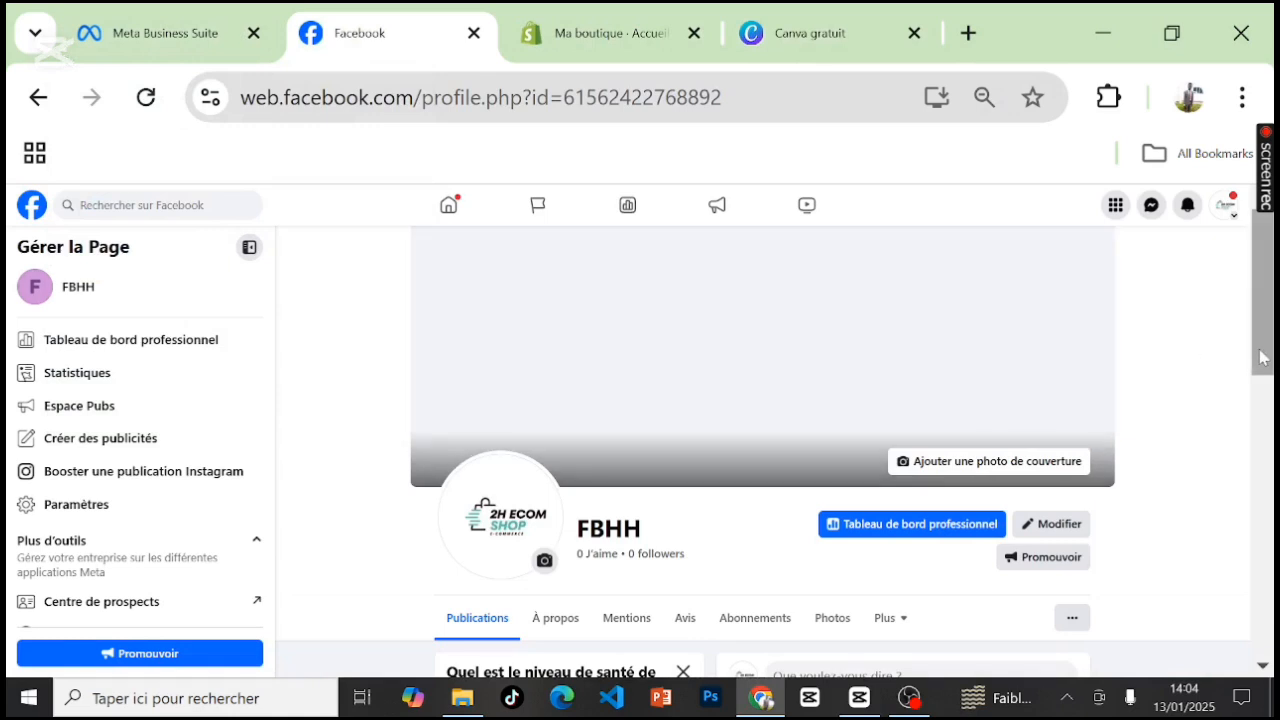
pyautogui.scroll(-3, 1267, 326)
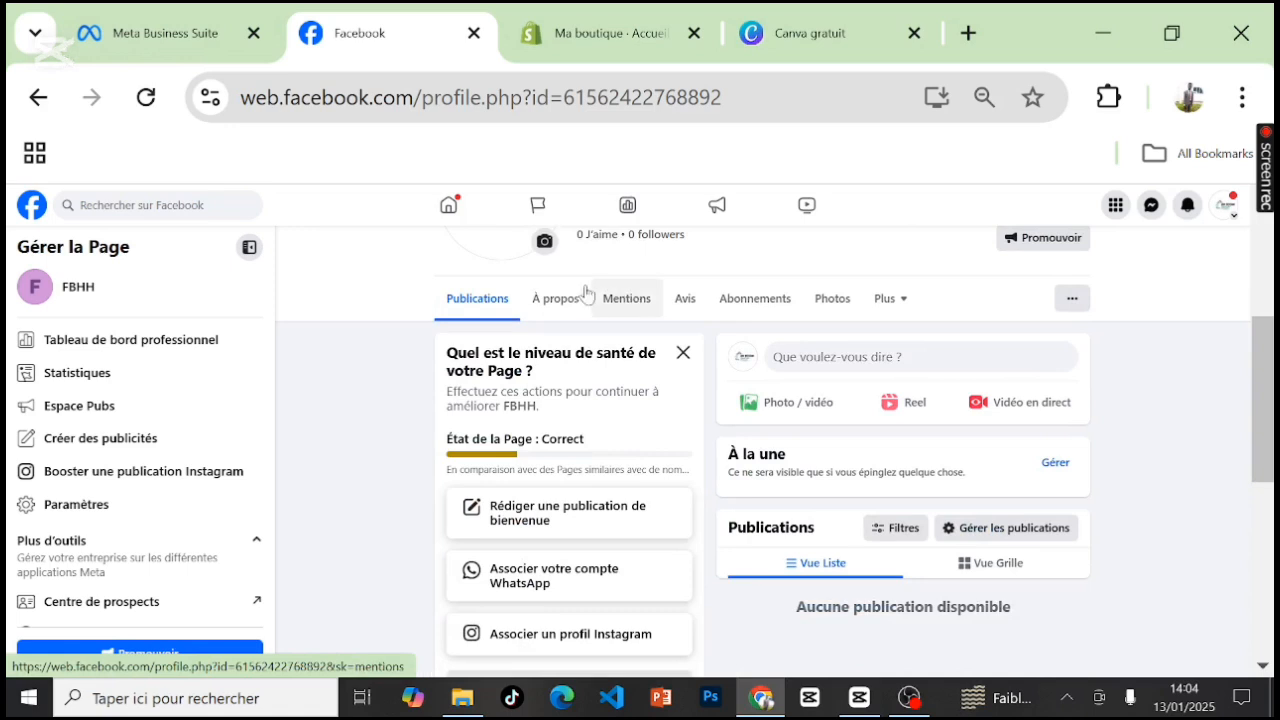
pyautogui.click(559, 299)
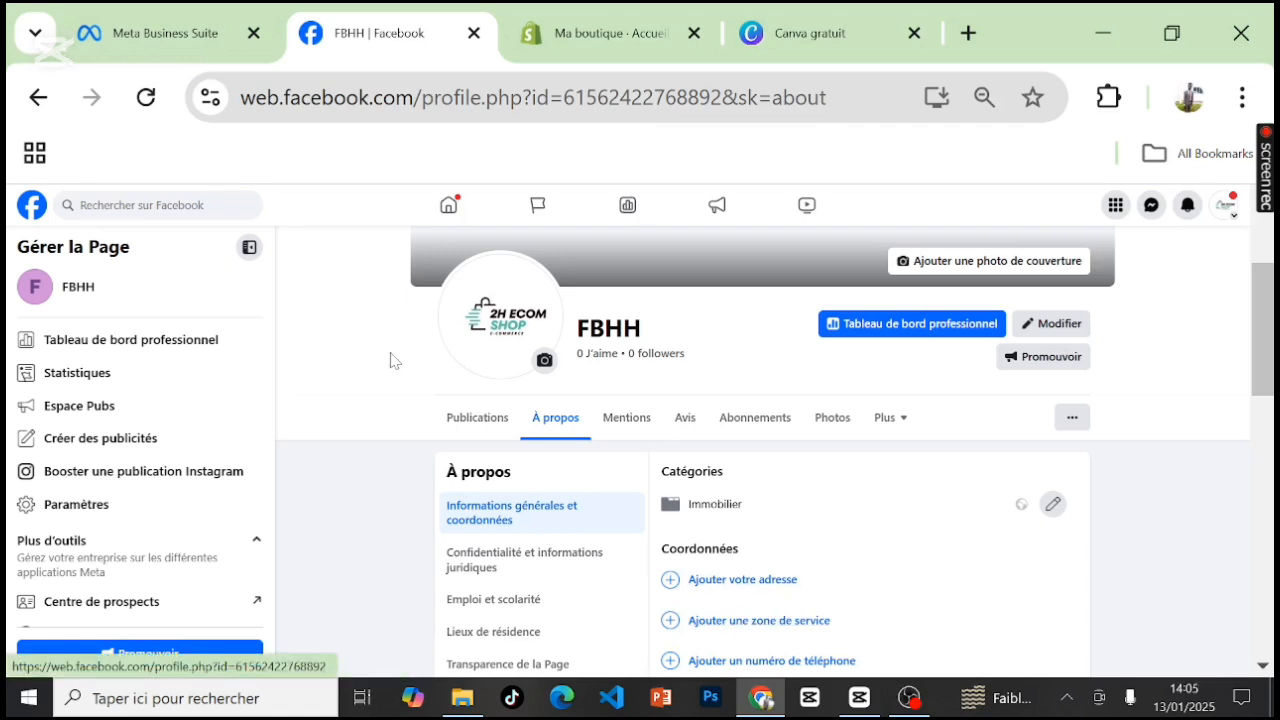
# Step: Switch to Meta Business Suite and step back through the Pages, datasets, ad accounts and people settings
pyautogui.click(155, 30)
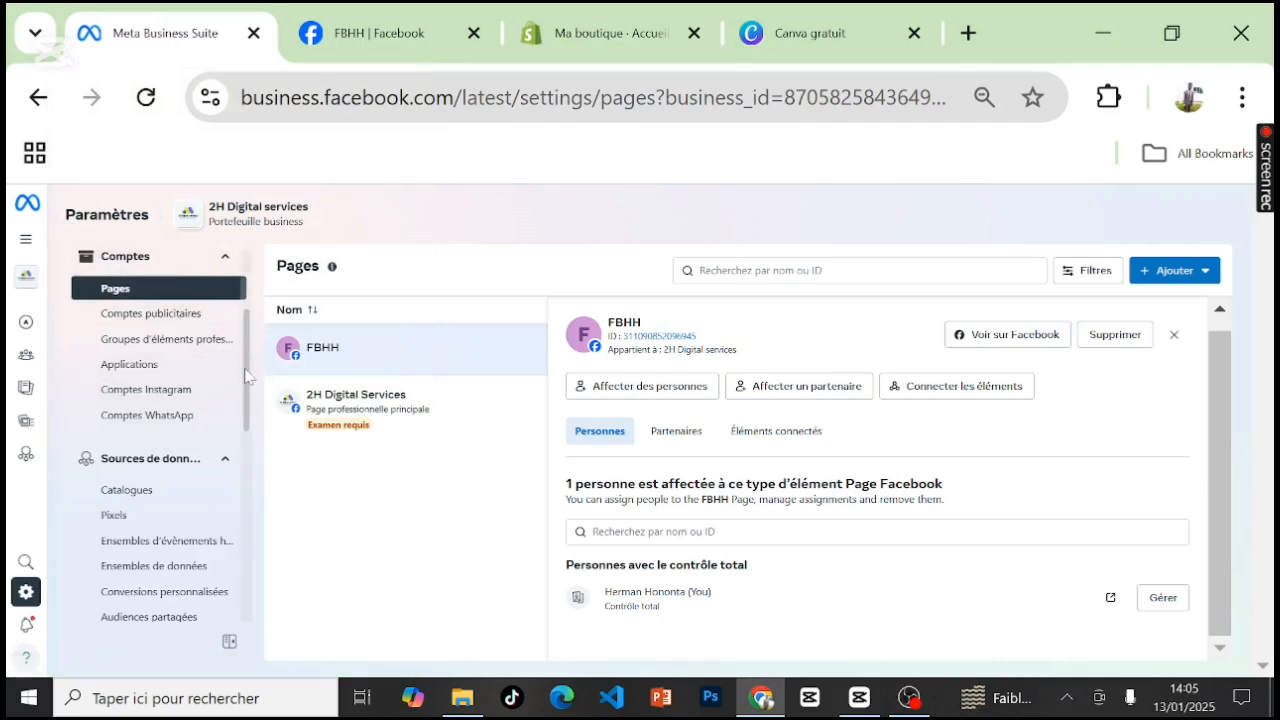
pyautogui.scroll(-2, 247, 376)
pyautogui.scroll(1, 248, 380)
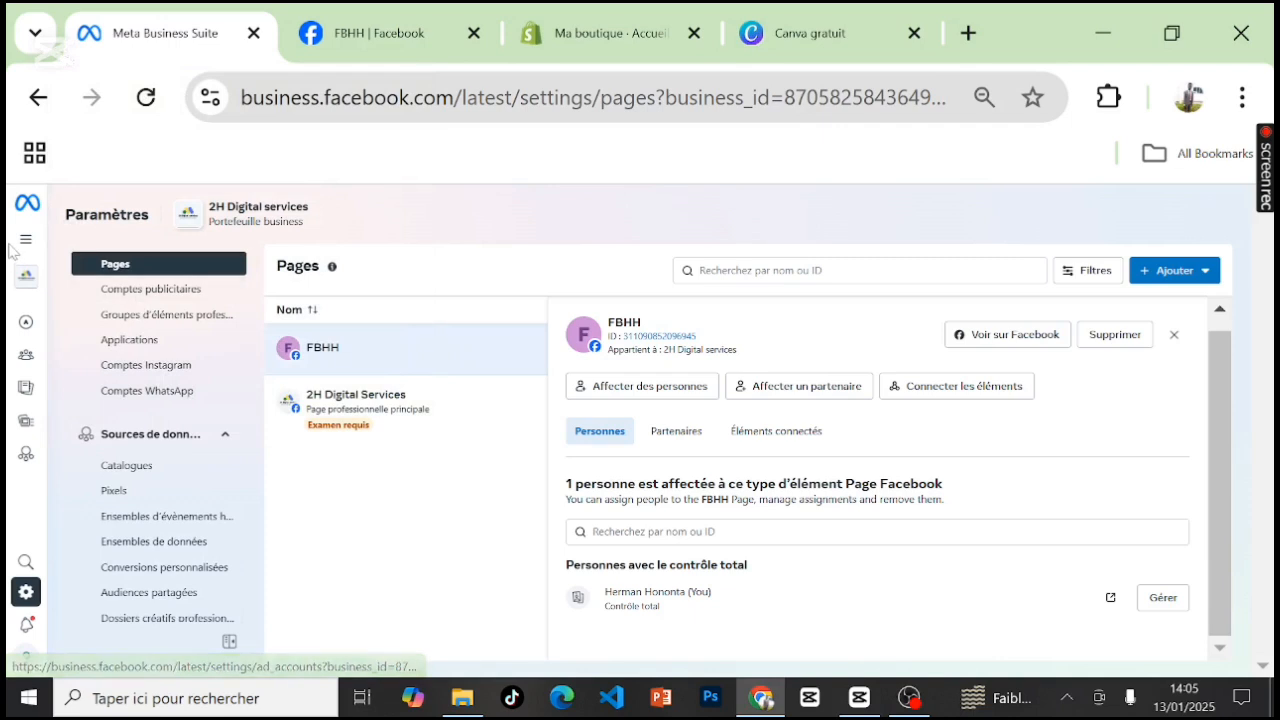
pyautogui.moveTo(14, 248)
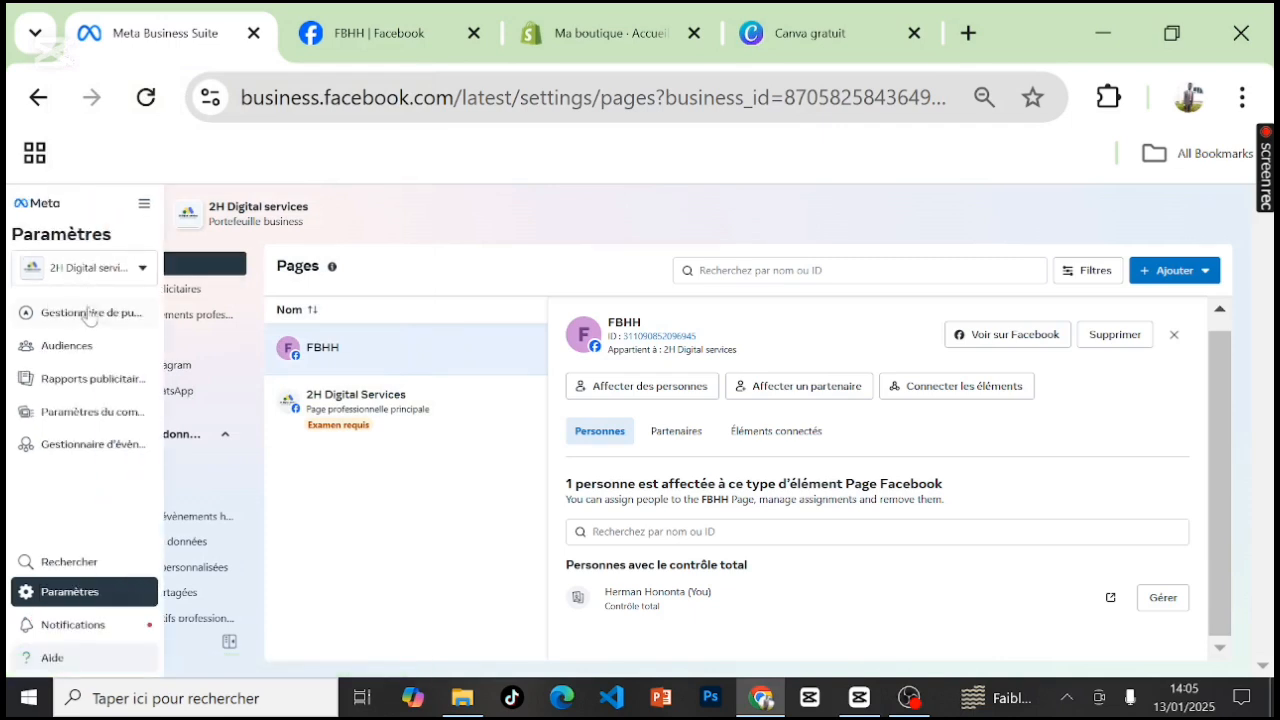
pyautogui.click(37, 99)
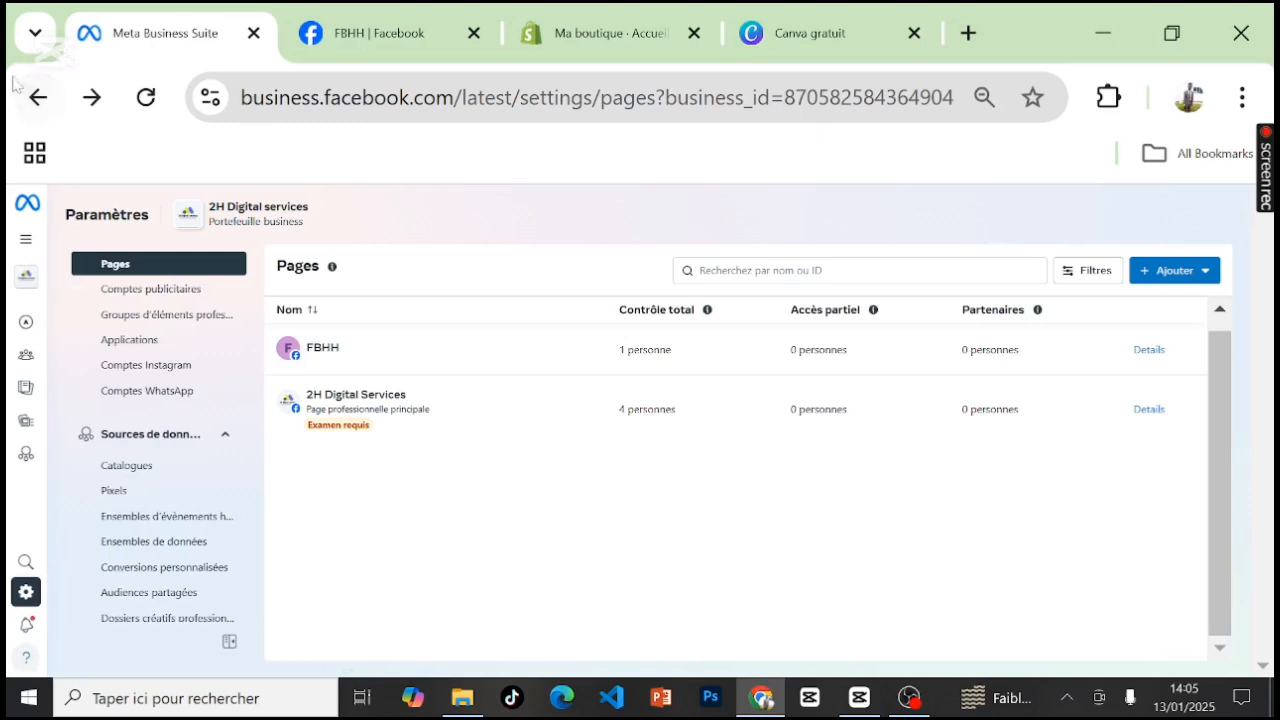
pyautogui.click(37, 100)
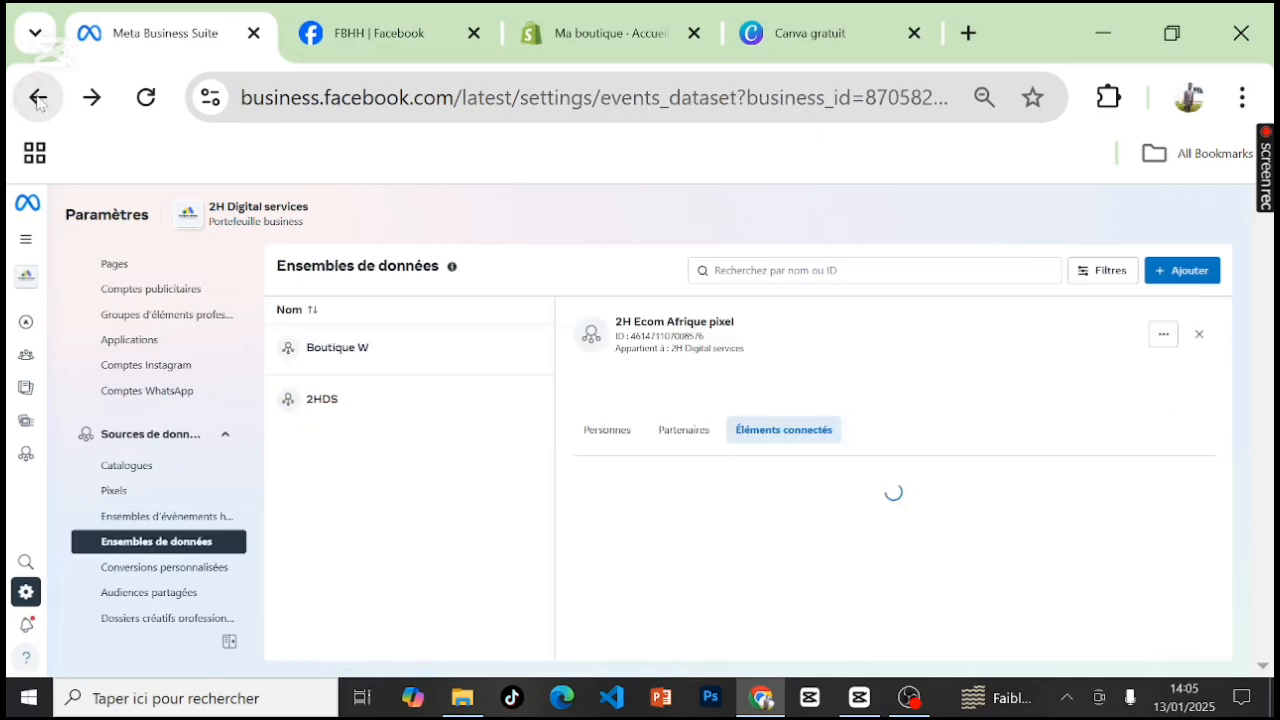
pyautogui.click(37, 97)
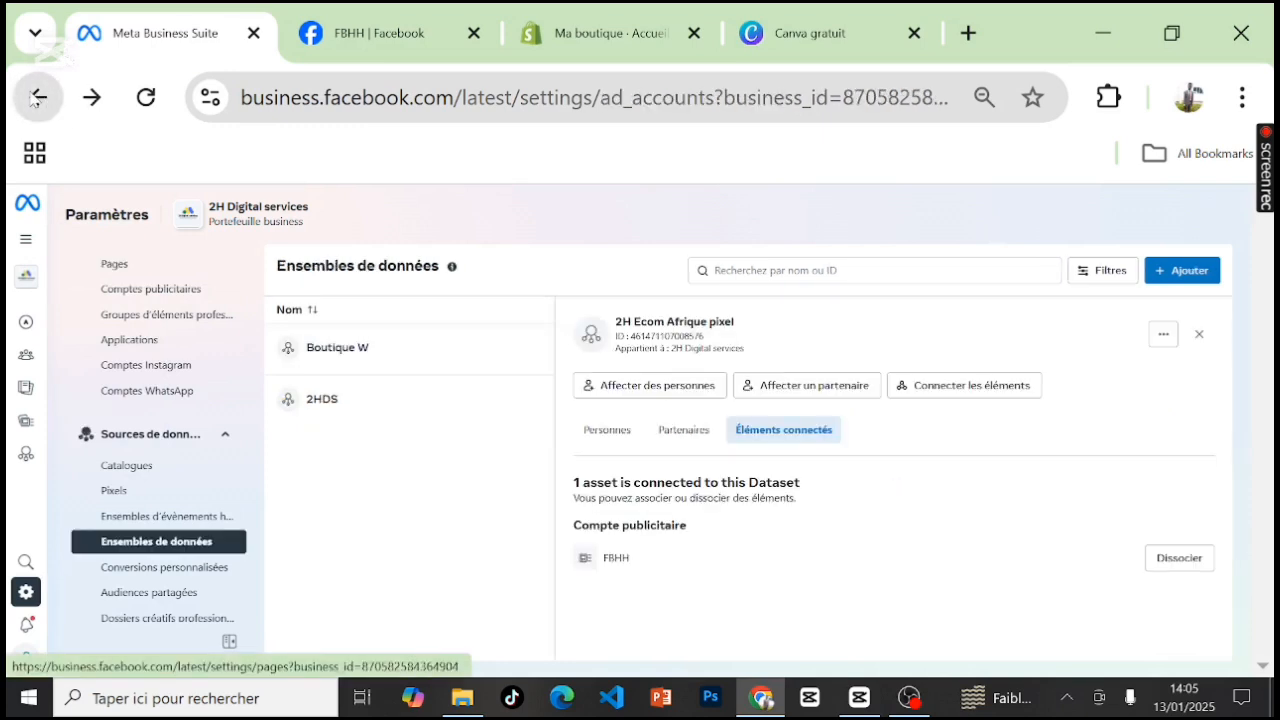
pyautogui.click(33, 97)
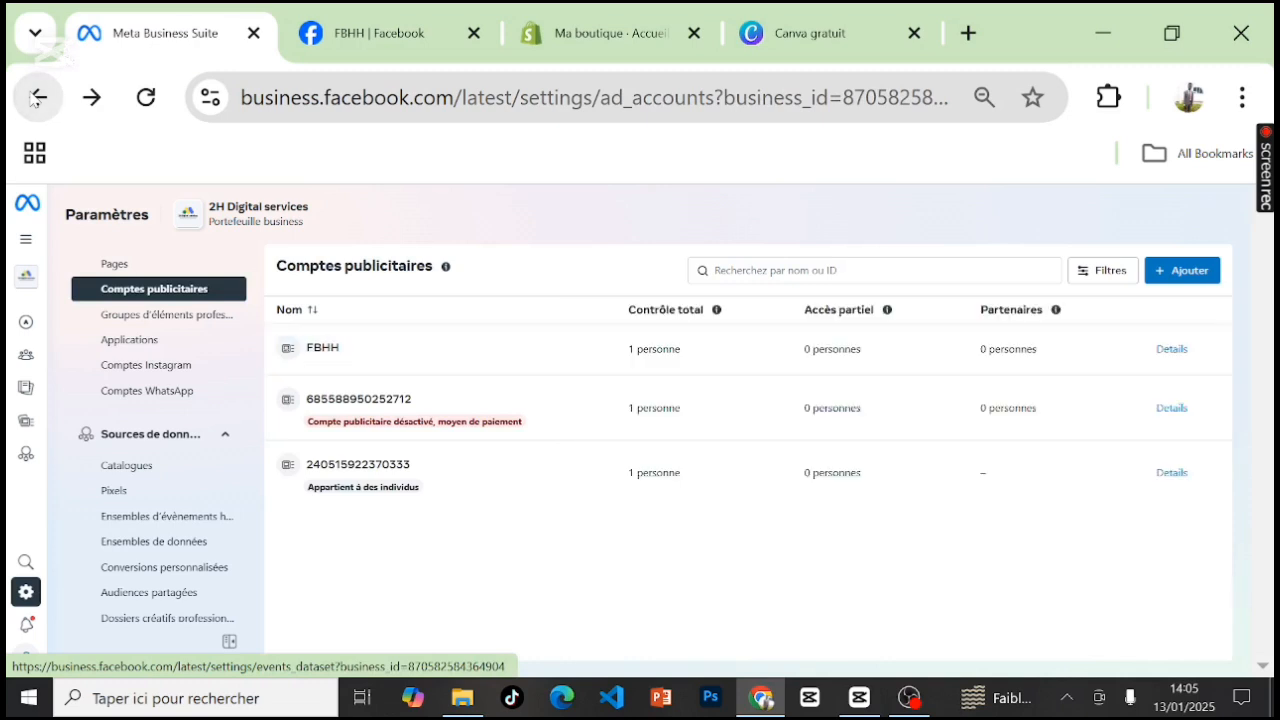
pyautogui.click(33, 97)
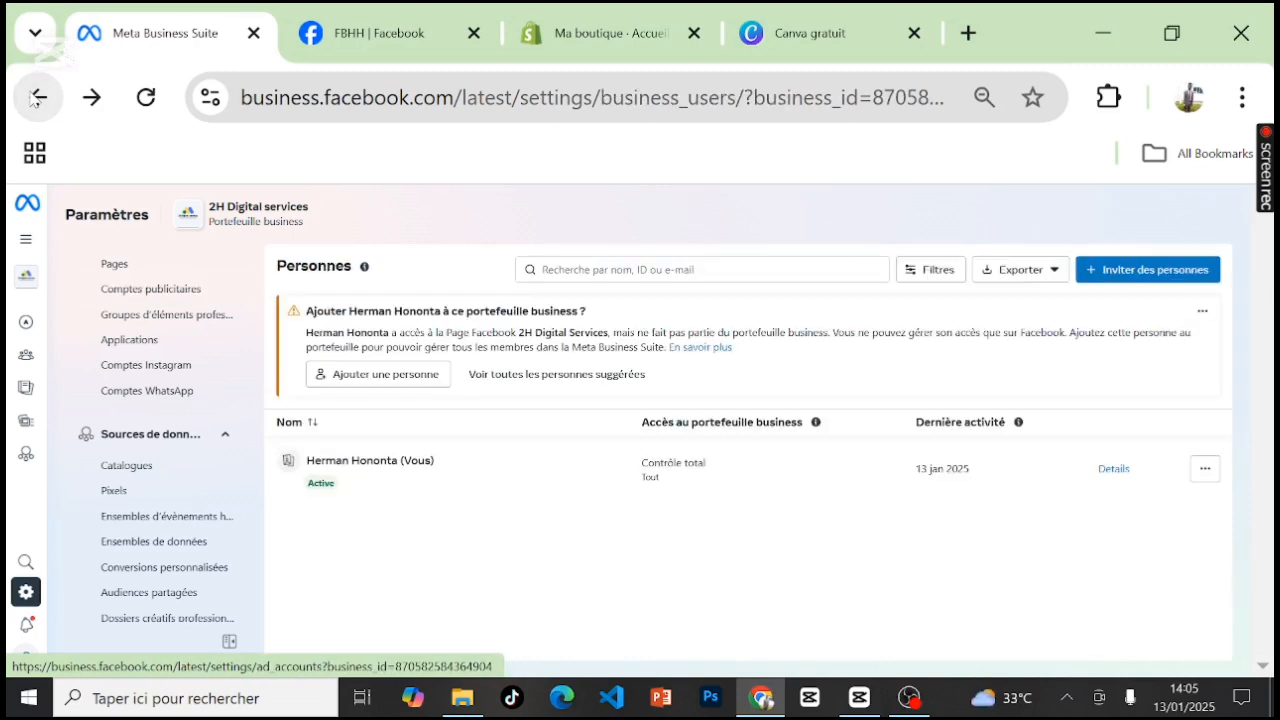
# Step: Return to the FBHH ad account overview in Ads Manager and start adding a payment method
pyautogui.click(33, 97)
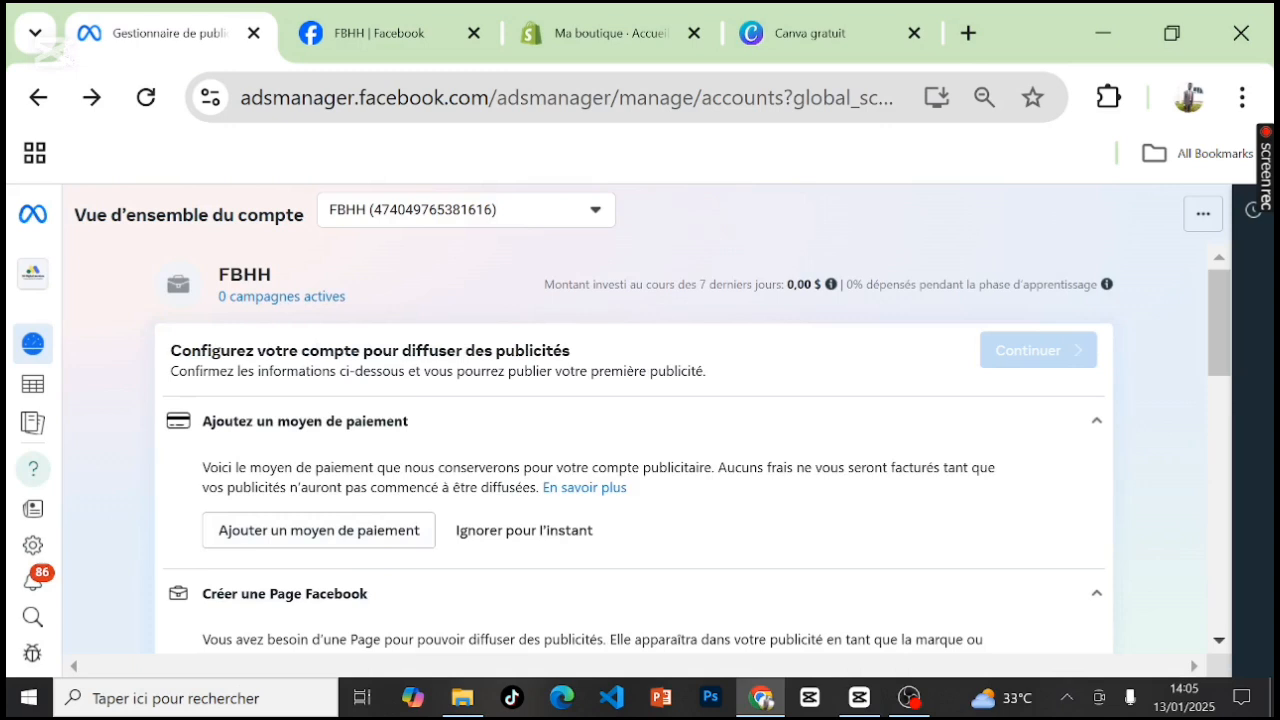
pyautogui.moveTo(1225, 341); pyautogui.dragTo(1231, 378)
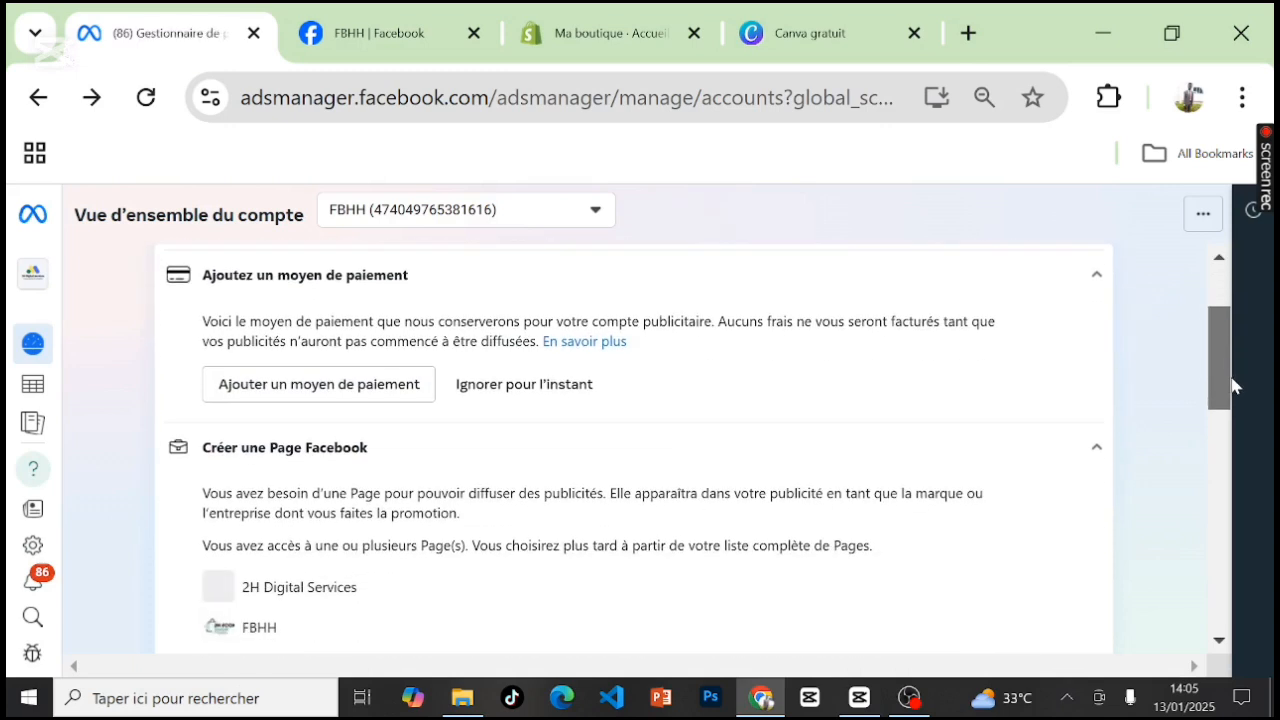
pyautogui.click(373, 385)
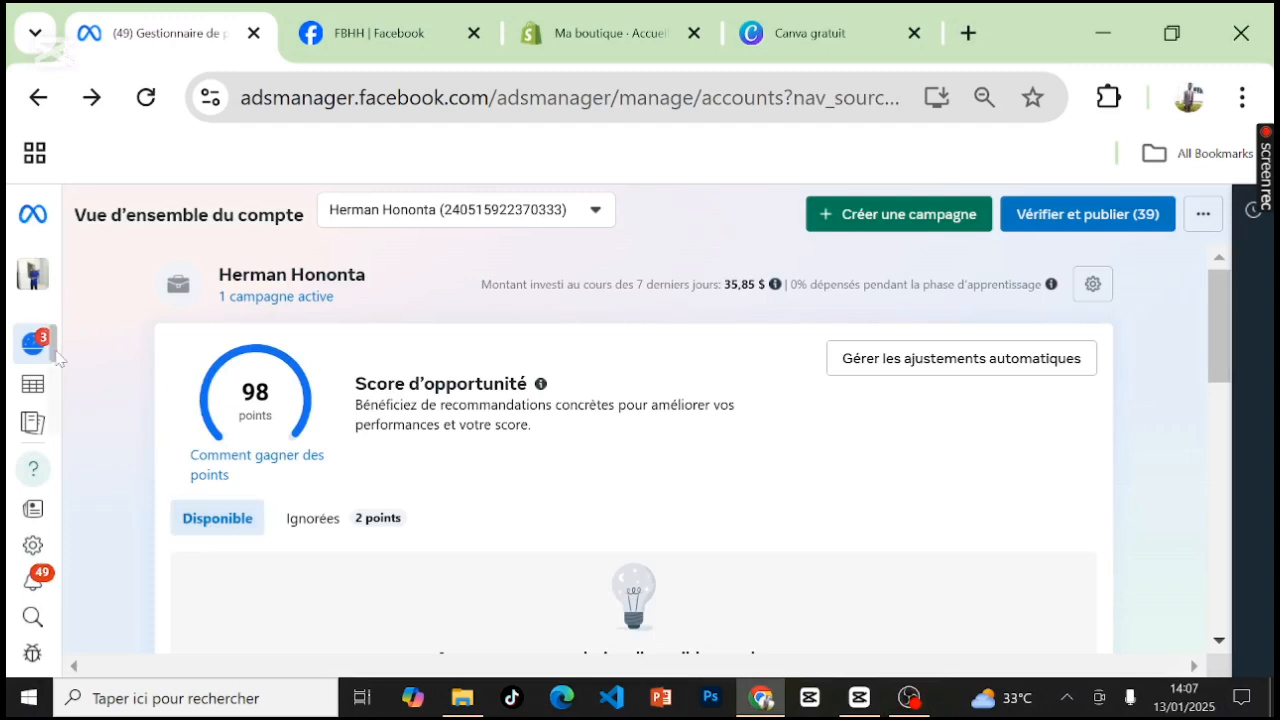
# Step: Switch Ads Manager from the personal account to the 2H Digital services business portfolio
pyautogui.moveTo(28, 298)
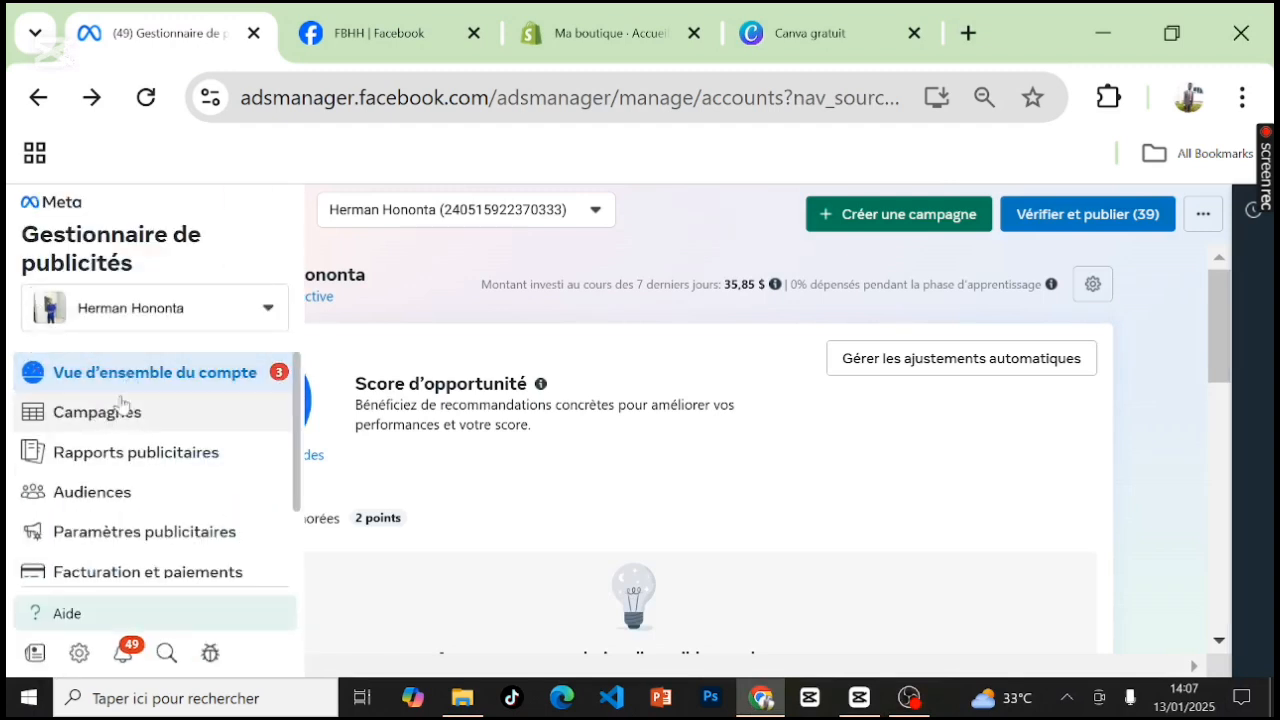
pyautogui.click(263, 315)
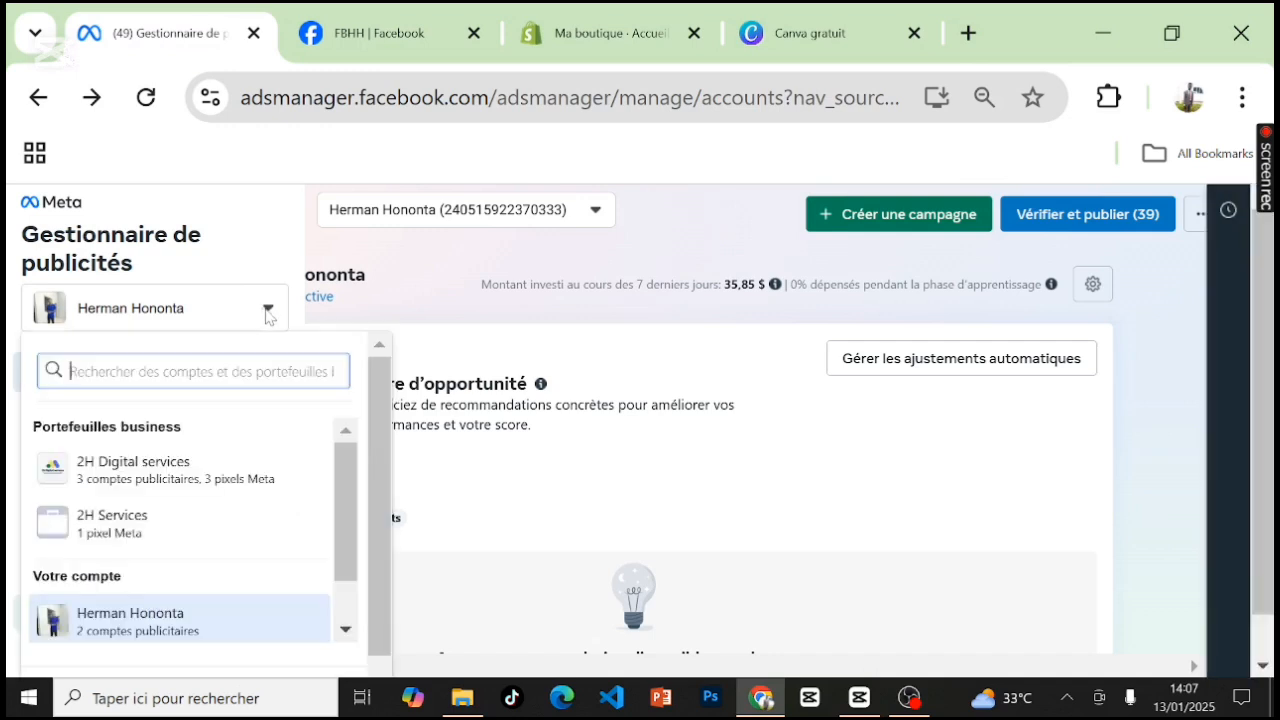
pyautogui.click(199, 473)
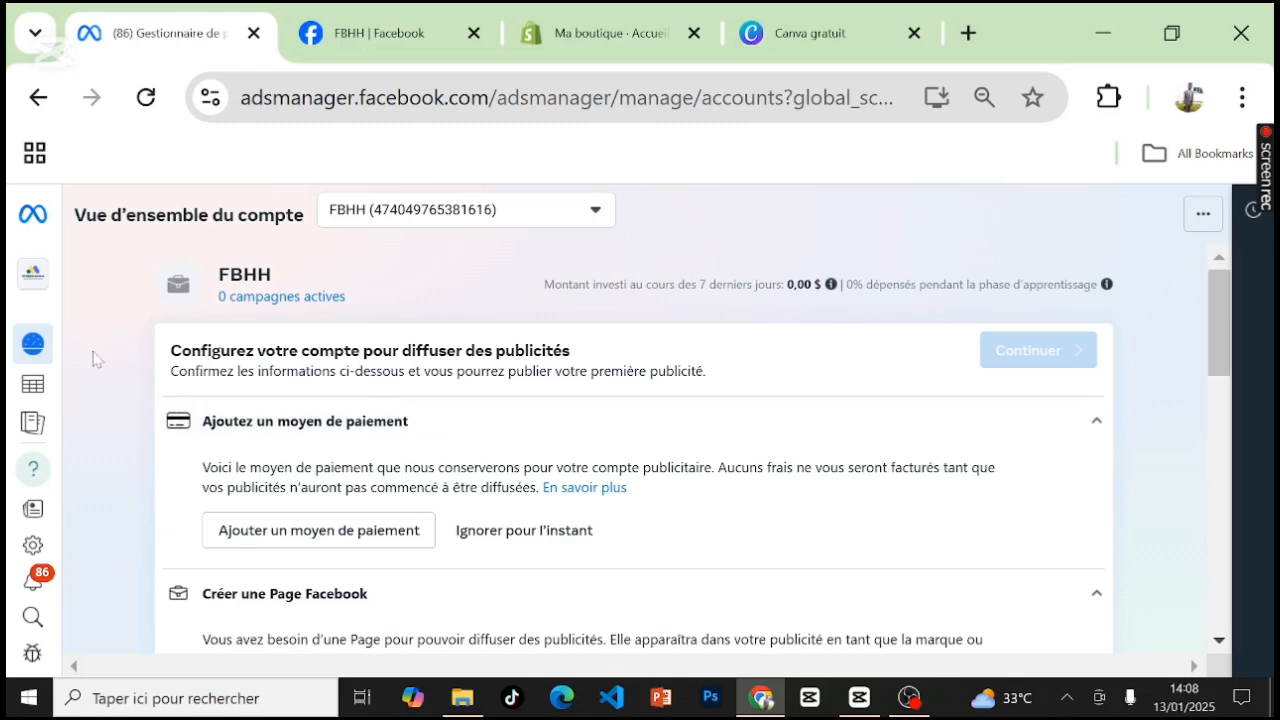
# Step: Open the business settings of the 2H Digital services portfolio from the full list of Meta tools
pyautogui.moveTo(48, 370)
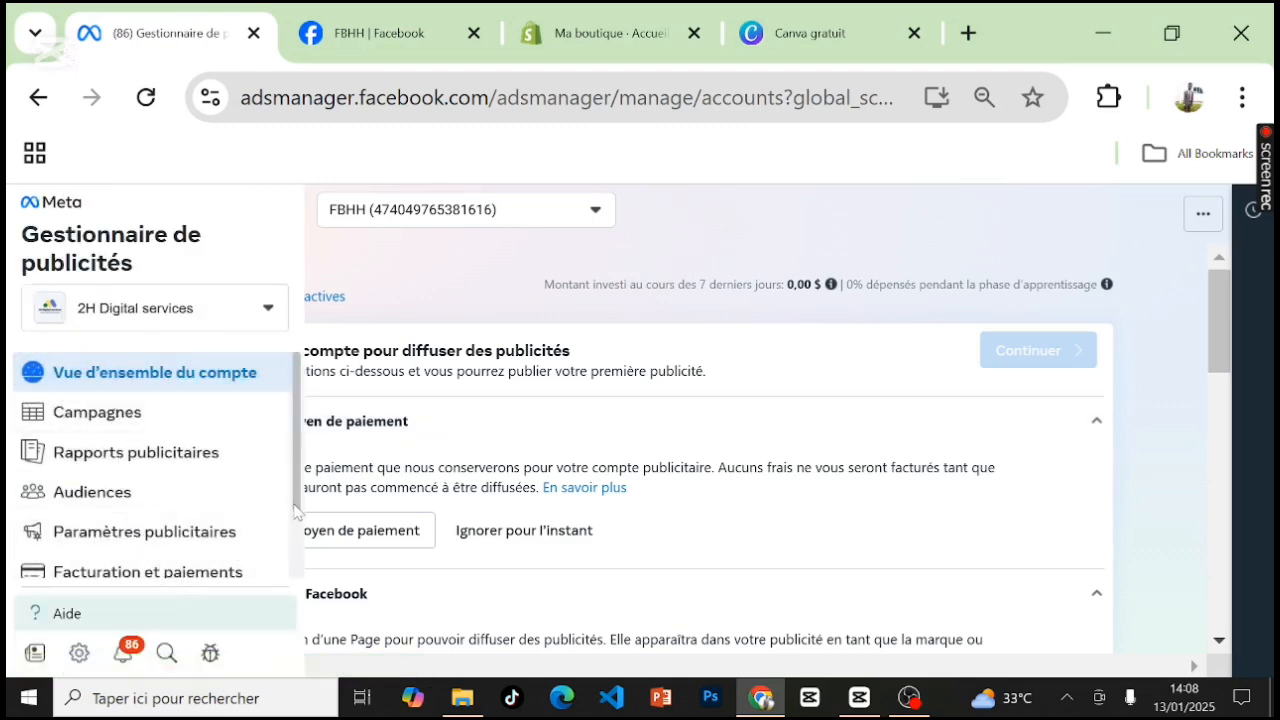
pyautogui.scroll(-2, 200, 520)
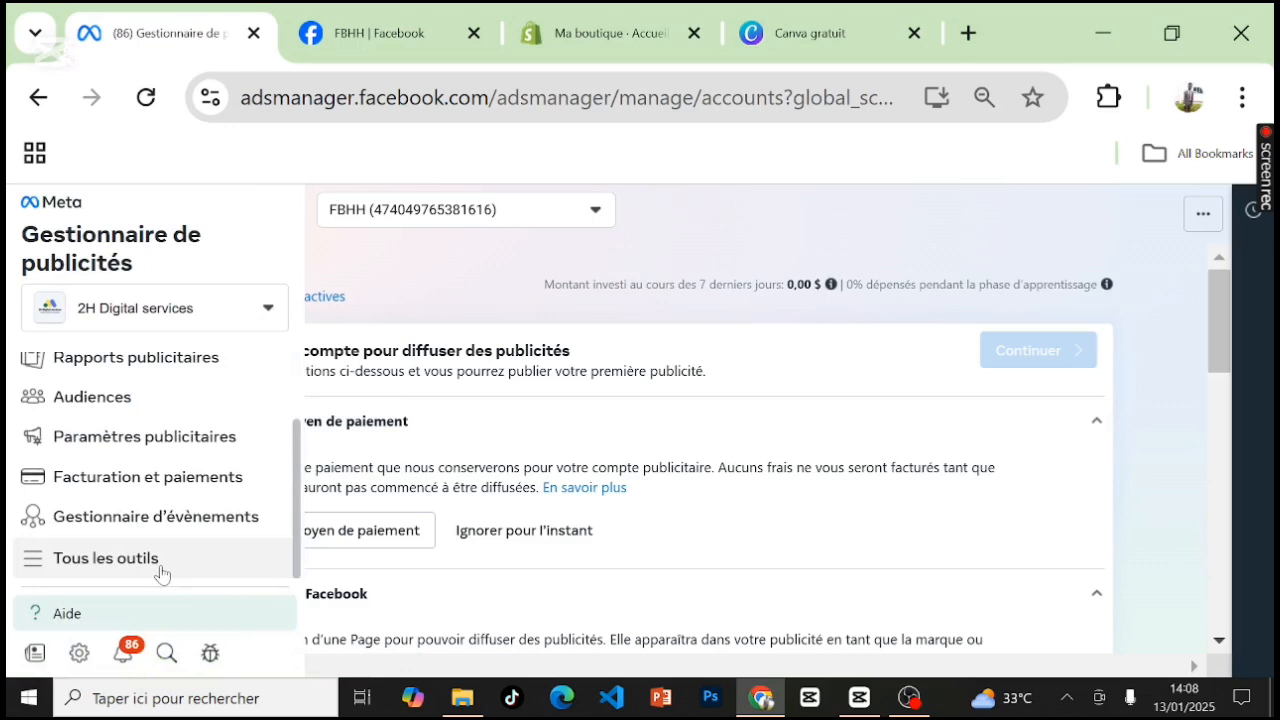
pyautogui.click(161, 570)
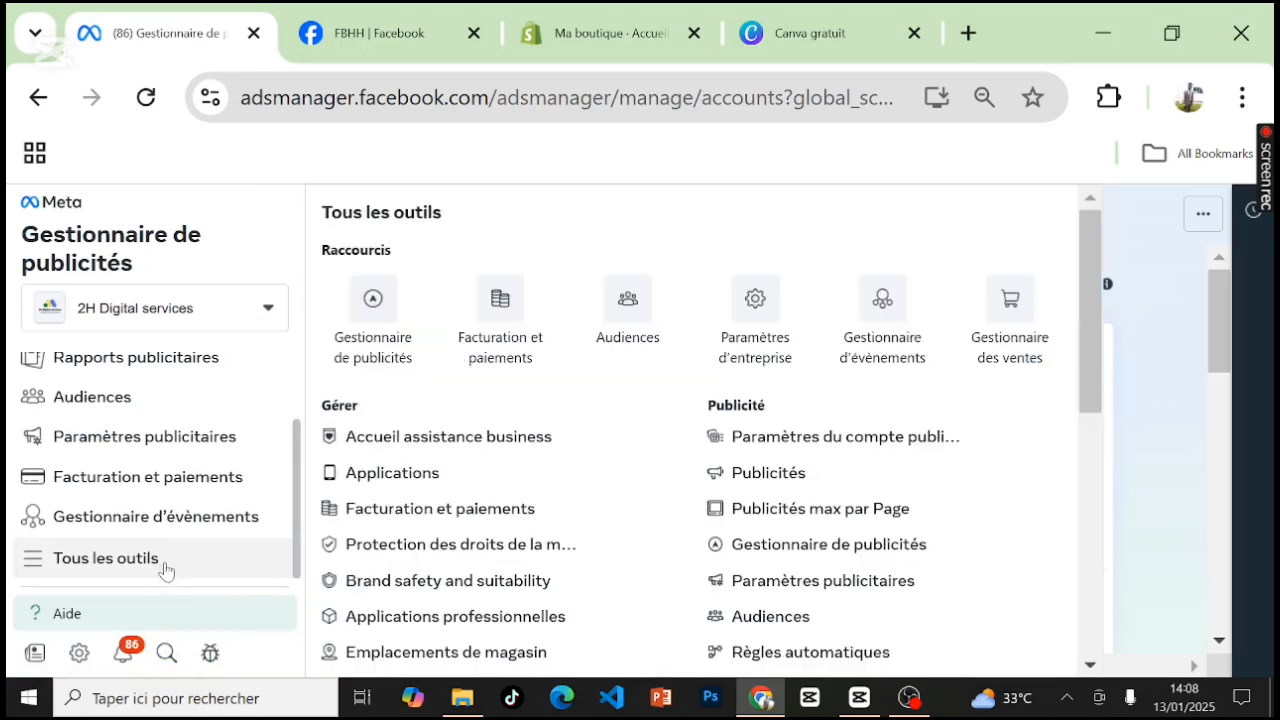
pyautogui.click(728, 341)
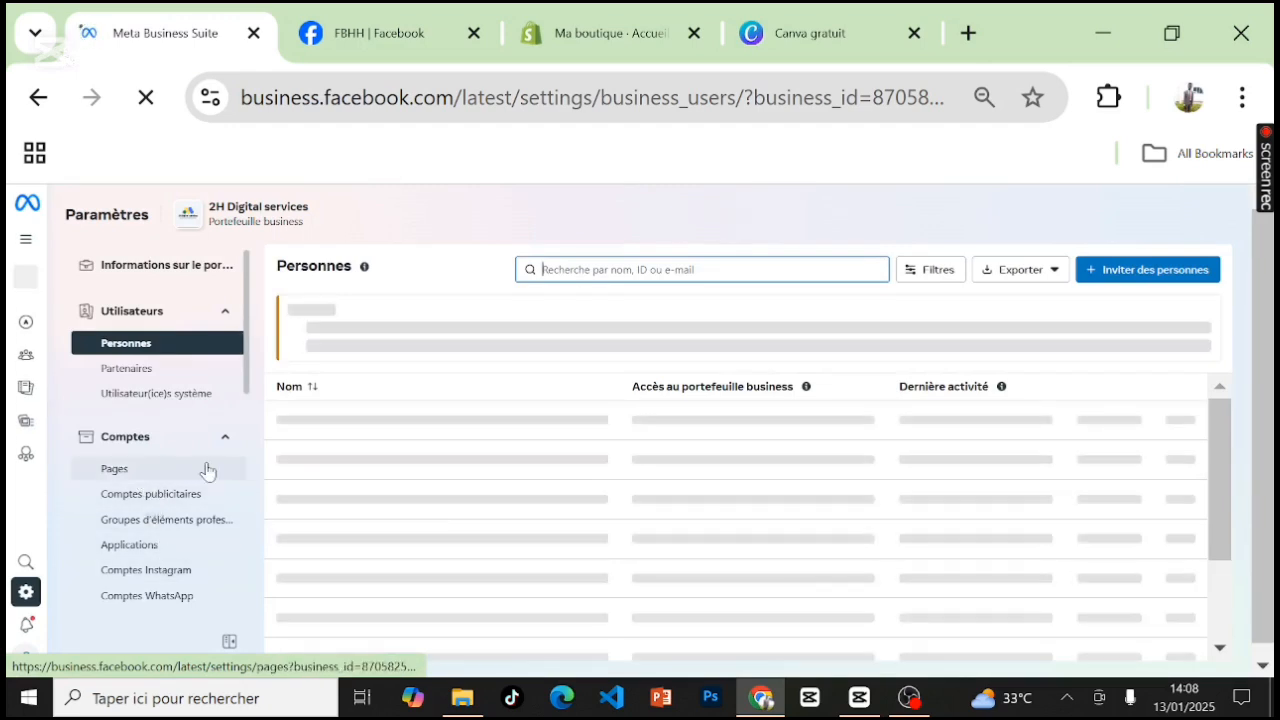
# Step: Expand the data sources in the business settings and show the portfolio's datasets
pyautogui.moveTo(248, 393); pyautogui.dragTo(248, 448)
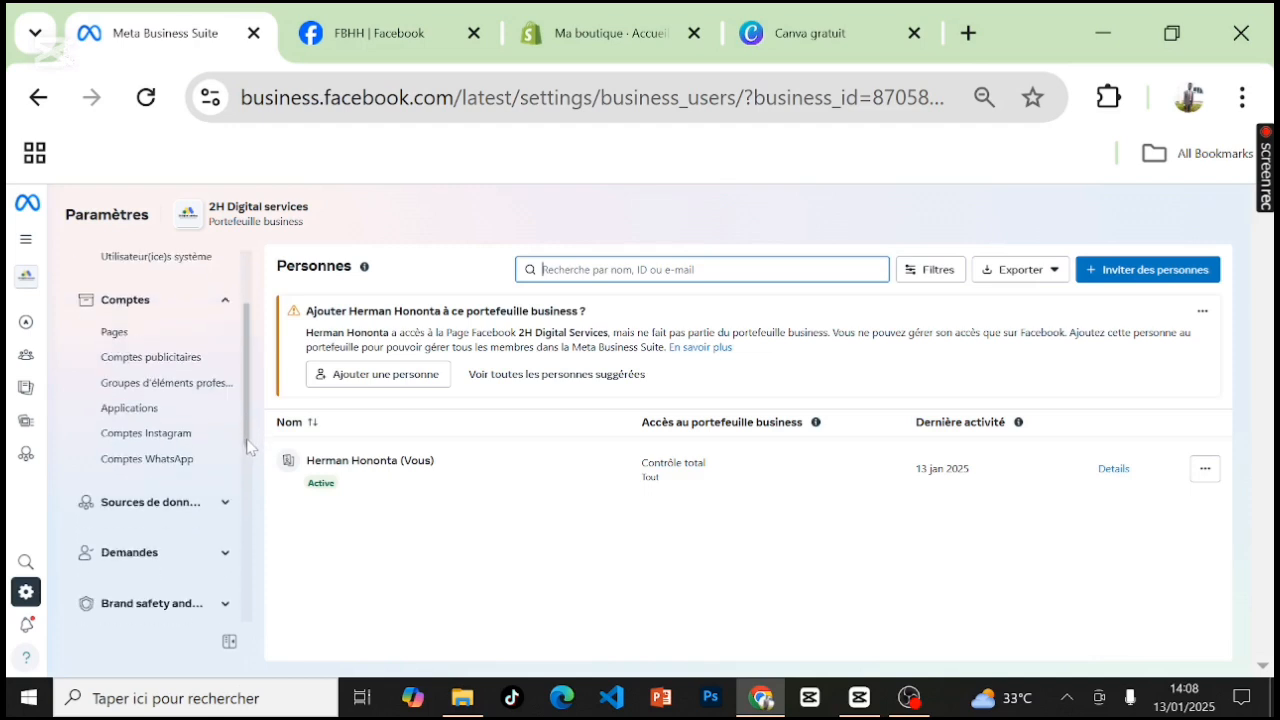
pyautogui.click(224, 502)
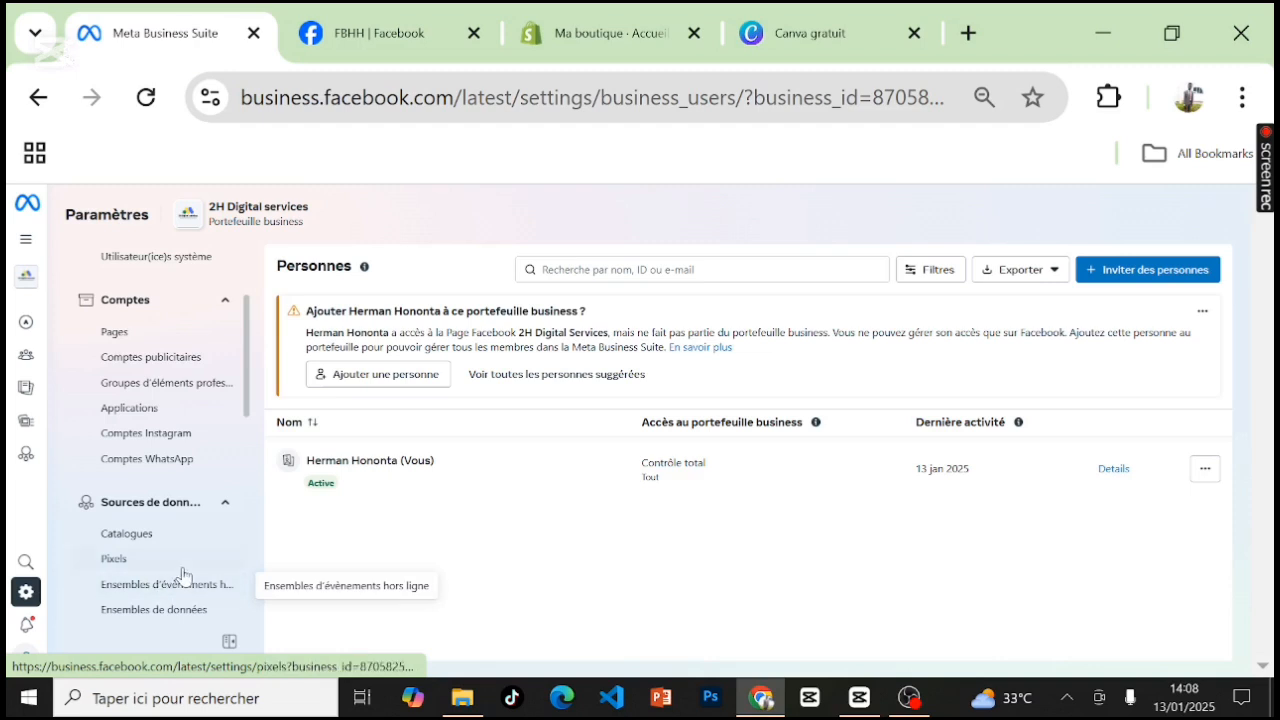
pyautogui.click(188, 617)
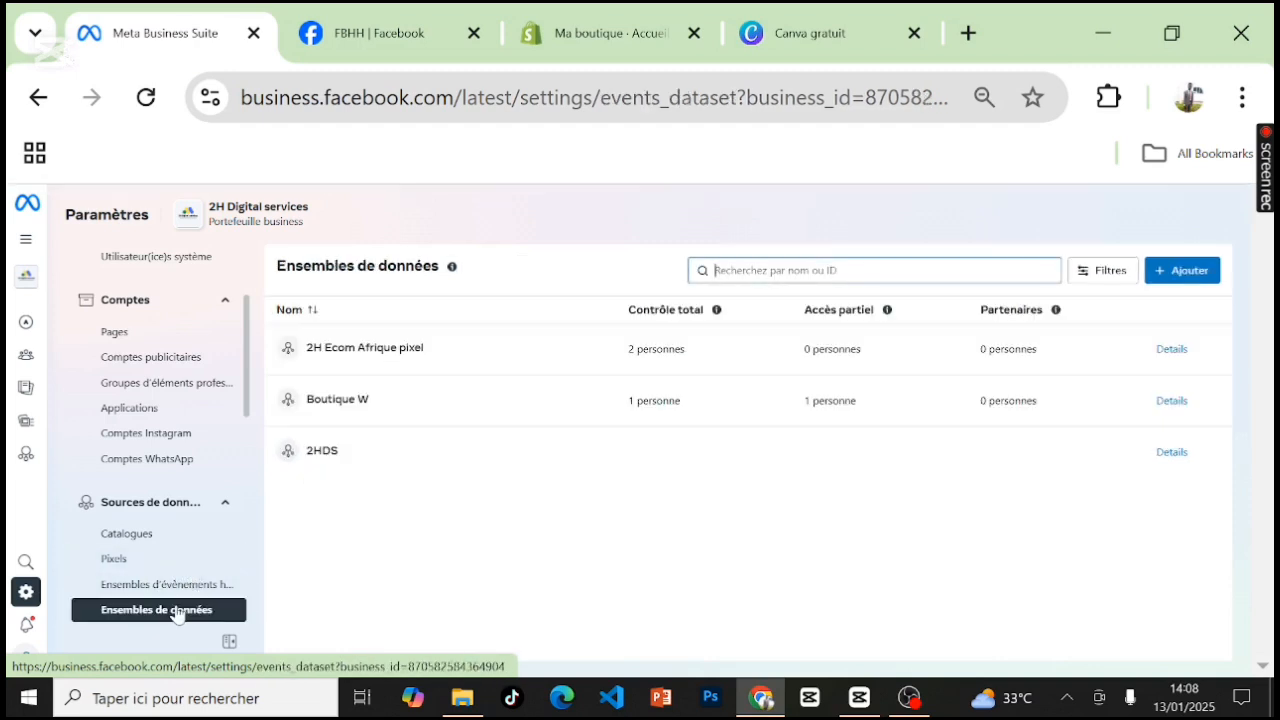
# Step: Open the details of the 2H Ecom Afrique pixel dataset and select its ID number
pyautogui.click(388, 357)
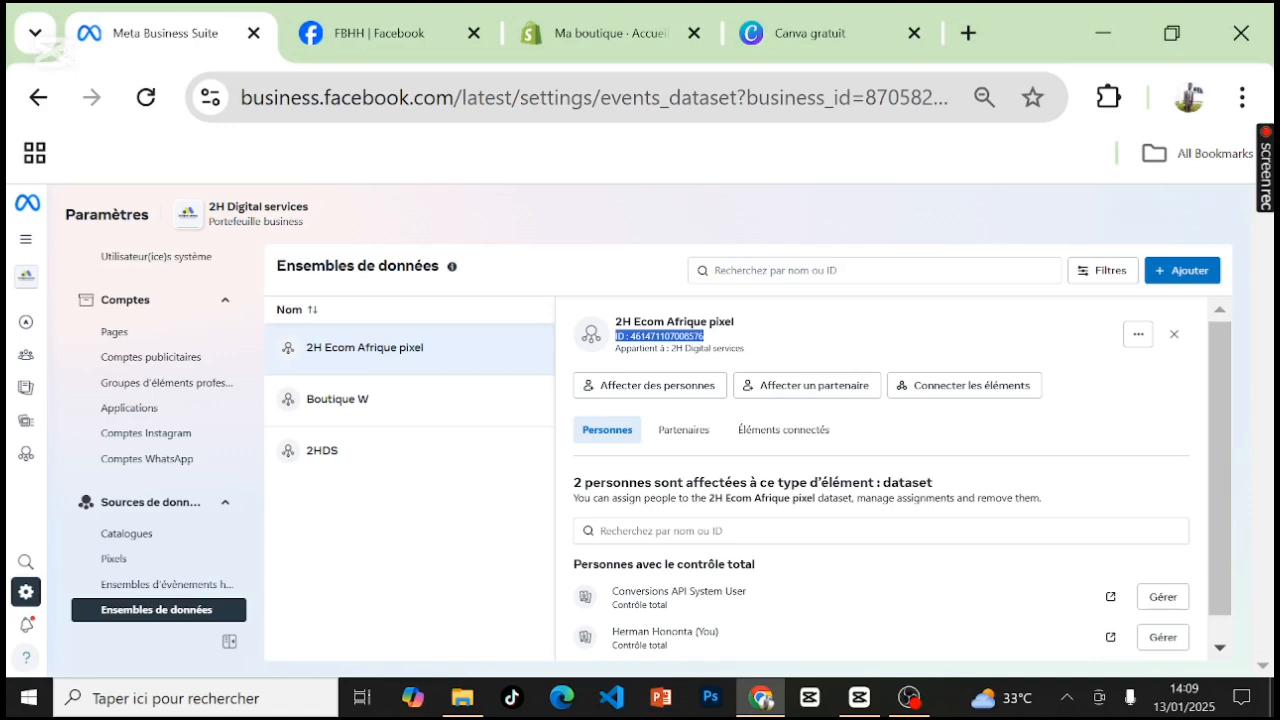
pyautogui.click(704, 337)
pyautogui.doubleClick(668, 337)
pyautogui.click(668, 337)
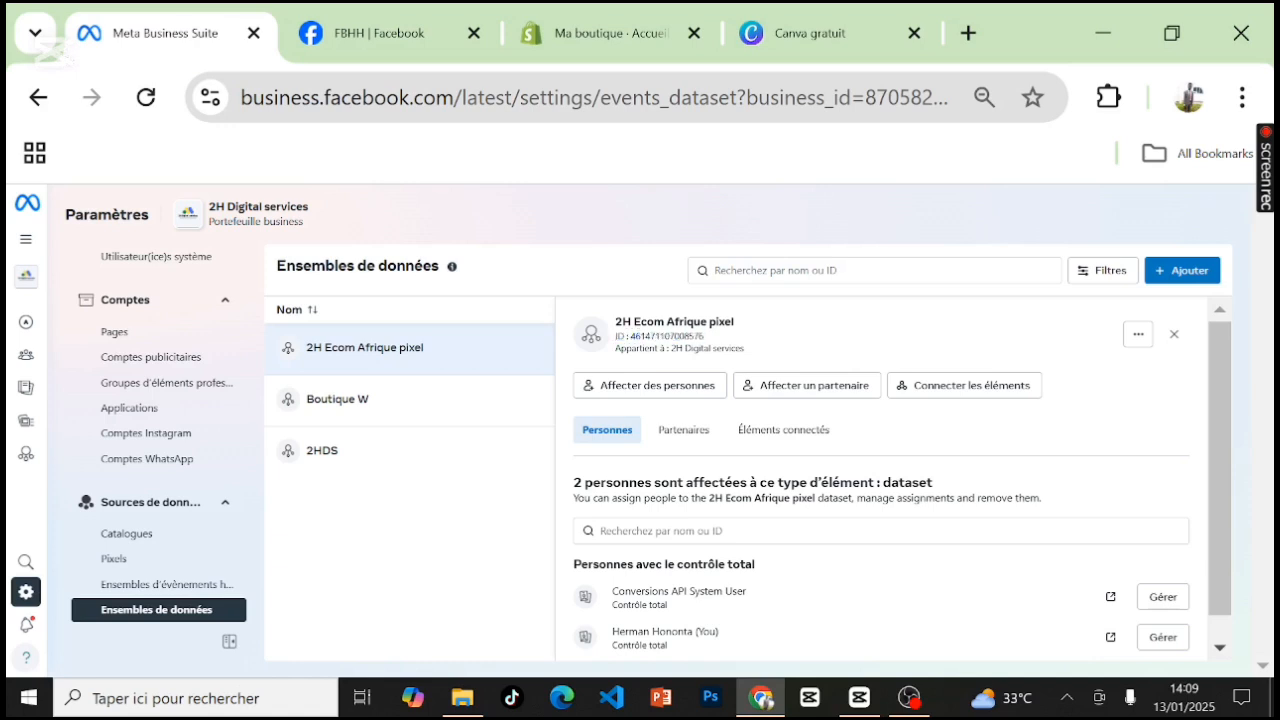
pyautogui.doubleClick(668, 337)
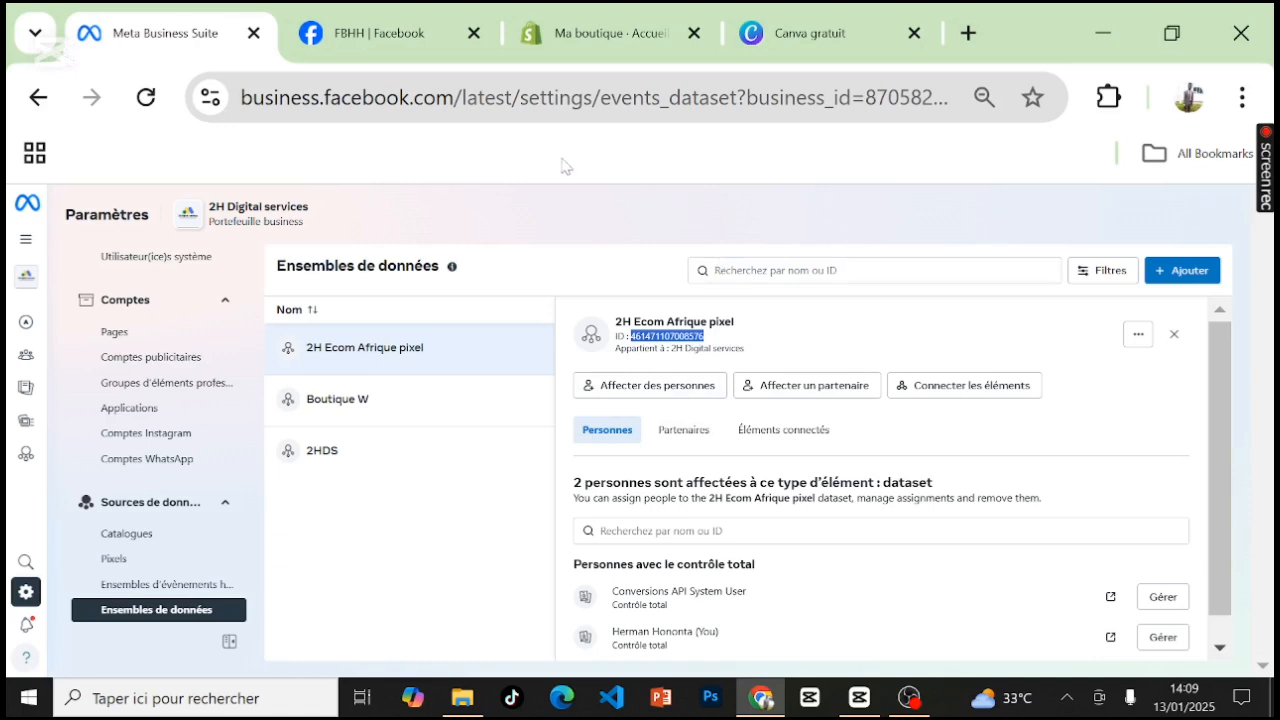
# Step: Switch to the Shopify store admin and look over its sales channels and applications
pyautogui.click(600, 40)
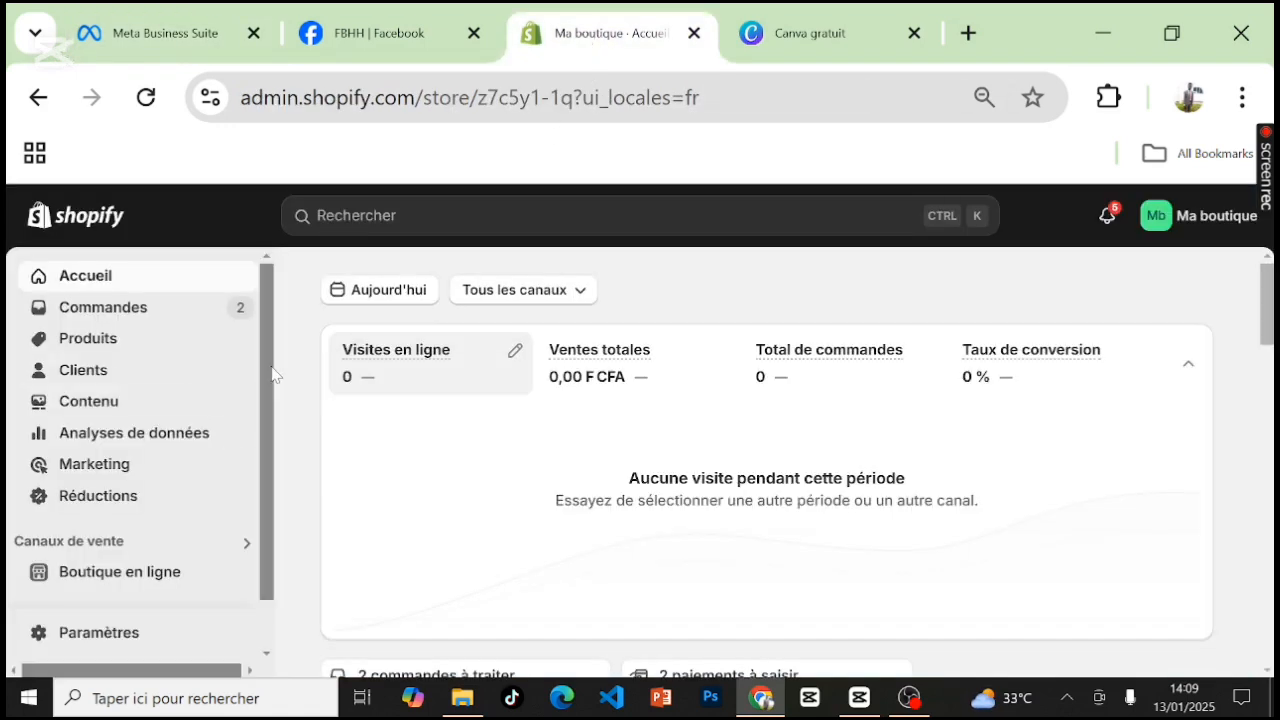
pyautogui.scroll(-2, 266, 420)
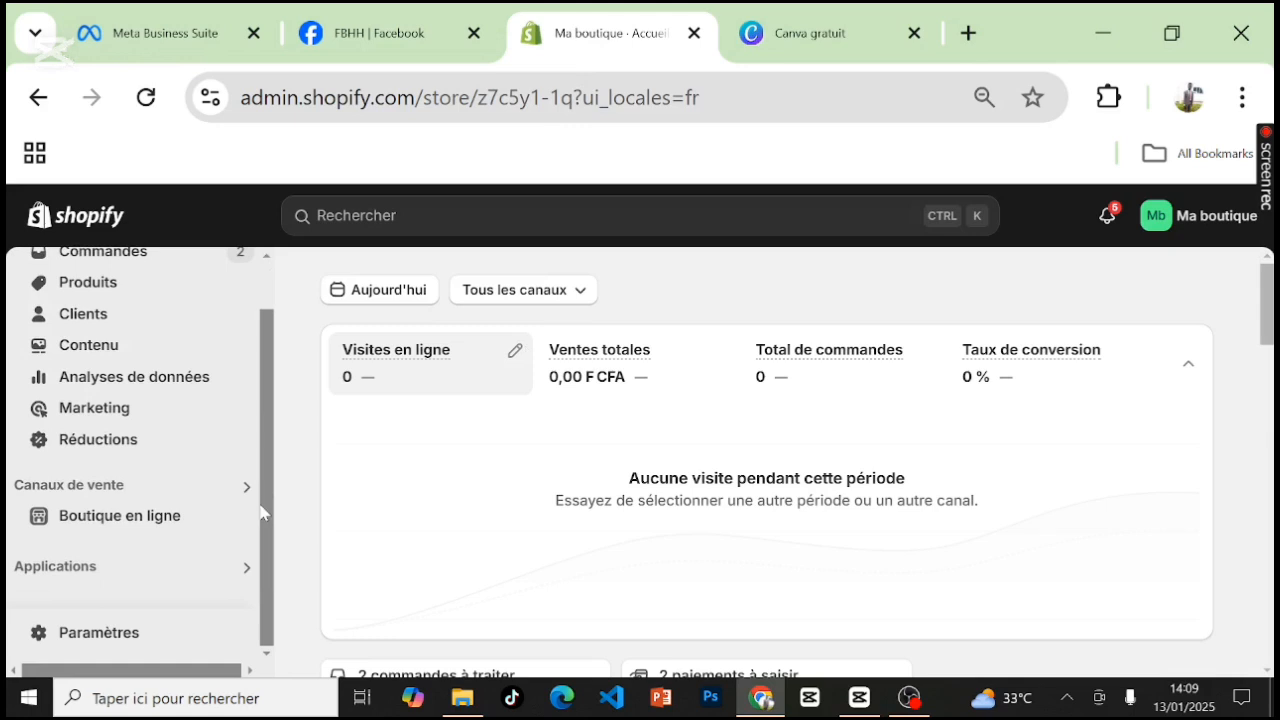
pyautogui.click(907, 700)
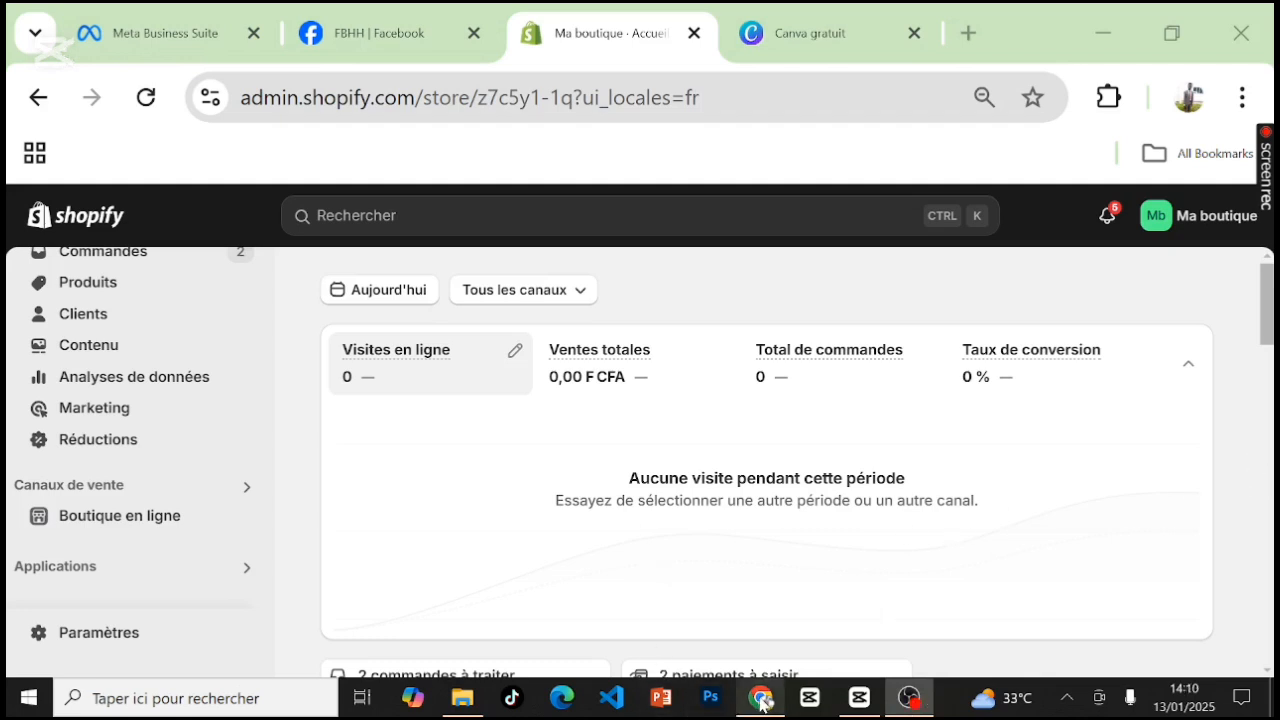
# Step: Open the EasySell COD Form app from the store's installed applications
pyautogui.click(761, 700)
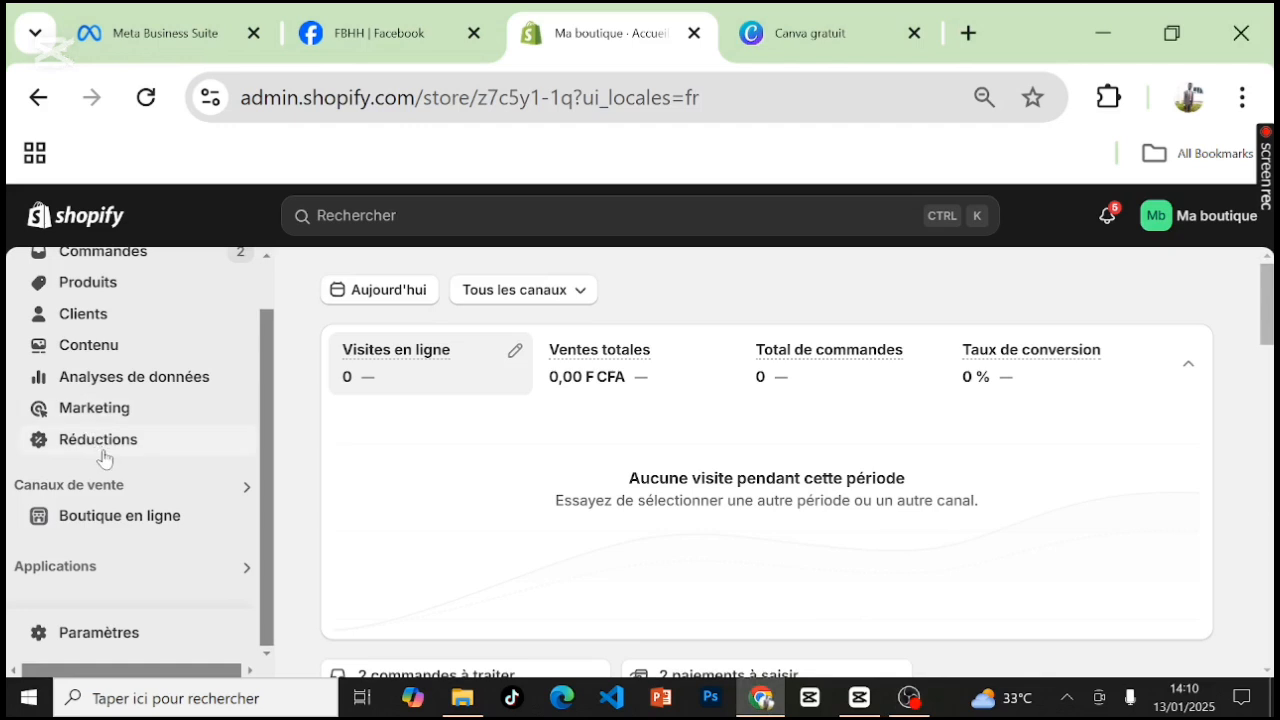
pyautogui.click(92, 567)
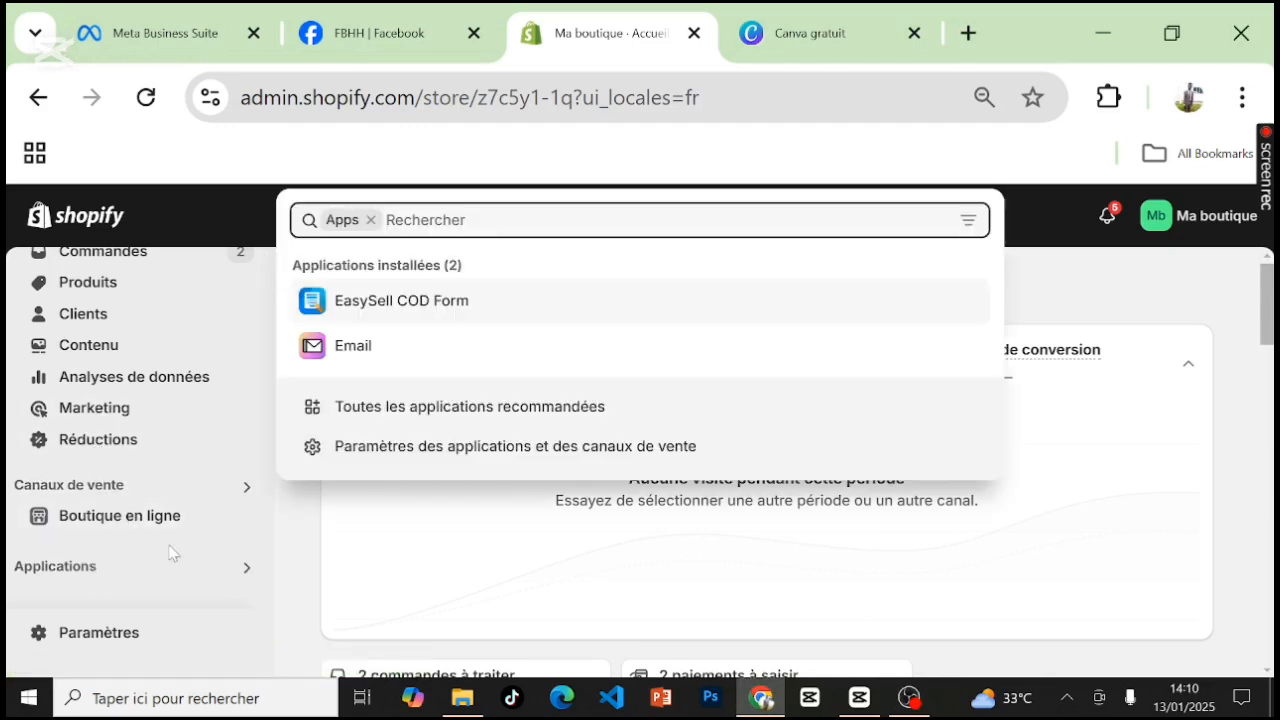
pyautogui.click(390, 315)
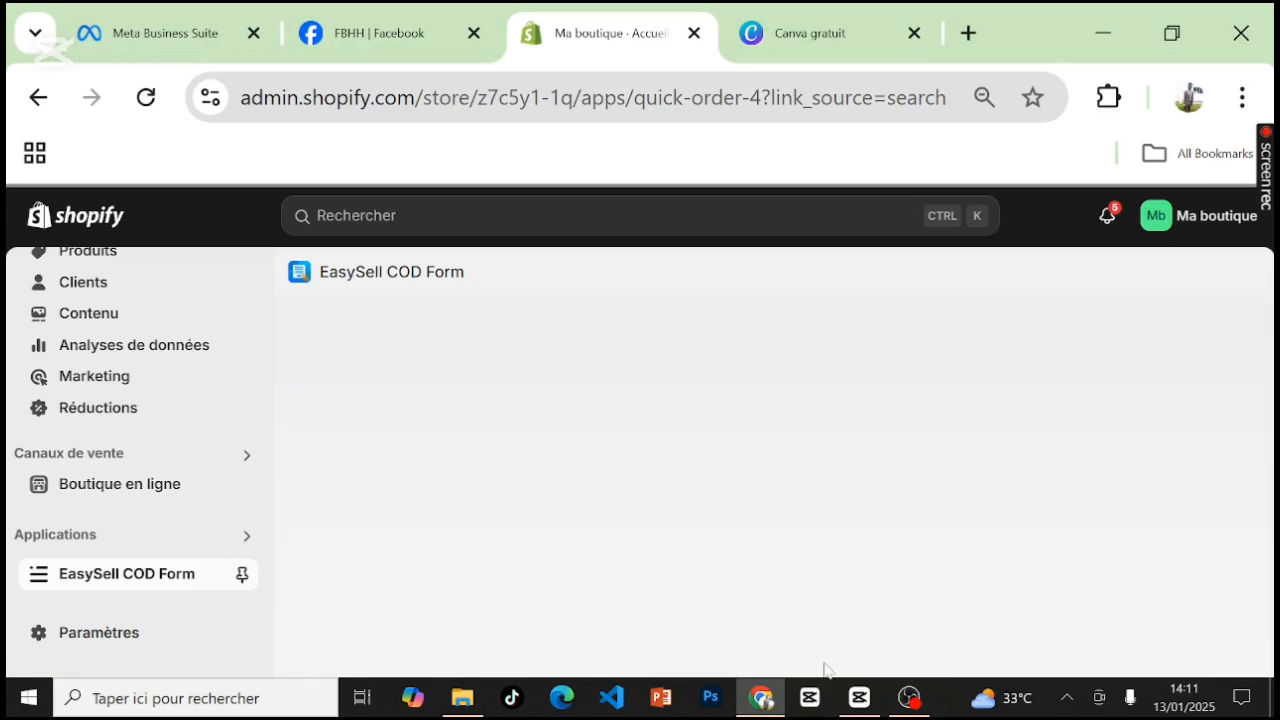
pyautogui.click(908, 701)
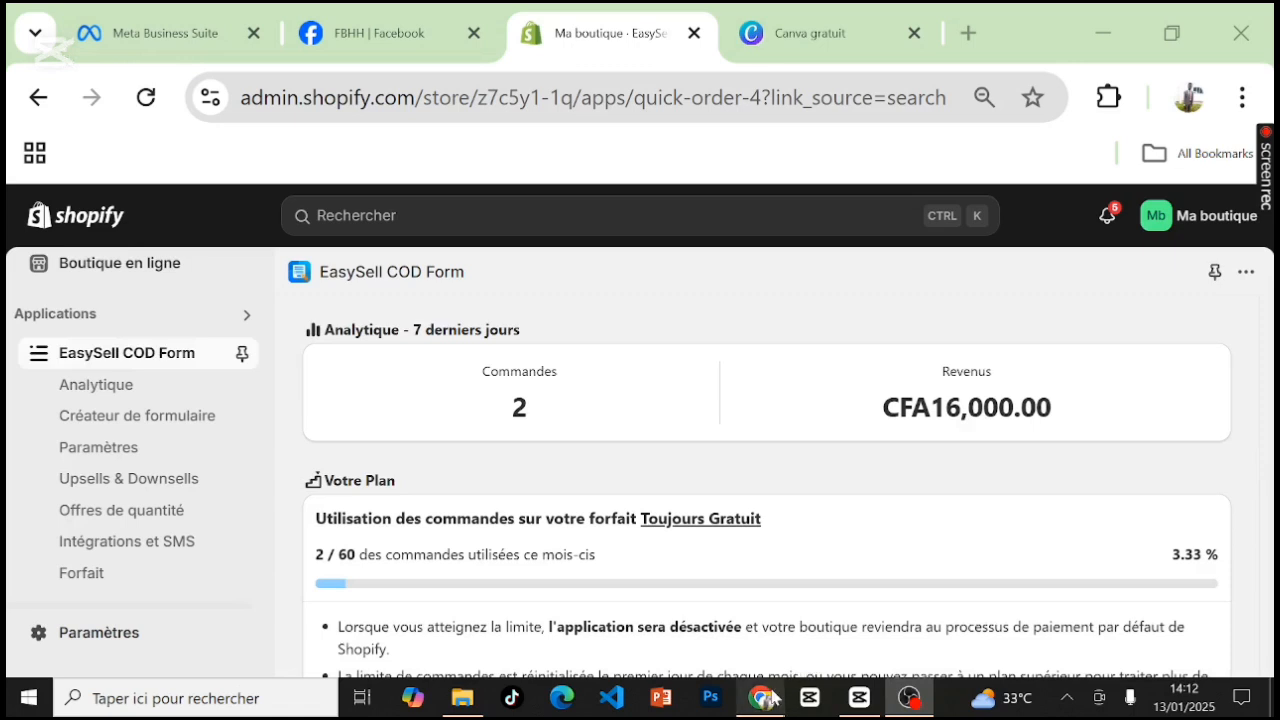
pyautogui.click(764, 700)
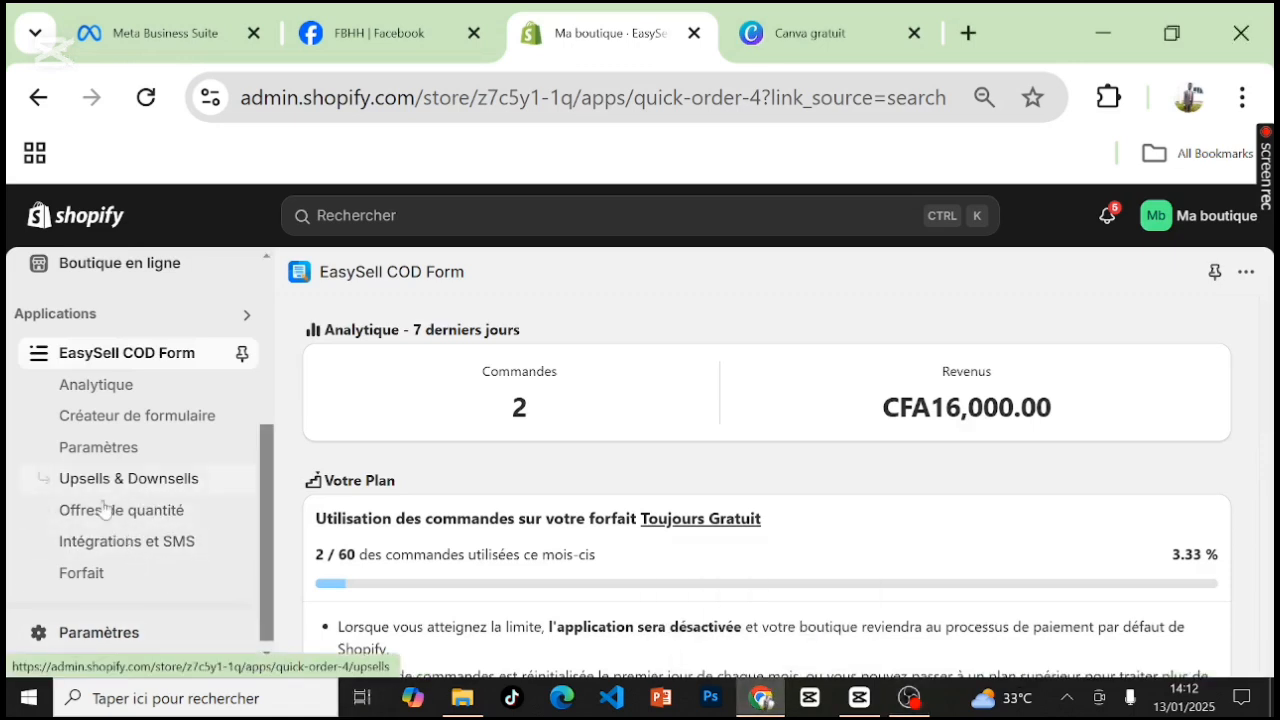
# Step: Open the Pixels section in the EasySell COD Form settings and show its area for adding pixels
pyautogui.click(102, 447)
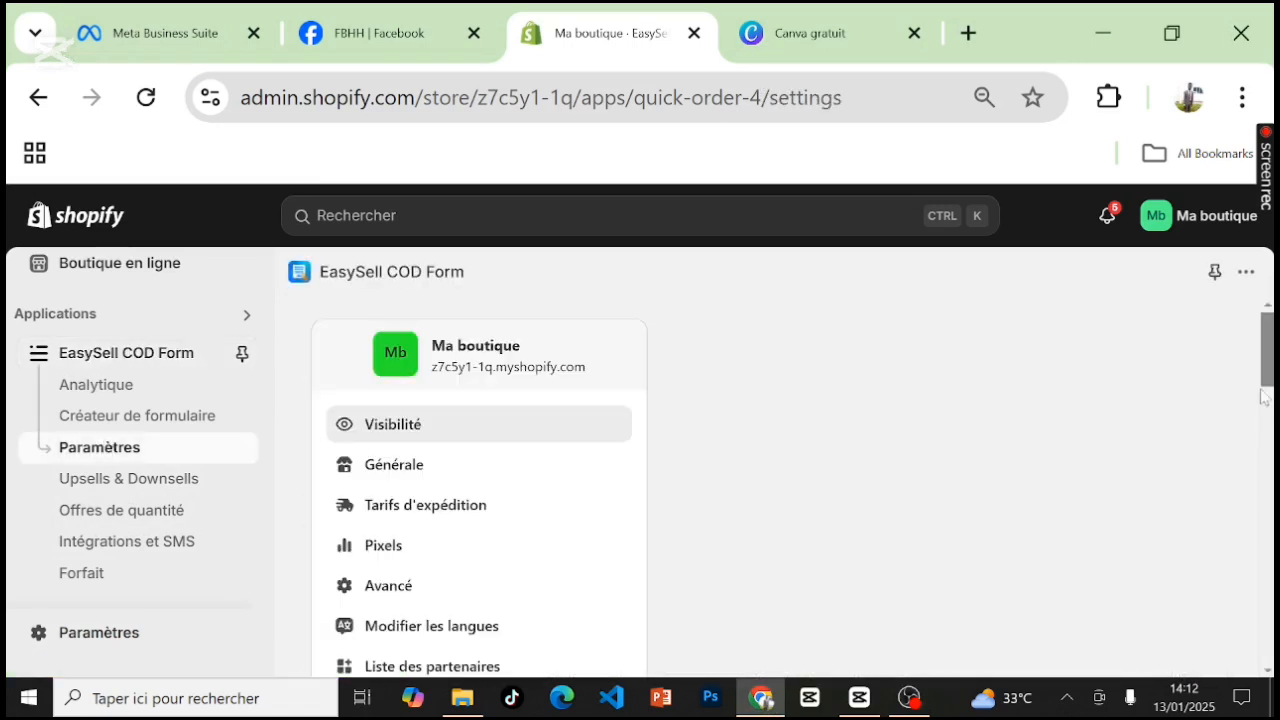
pyautogui.moveTo(1265, 375); pyautogui.dragTo(1268, 408)
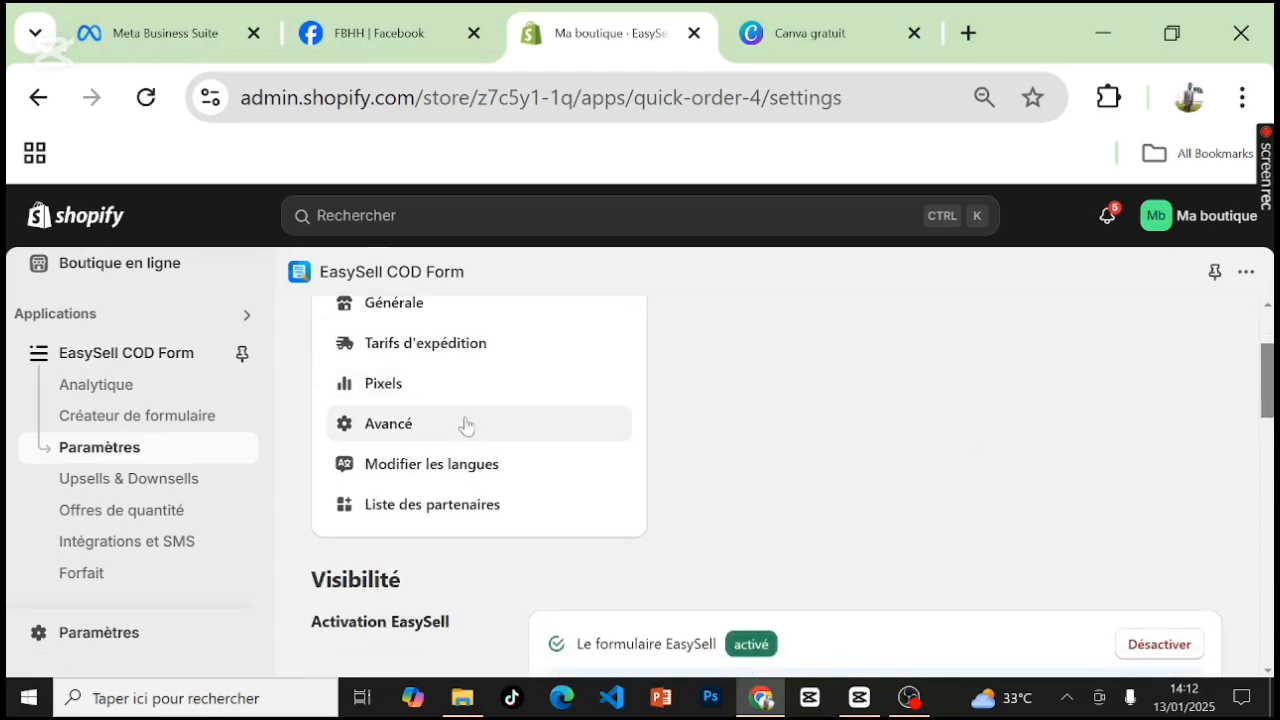
pyautogui.scroll(1, 576, 413)
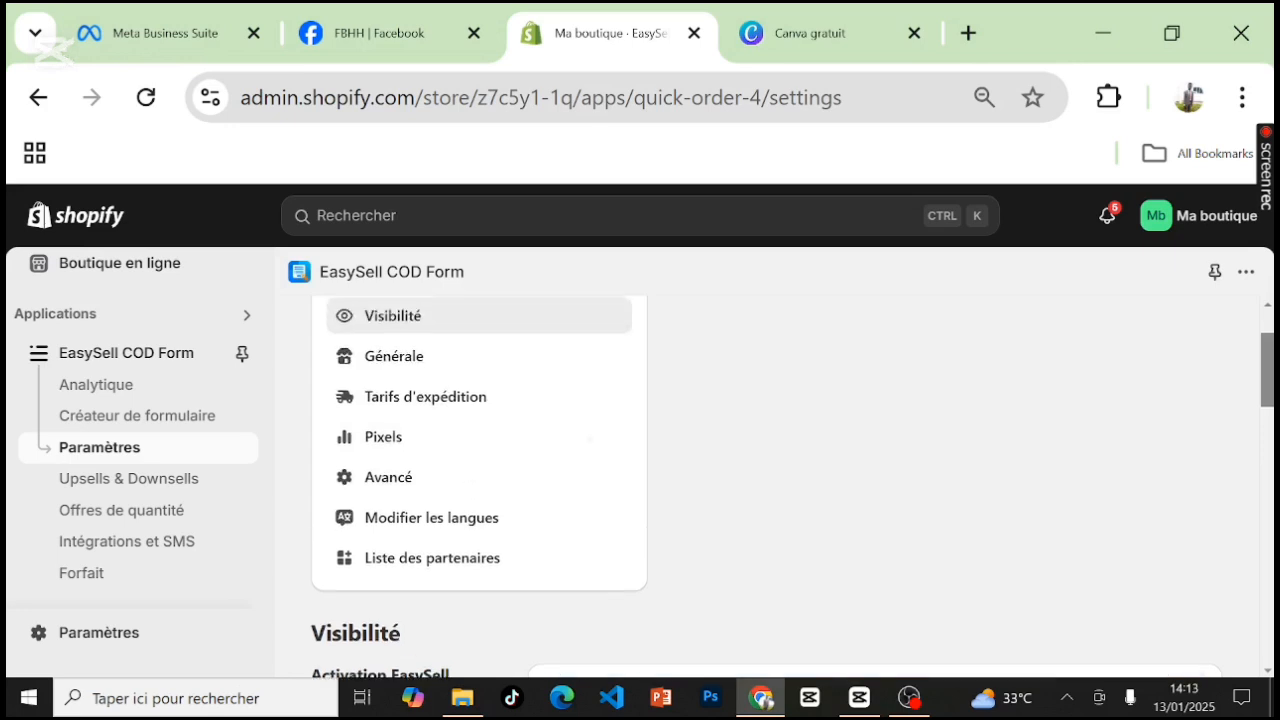
pyautogui.click(395, 455)
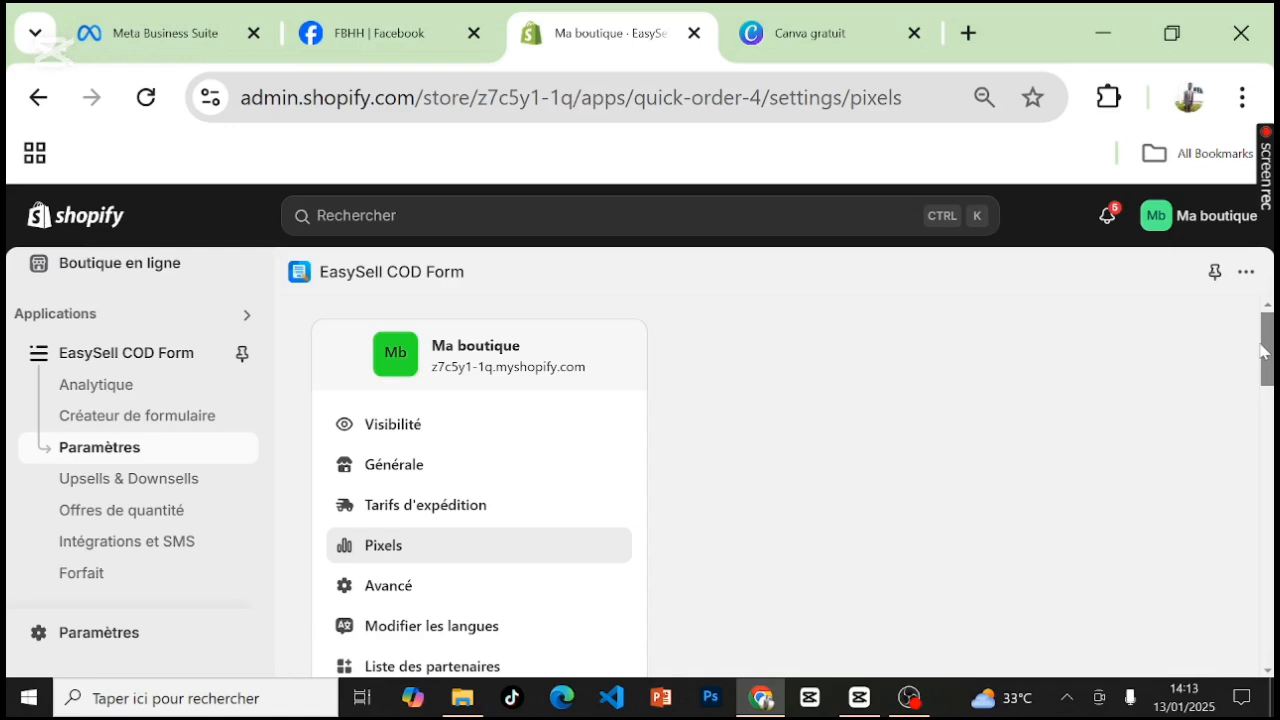
pyautogui.moveTo(1262, 350); pyautogui.dragTo(1262, 430)
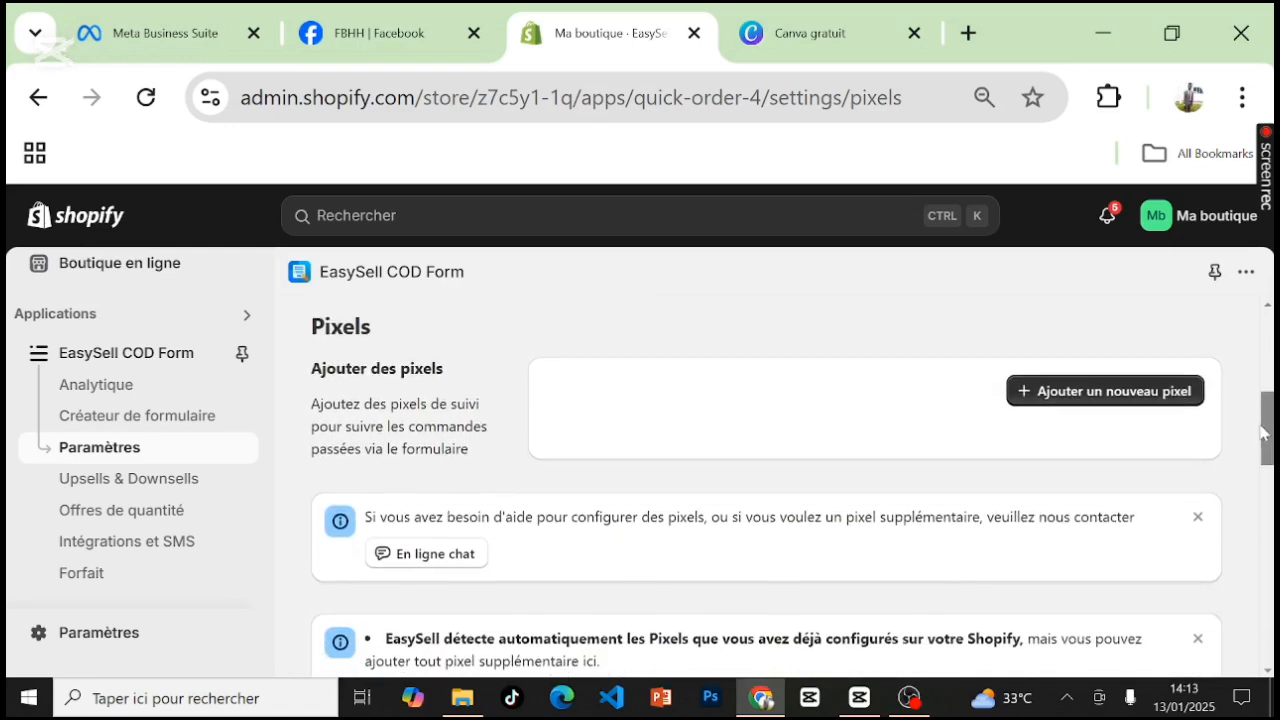
# Step: Add a new Facebook Pixel with the copied 2H Ecom Afrique dataset ID and save the changes
pyautogui.click(1131, 406)
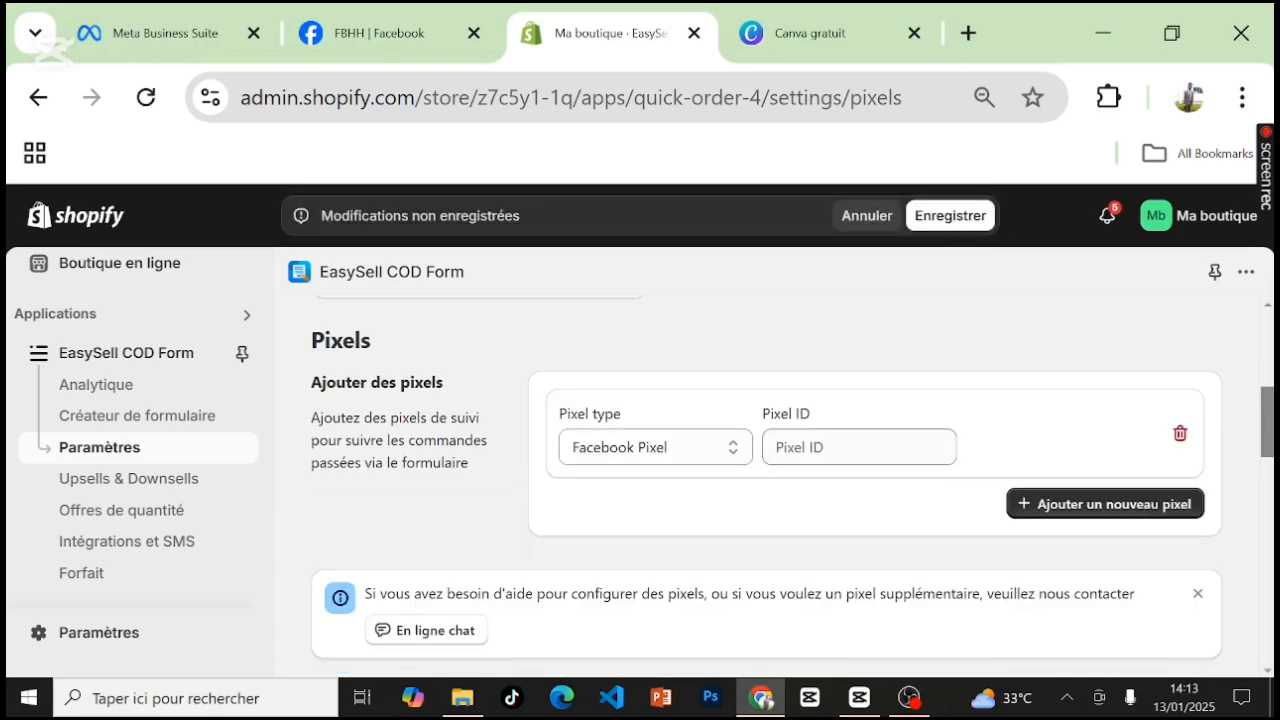
pyautogui.click(859, 447)
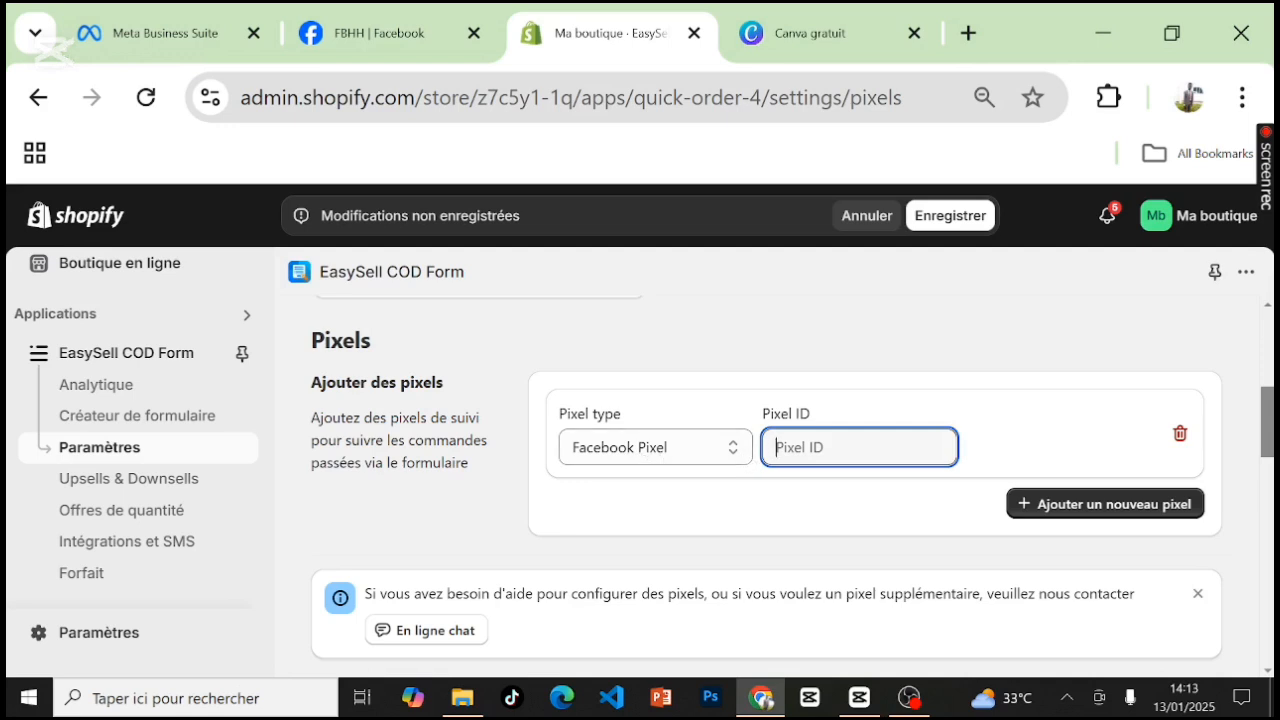
pyautogui.hotkey('ctrl', 'v')
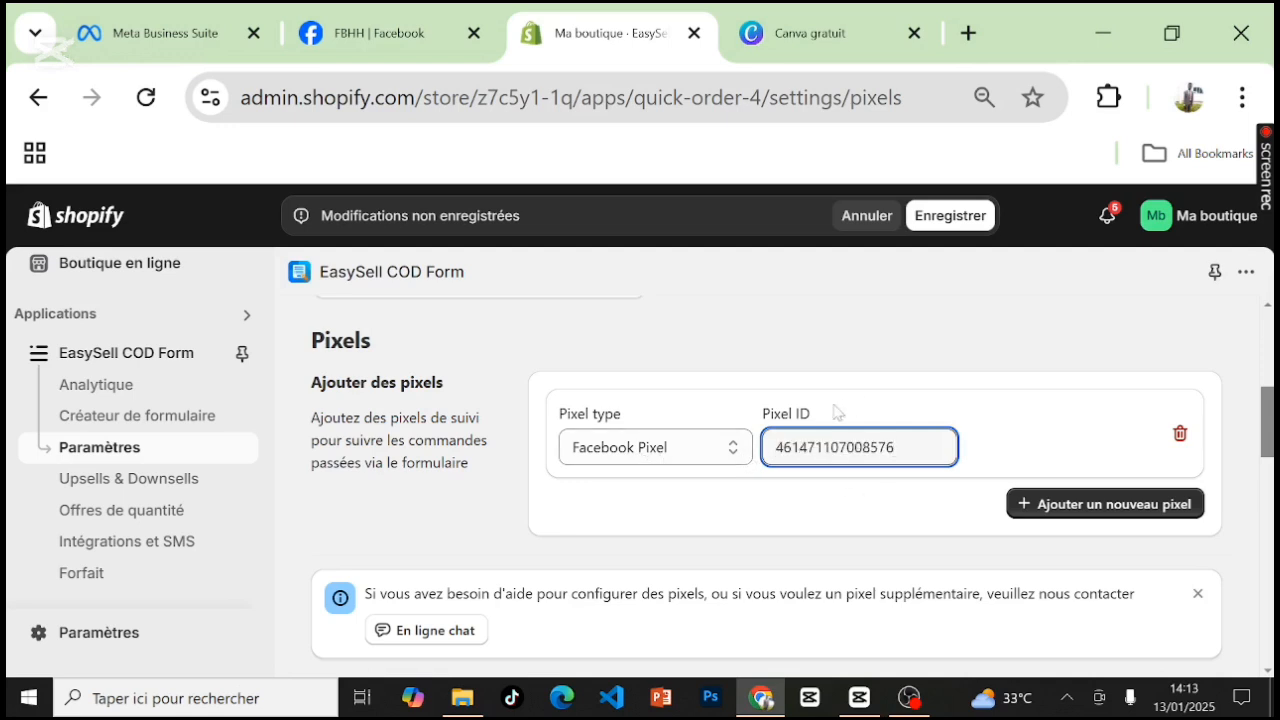
pyautogui.click(940, 217)
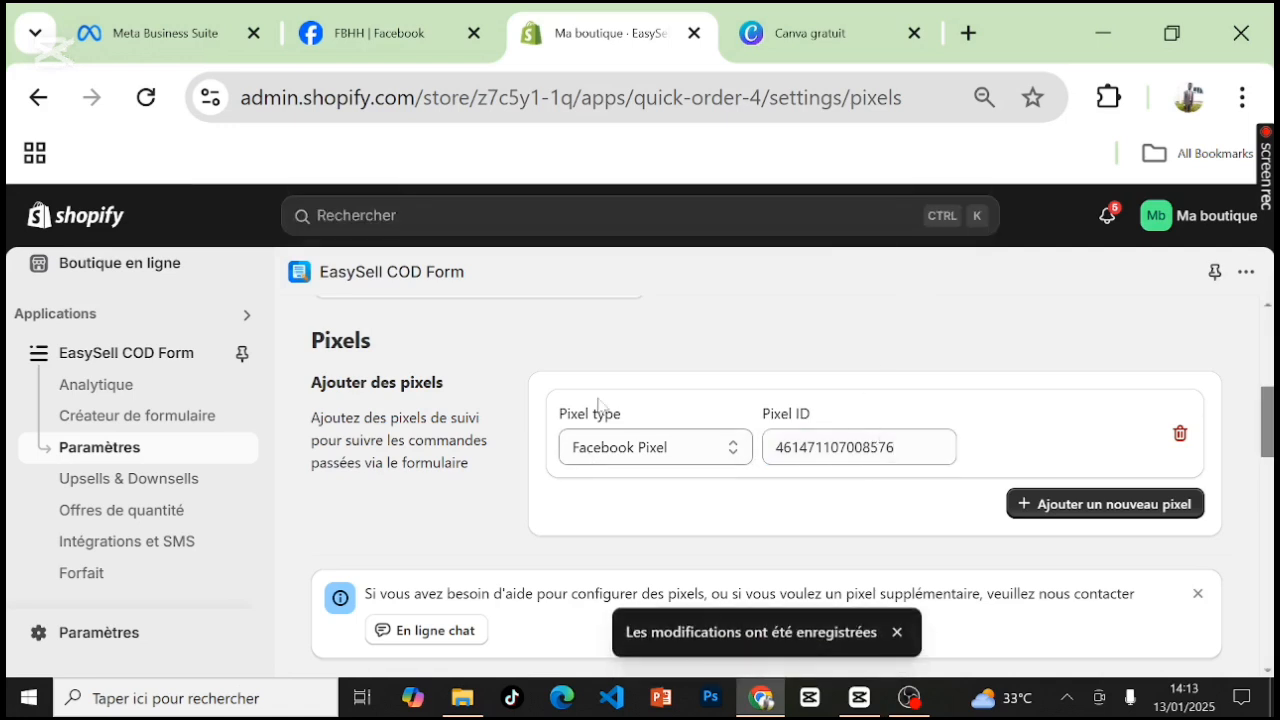
# Step: Switch back to Meta, return to the FBHH ad account overview in Ads Manager and open its campaigns
pyautogui.click(131, 32)
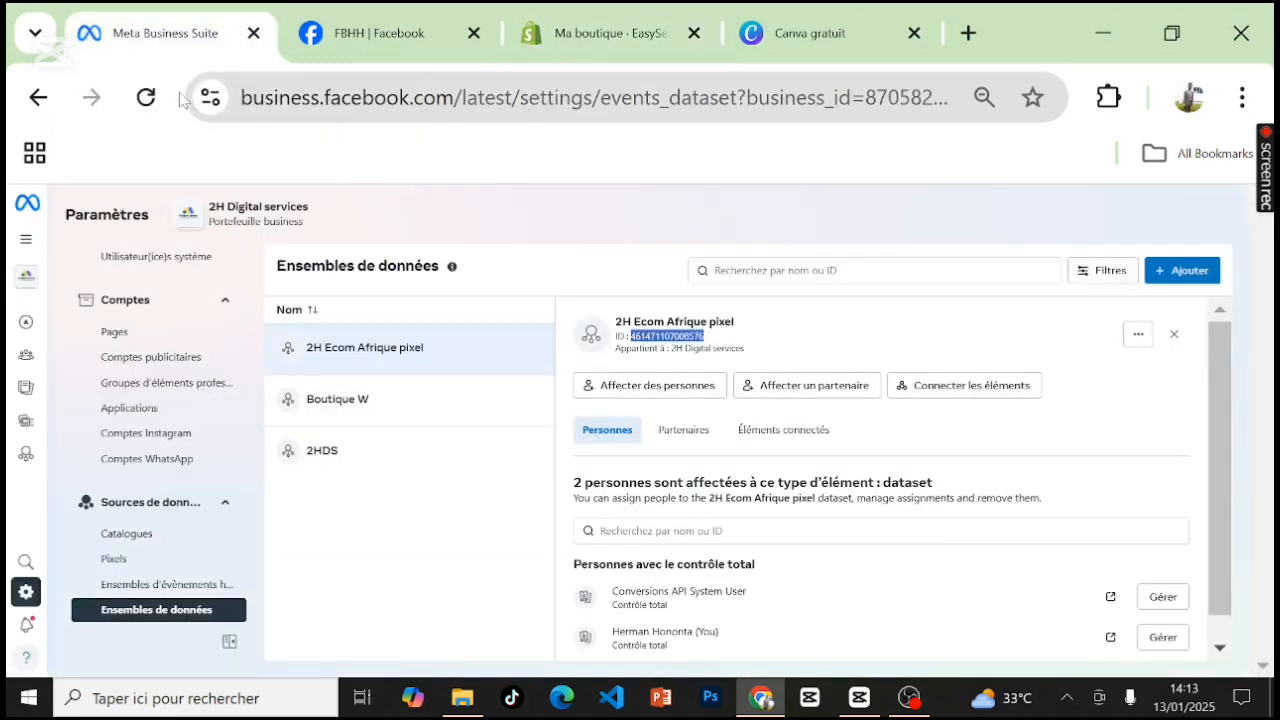
pyautogui.click(38, 100)
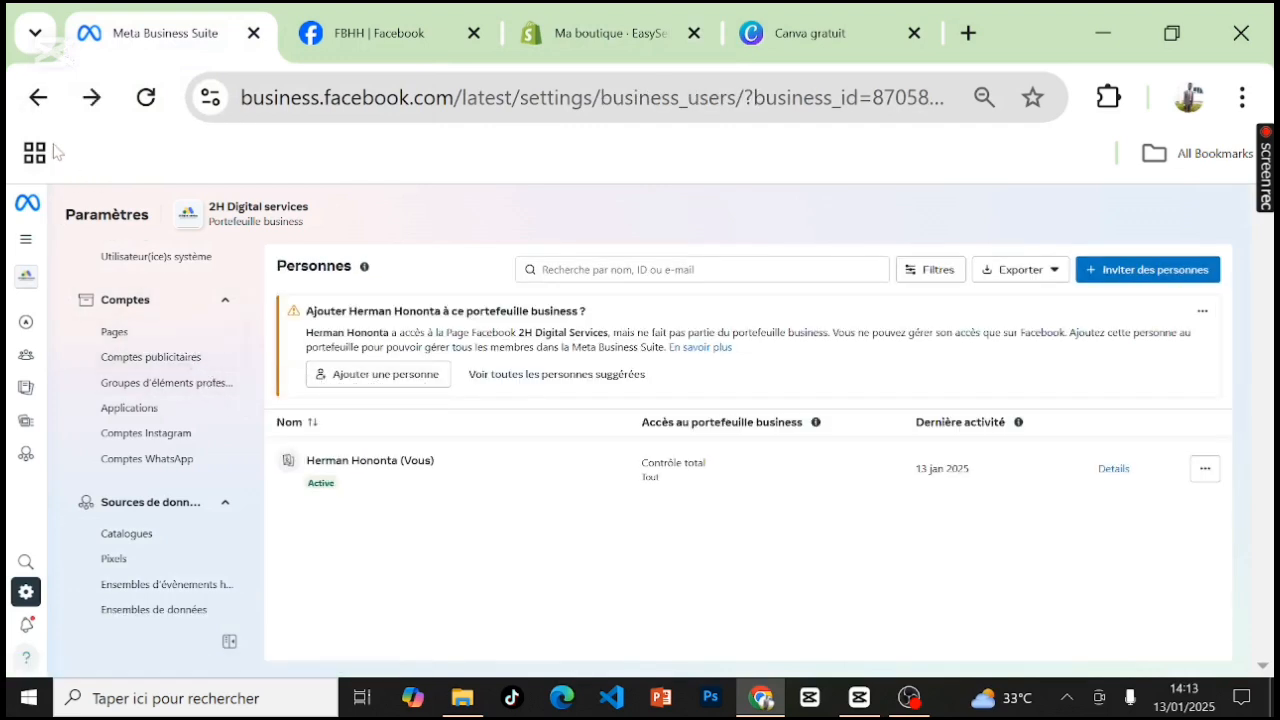
pyautogui.click(37, 100)
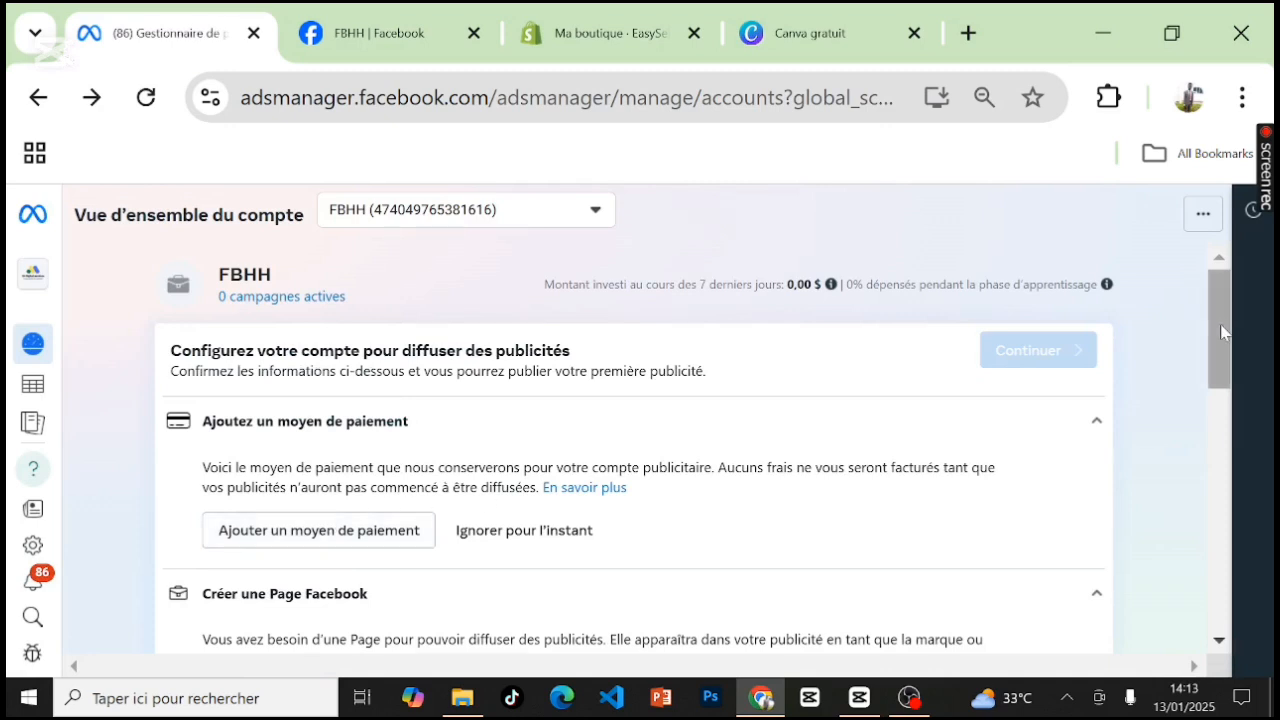
pyautogui.scroll(-2, 1222, 333)
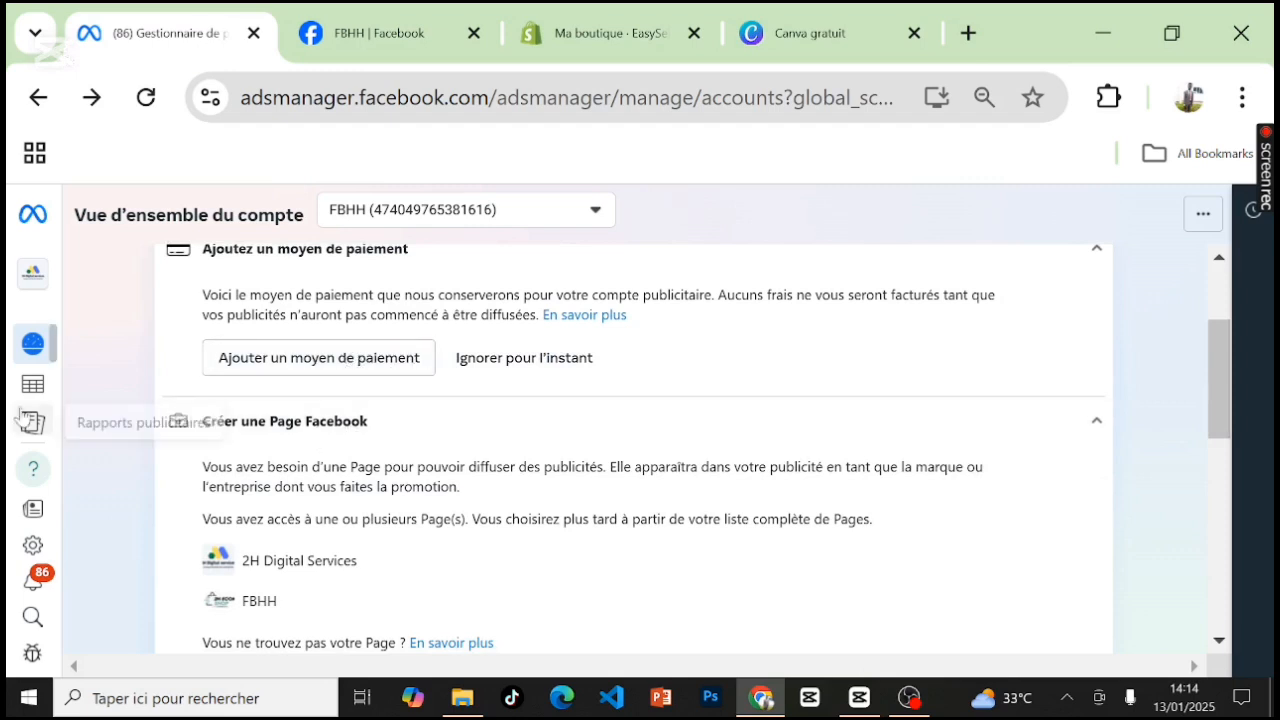
pyautogui.moveTo(40, 420)
pyautogui.click(88, 425)
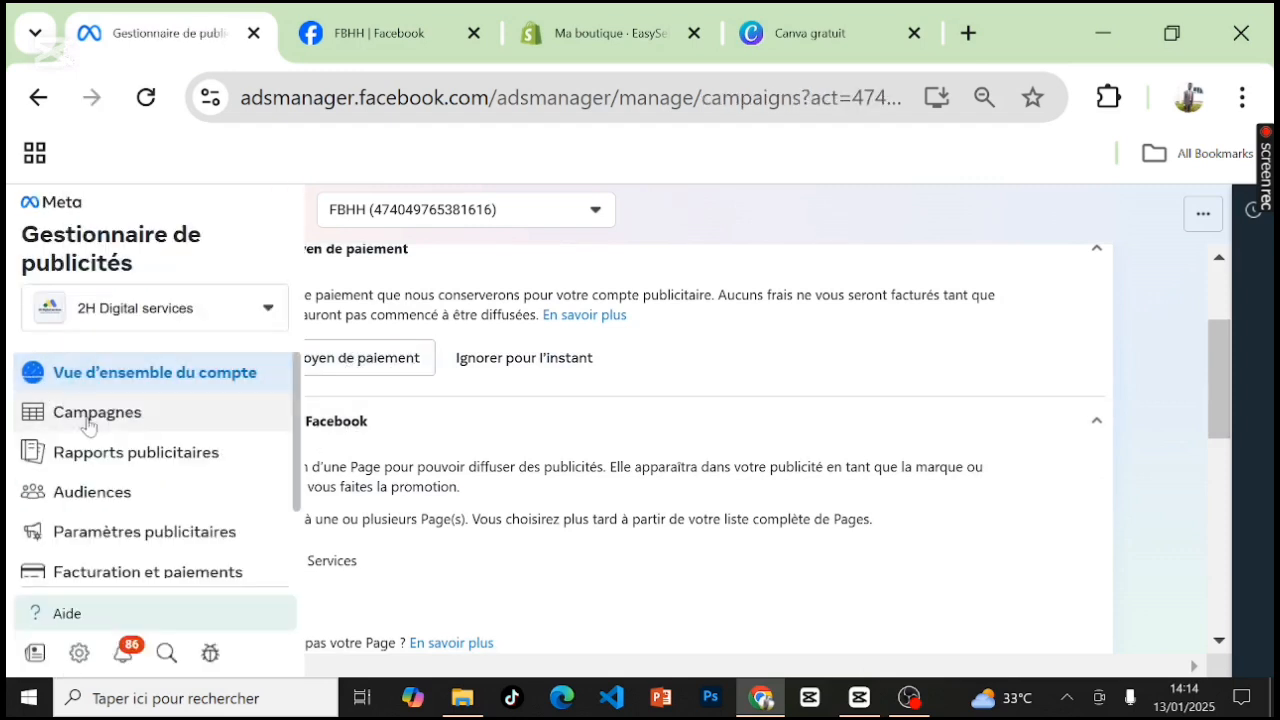